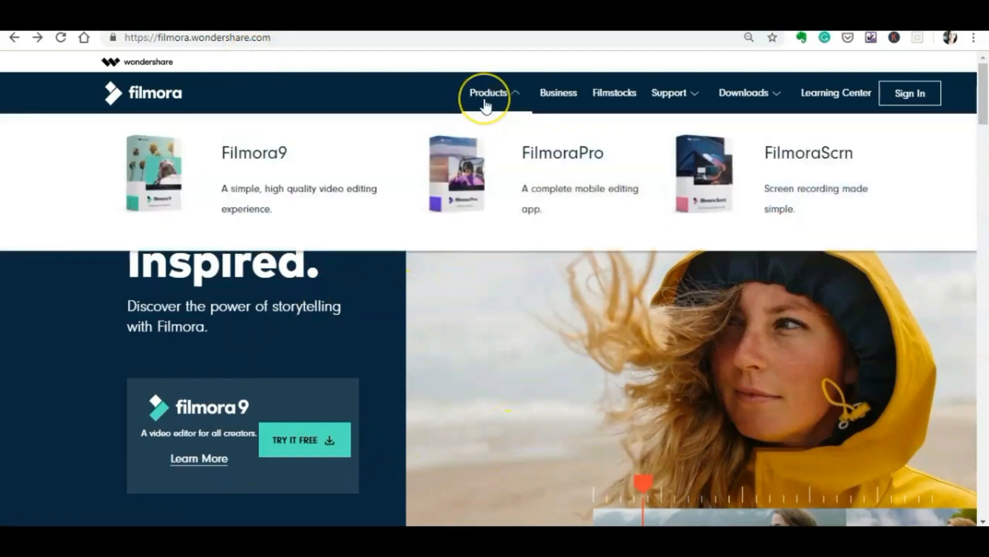
Open the Filmora9 product page and review its 1 Year, Lifetime and Unlimited purchase plans
click(283, 164)
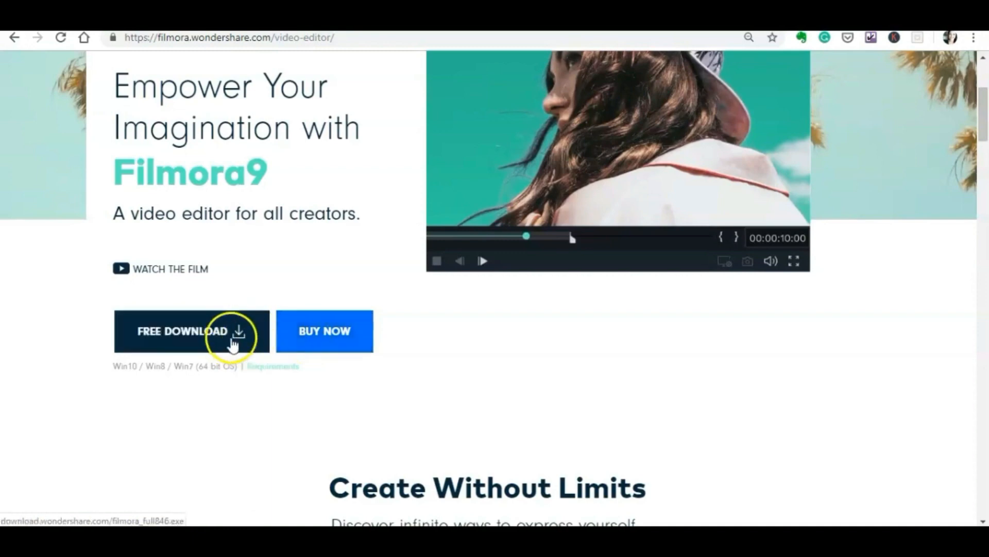
click(314, 341)
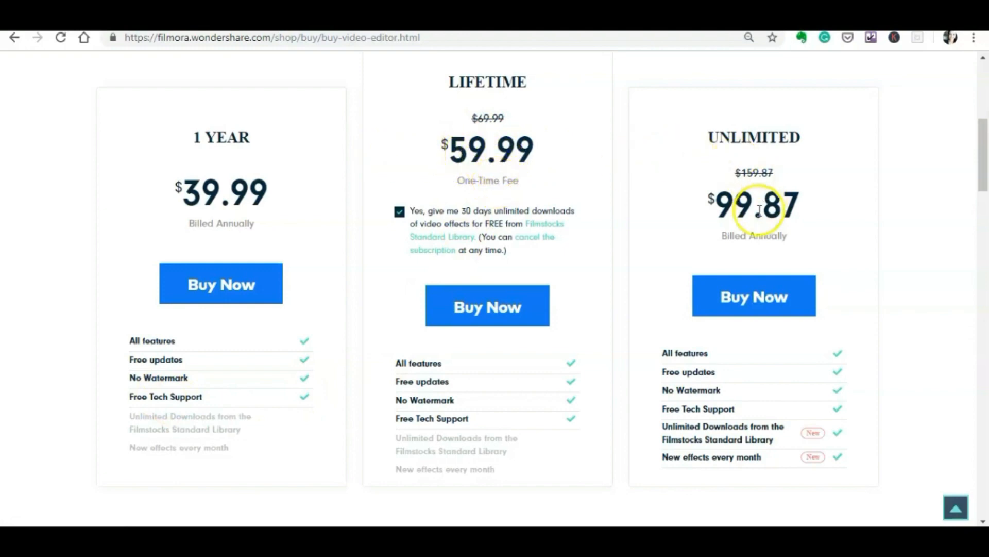
scroll(790, 203, down, 1)
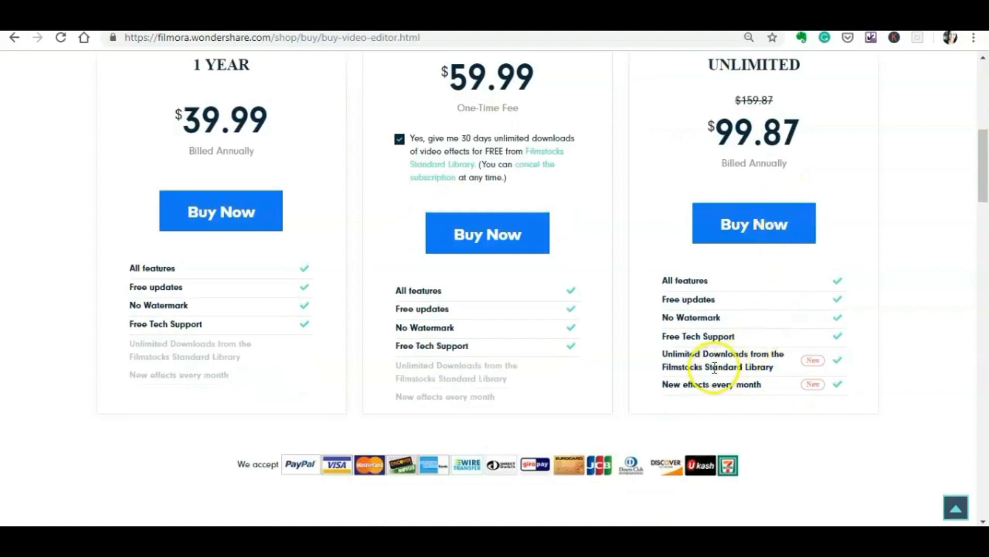
scroll(700, 367, down, 1)
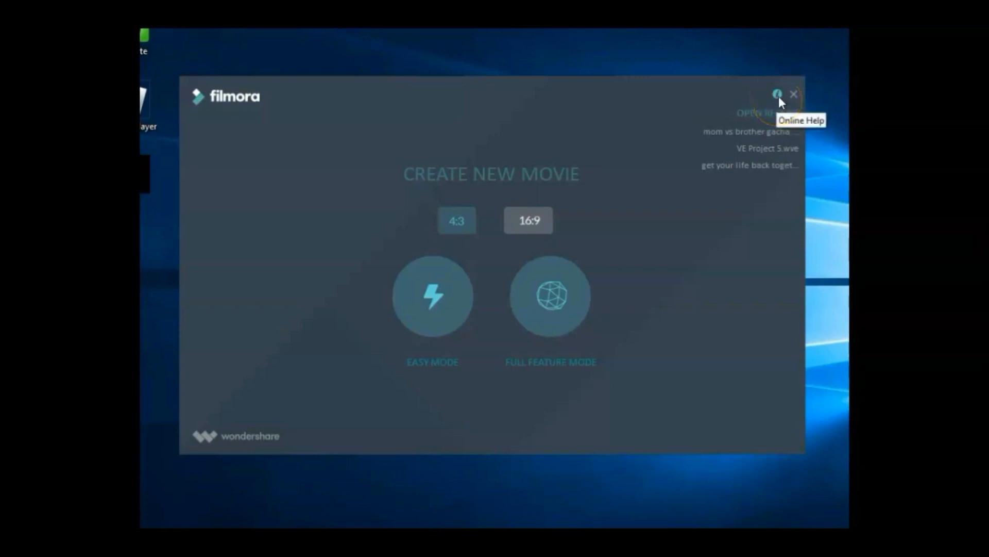
Create a new movie with the 16:9 aspect ratio in Easy Mode
click(764, 121)
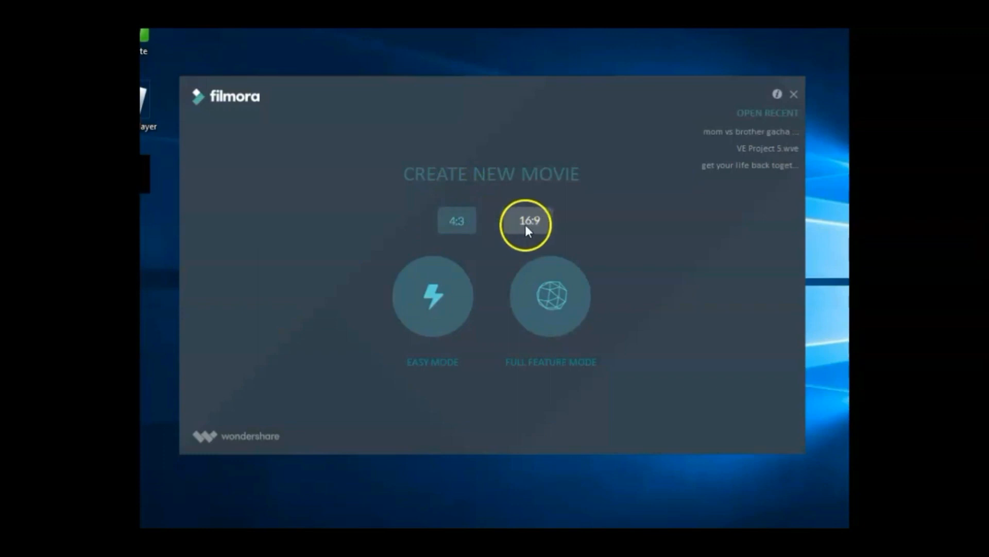
click(456, 224)
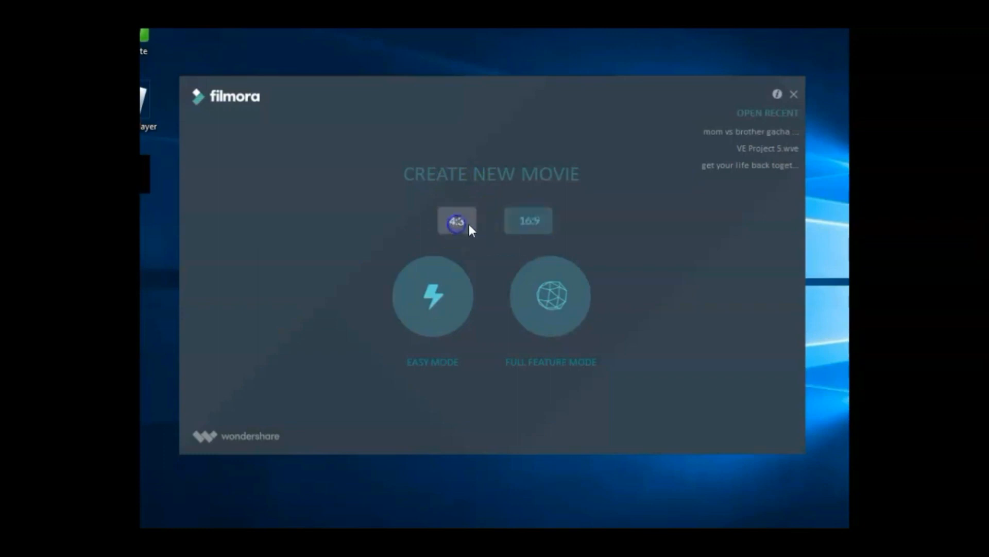
click(530, 222)
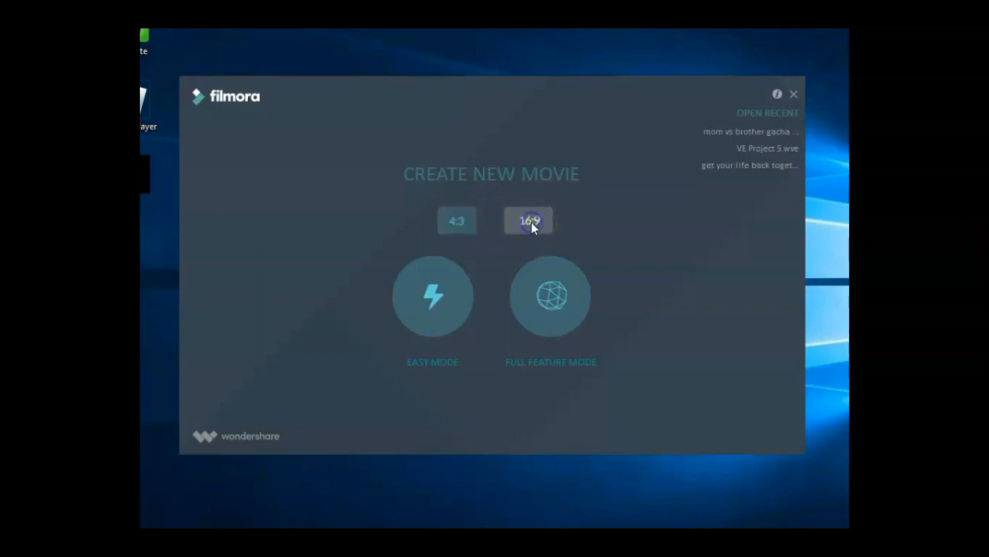
click(411, 366)
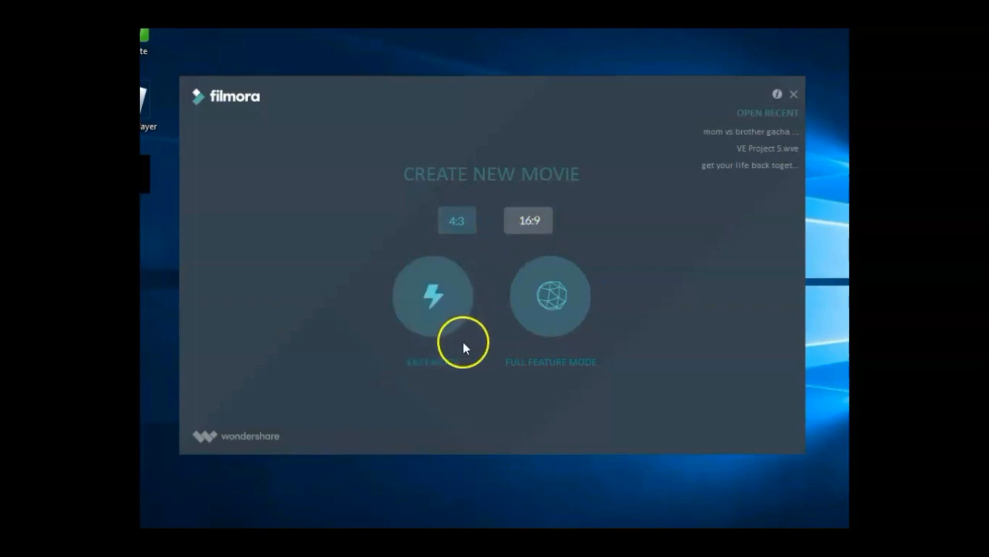
click(435, 302)
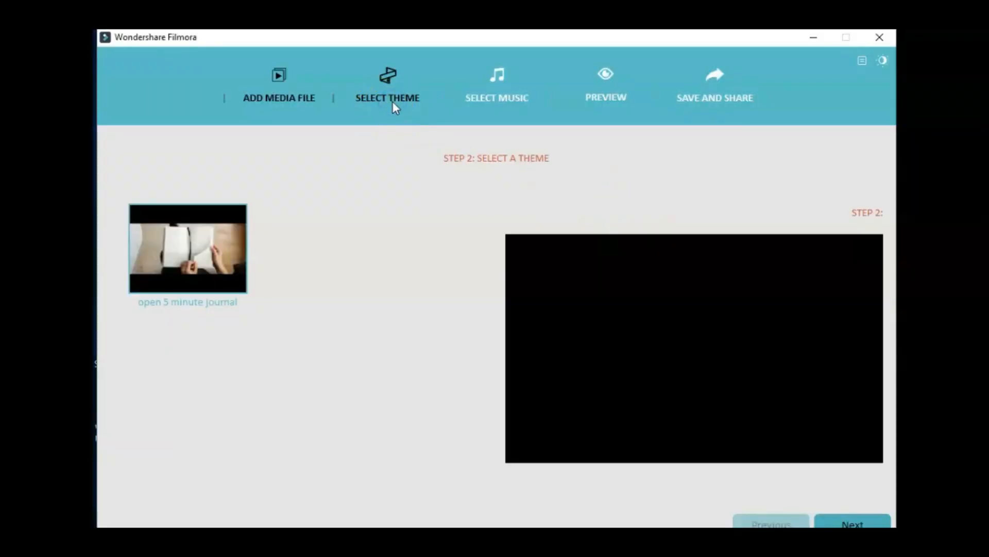
Choose the Happy theme for the movie and audition Train Tracks Alt as its preset music
click(392, 99)
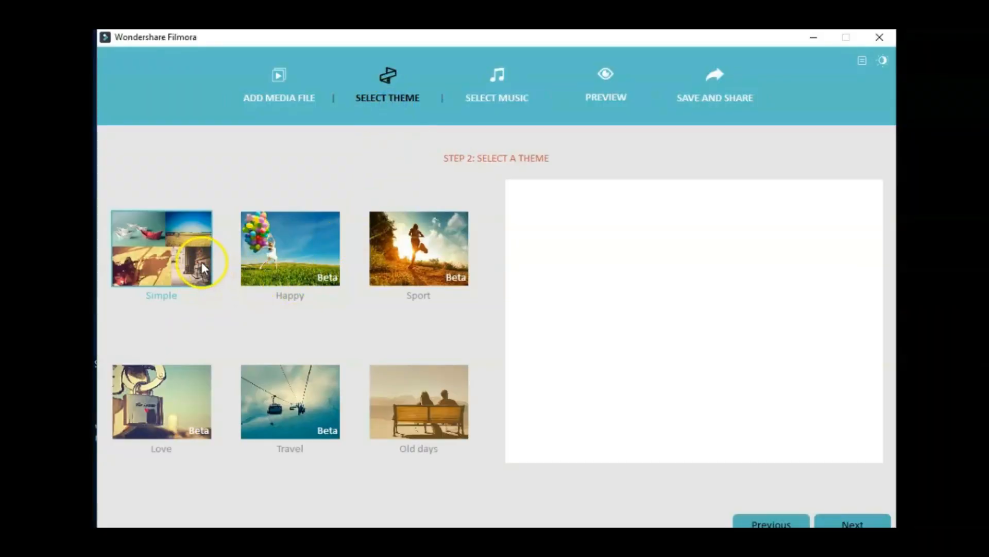
click(294, 248)
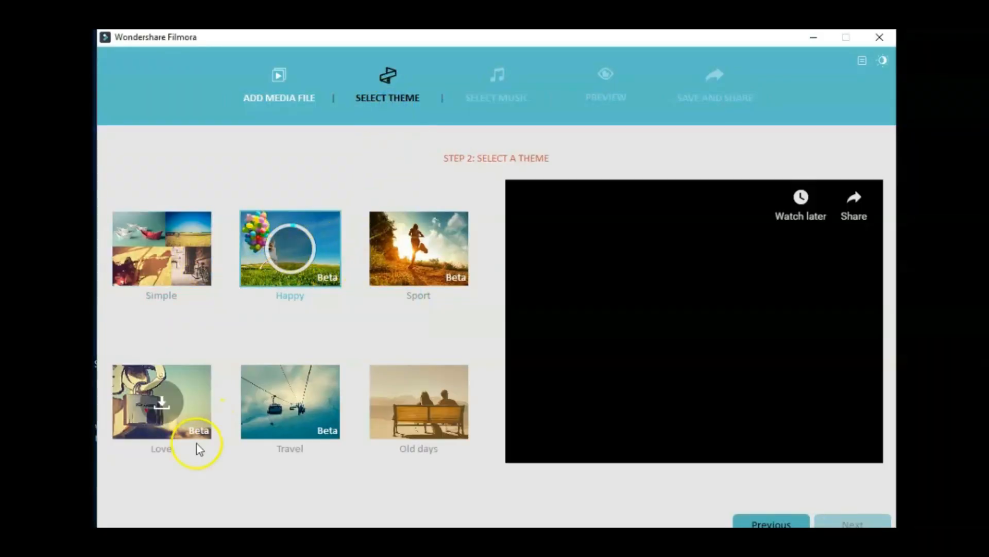
click(495, 93)
click(267, 267)
click(261, 201)
click(262, 201)
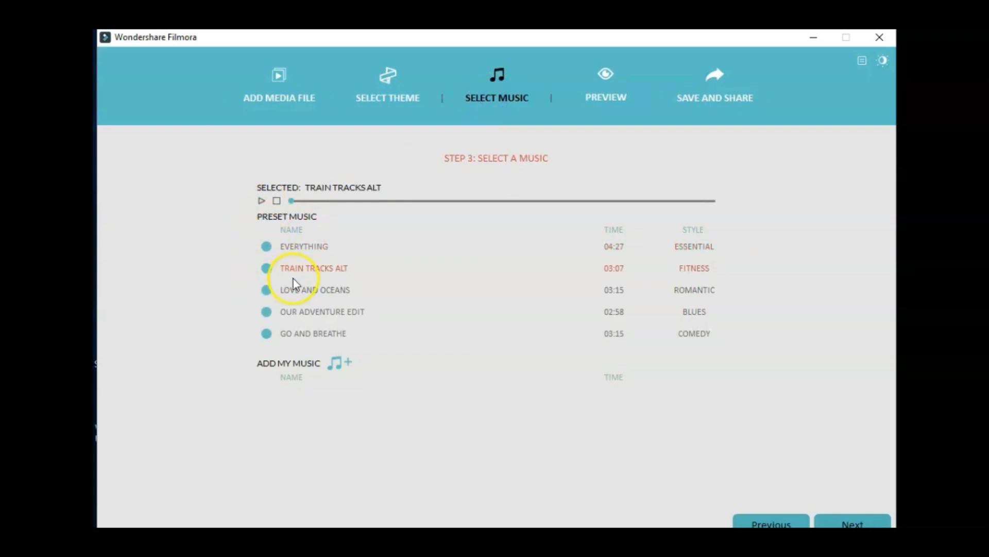
Enter "and effective" as the closing title's second line, turn off Keep Original Sound and finish the preview stage
text(and effective)
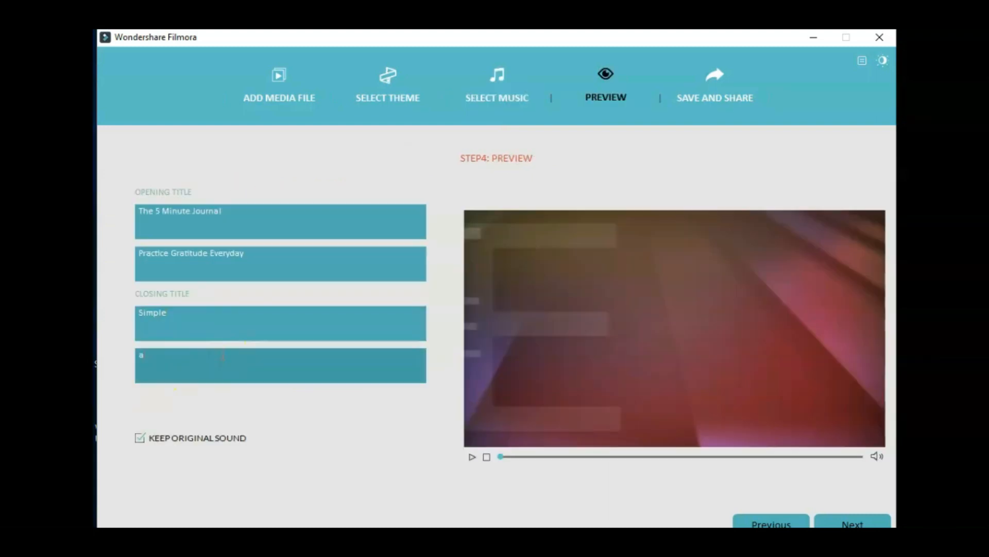
click(139, 437)
click(472, 456)
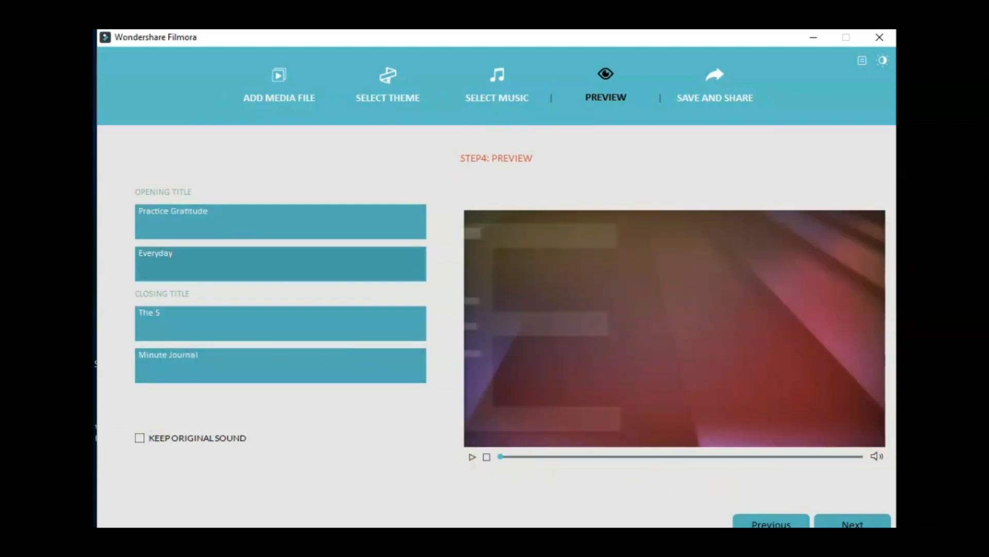
click(845, 523)
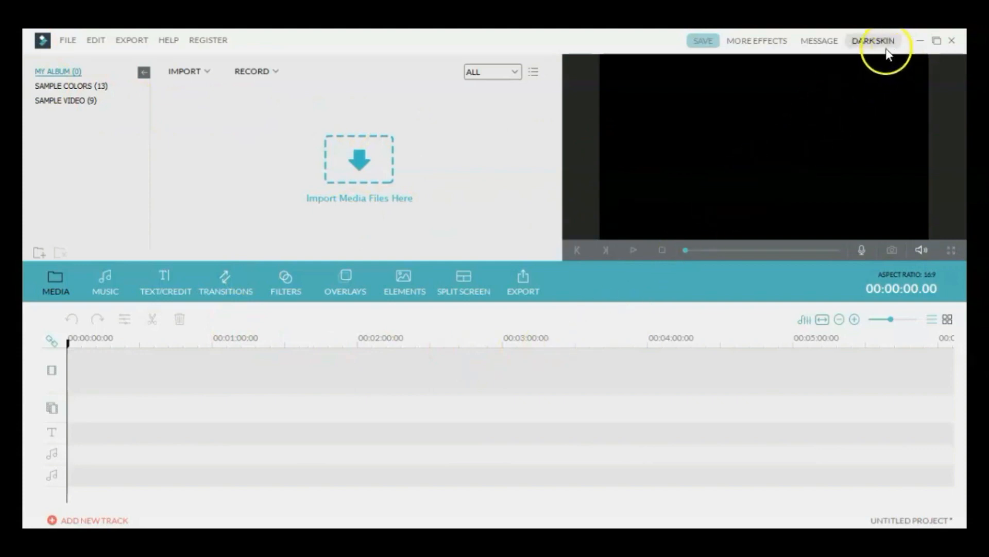
Switch the editor interface to the dark skin and back to the light skin
click(866, 50)
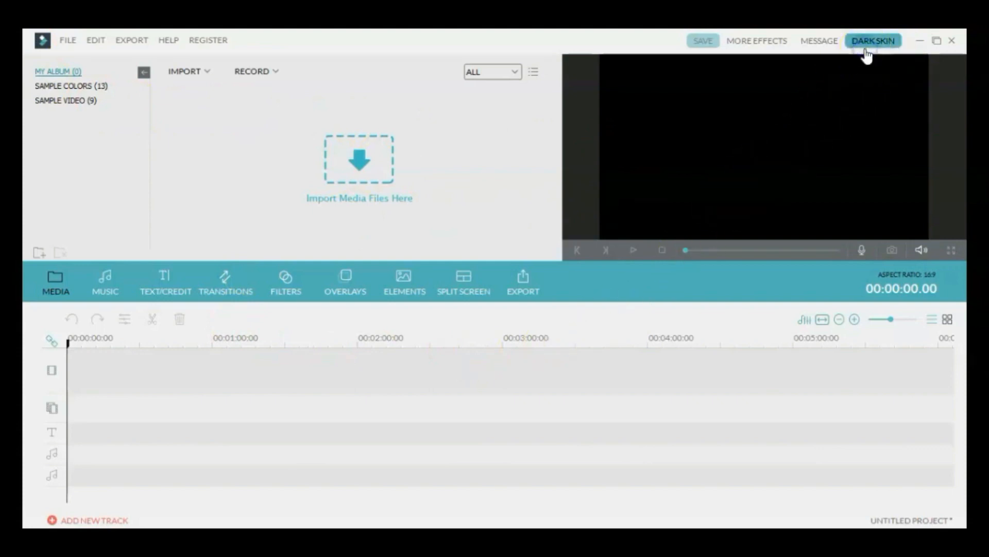
click(869, 44)
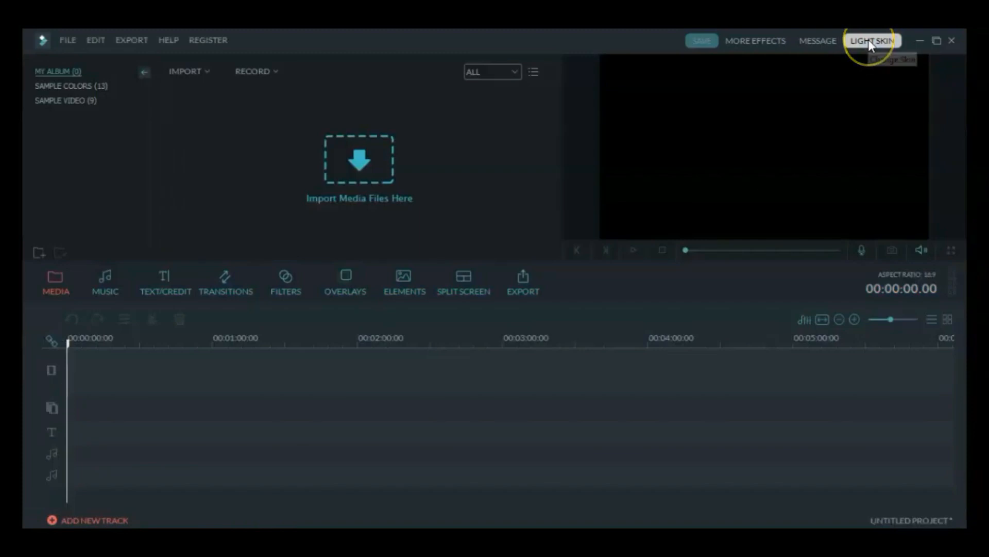
click(870, 45)
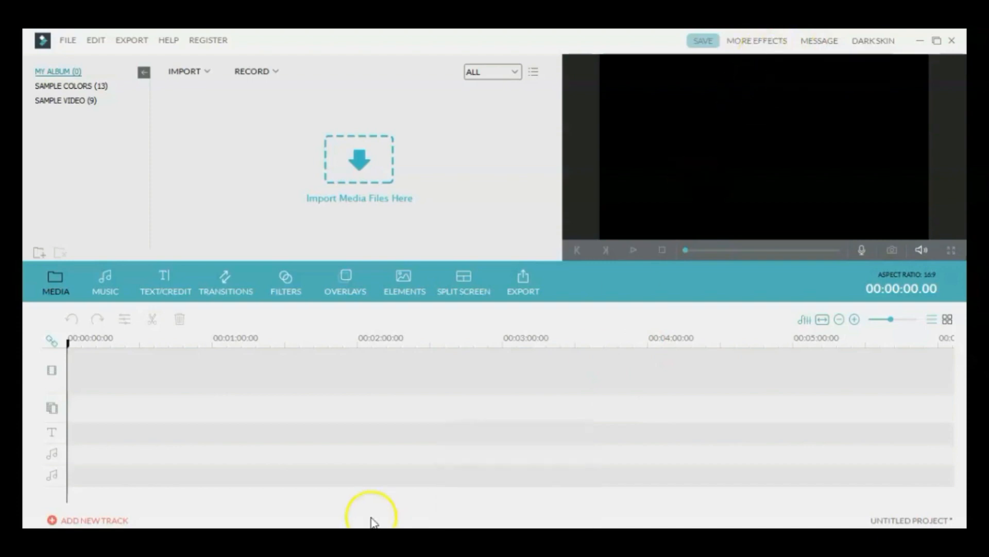
Switch to the browser and look through the effect sets, bundles and free goods in the Filmora effects store
click(346, 537)
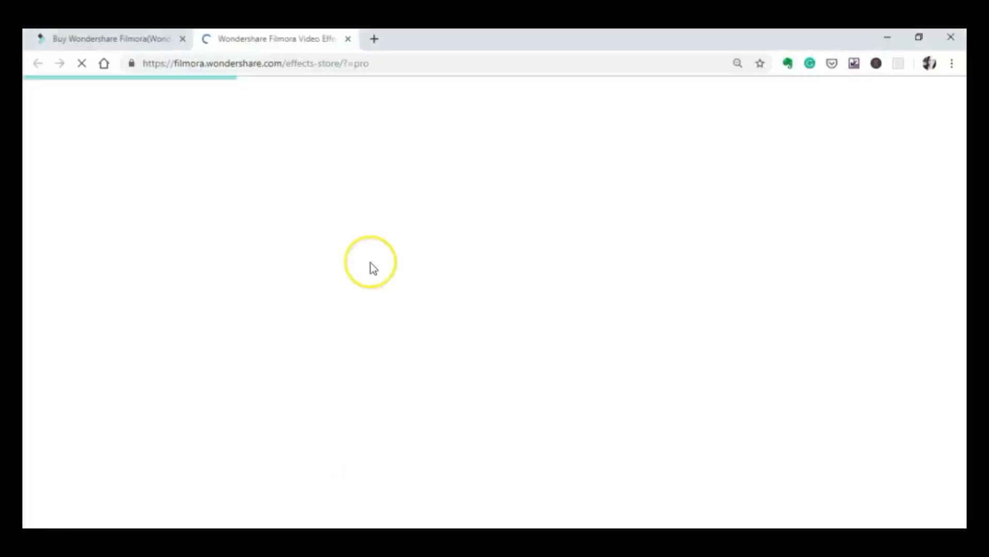
scroll(487, 336, down, 2)
scroll(487, 337, down, 4)
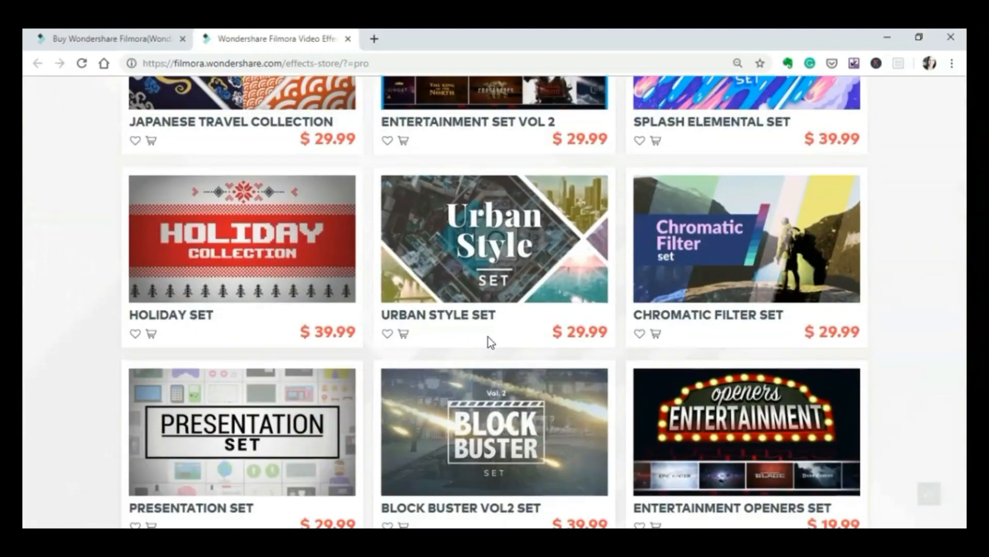
scroll(488, 337, down, 4)
scroll(487, 338, down, 4)
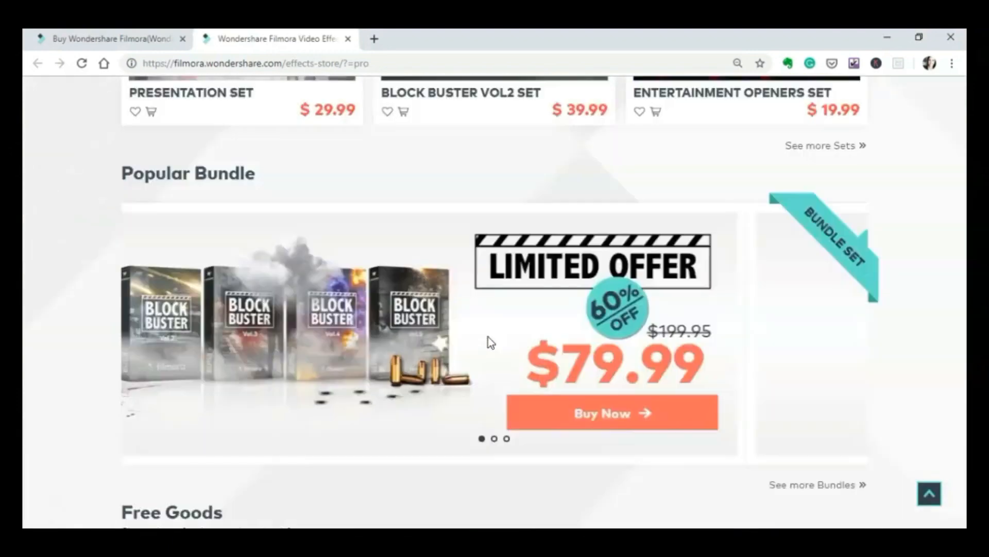
scroll(488, 337, down, 6)
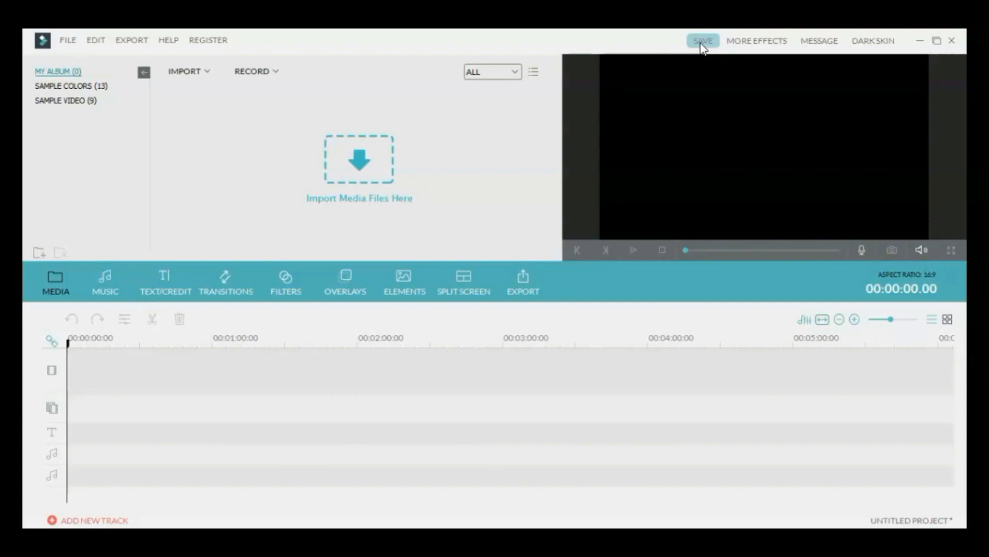
Review the editor's registration, help, export, editing and project commands, including the new-project aspect ratios and media recording options
click(207, 44)
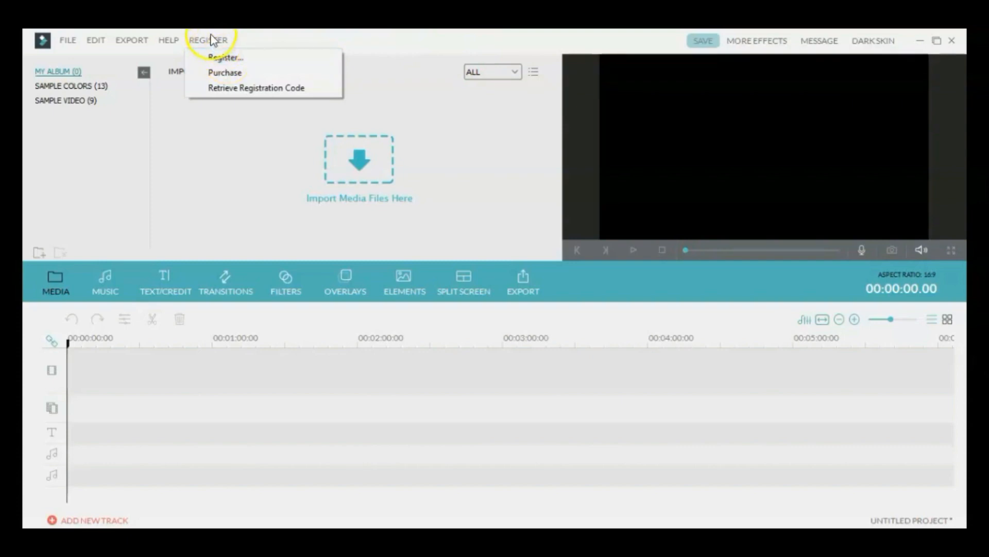
click(159, 37)
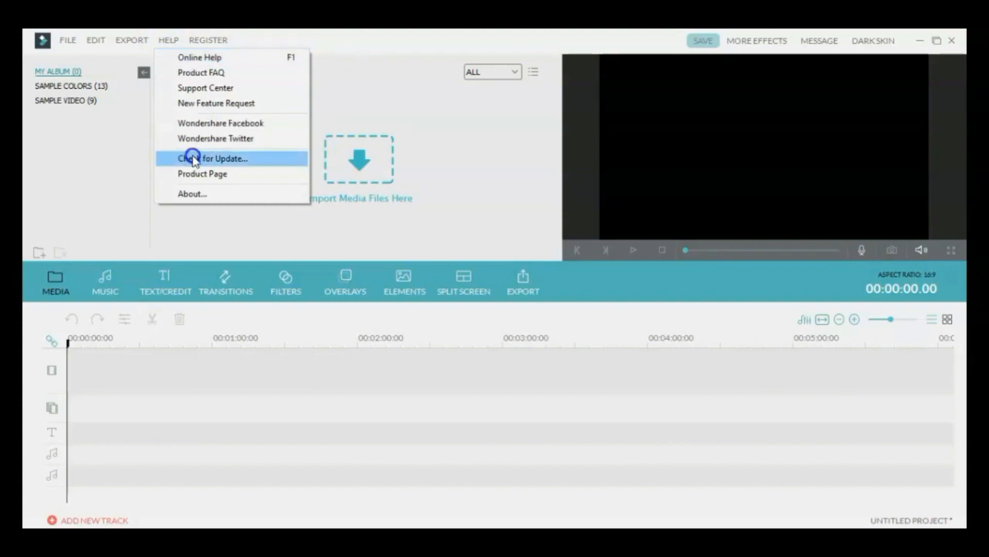
mouse_move(144, 45)
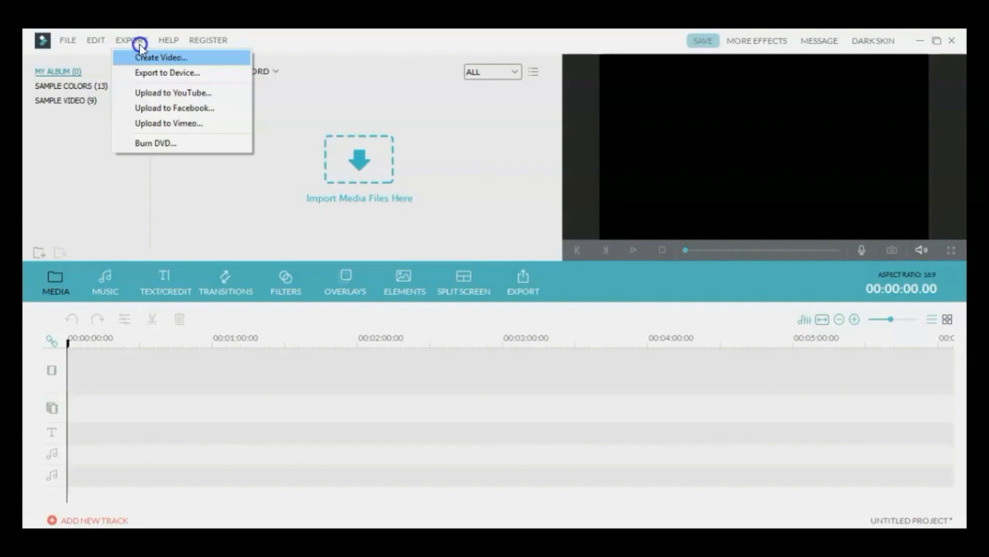
mouse_move(97, 39)
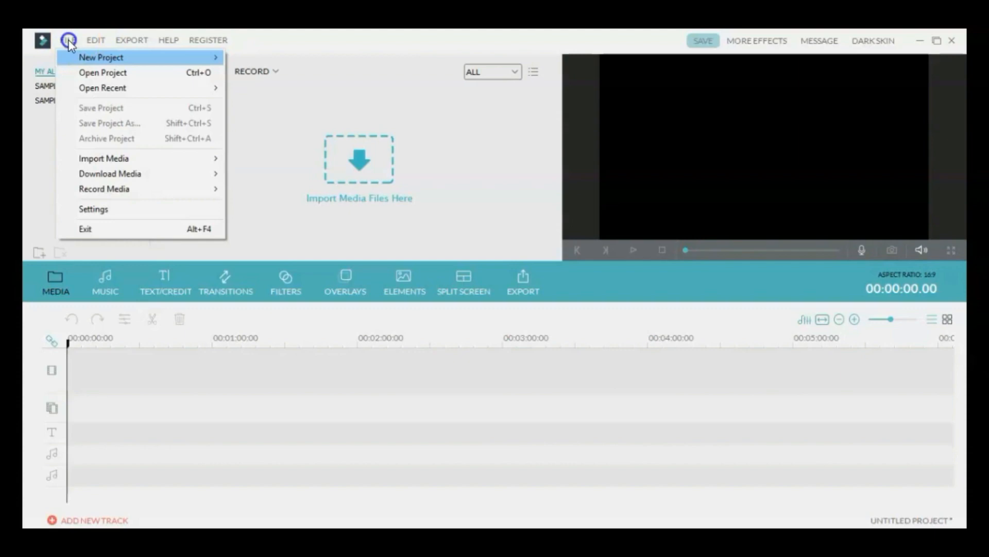
mouse_move(85, 60)
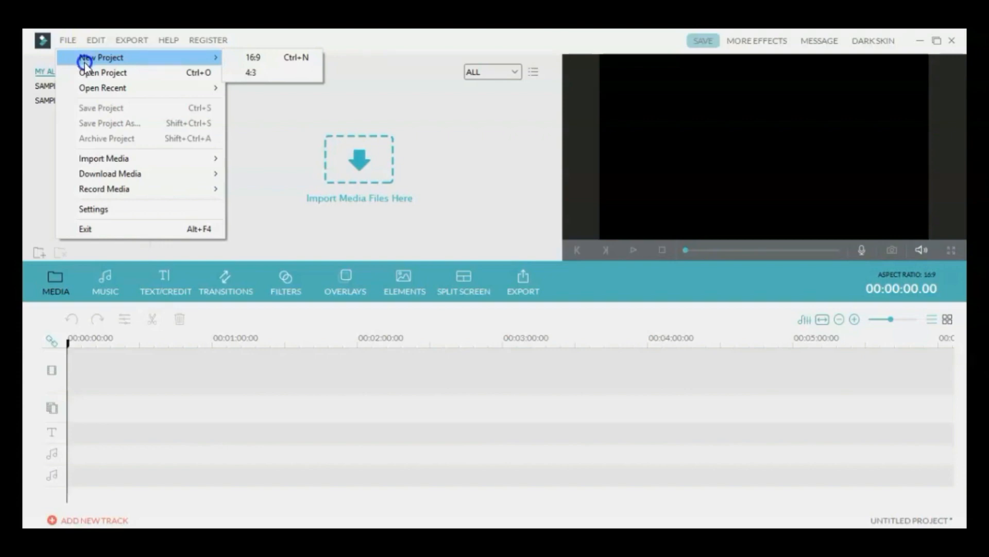
mouse_move(84, 88)
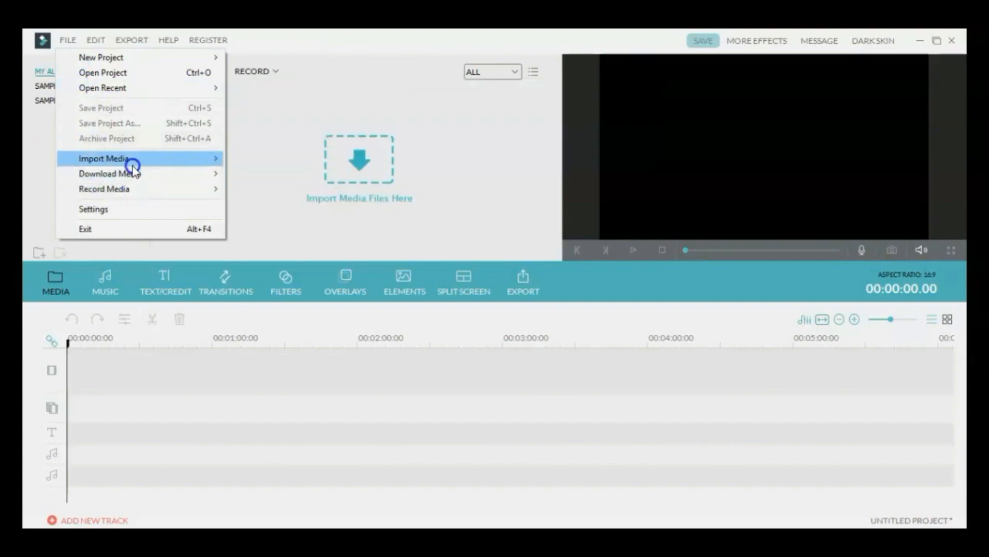
mouse_move(131, 164)
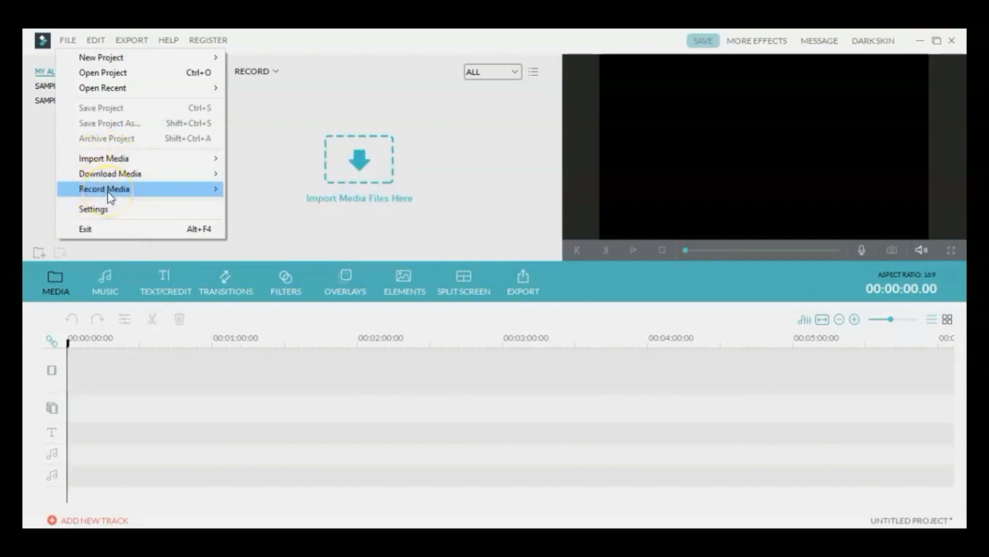
mouse_move(118, 193)
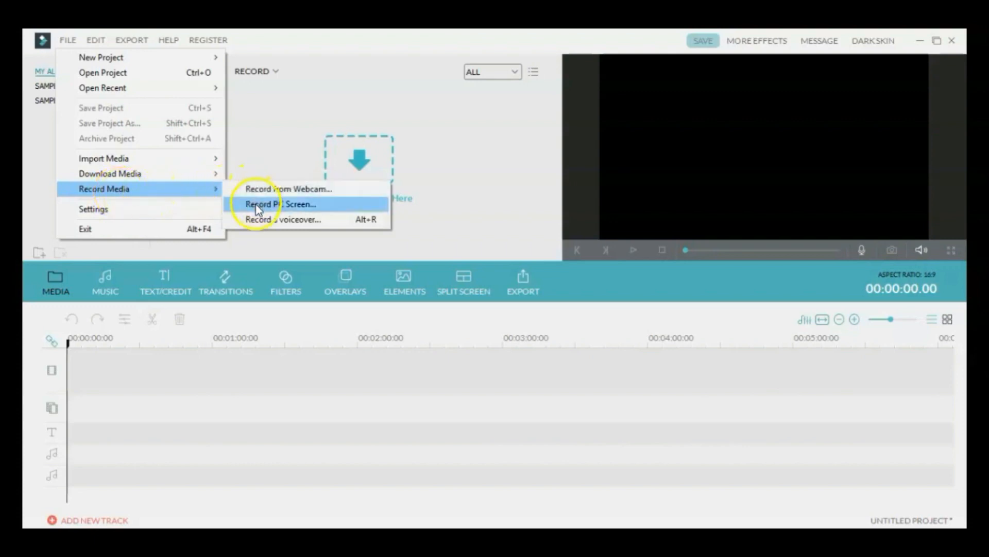
click(37, 287)
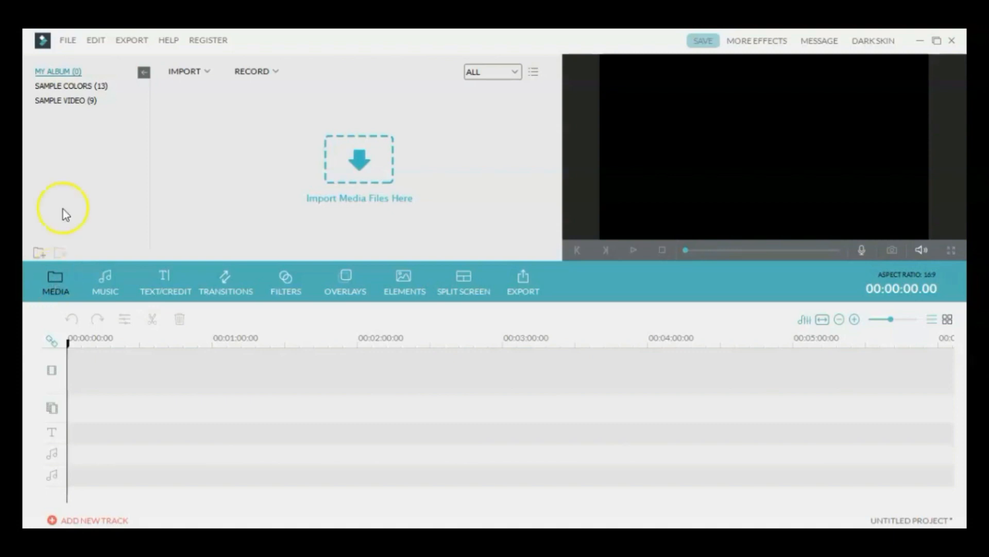
Browse the sample colors in the media library and play the Countdown4 clip from the sample videos
click(69, 86)
click(59, 102)
click(64, 86)
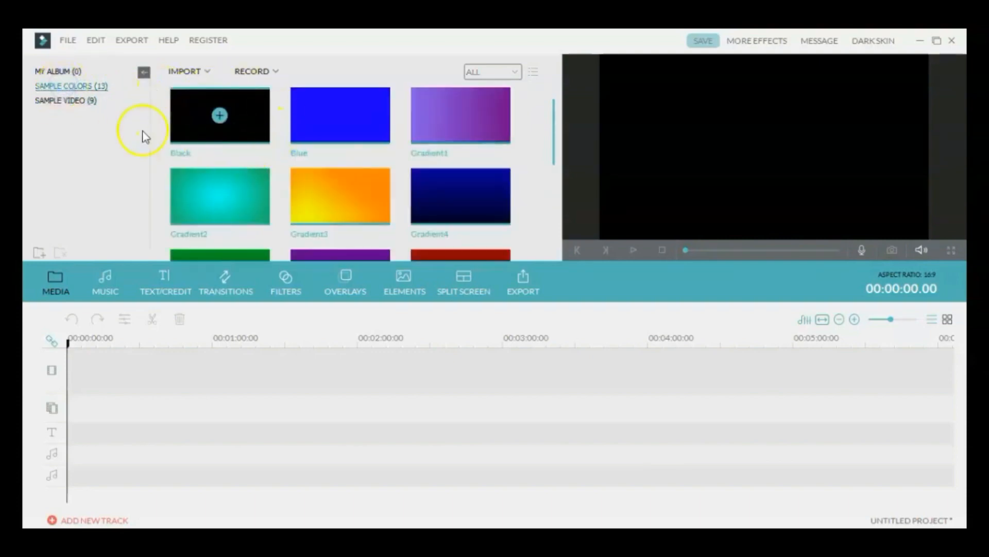
click(66, 103)
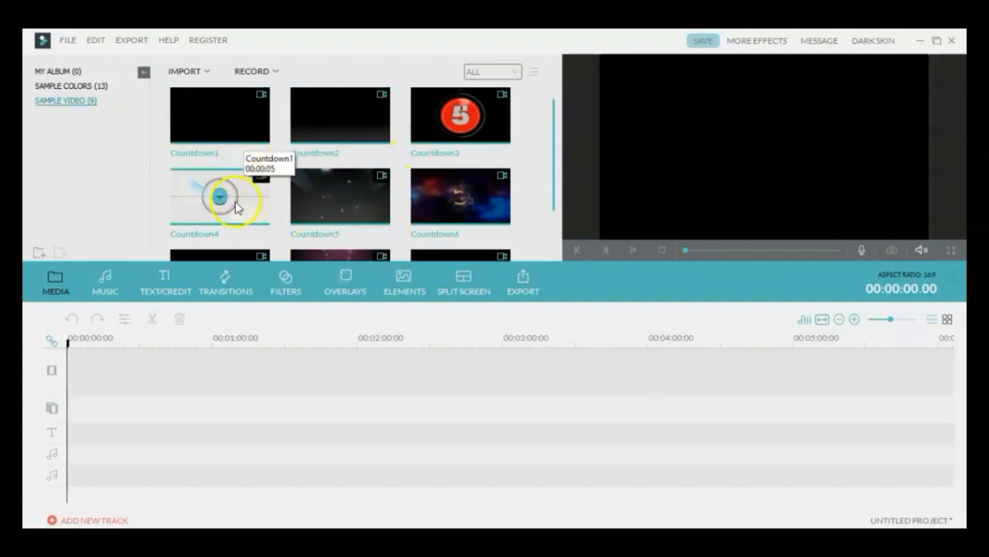
click(242, 211)
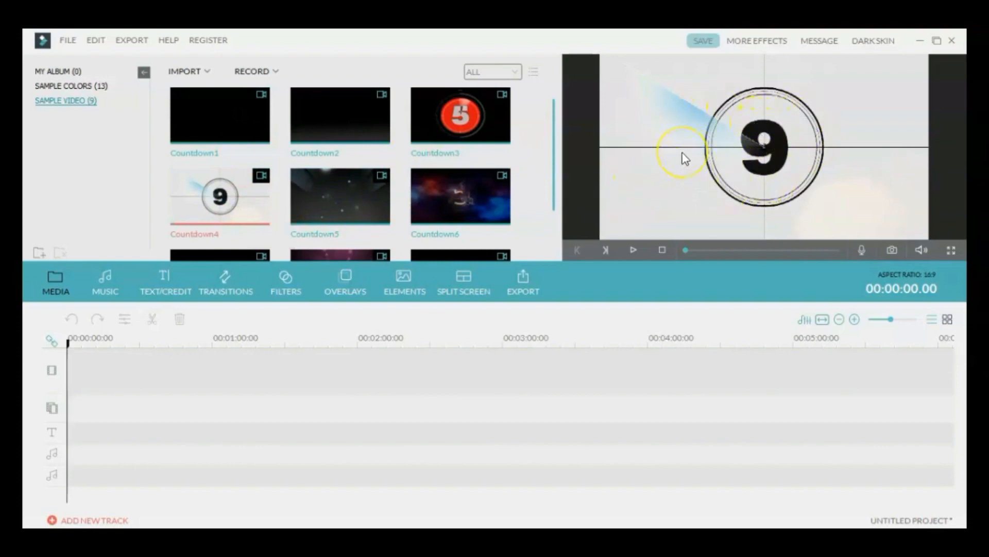
click(635, 251)
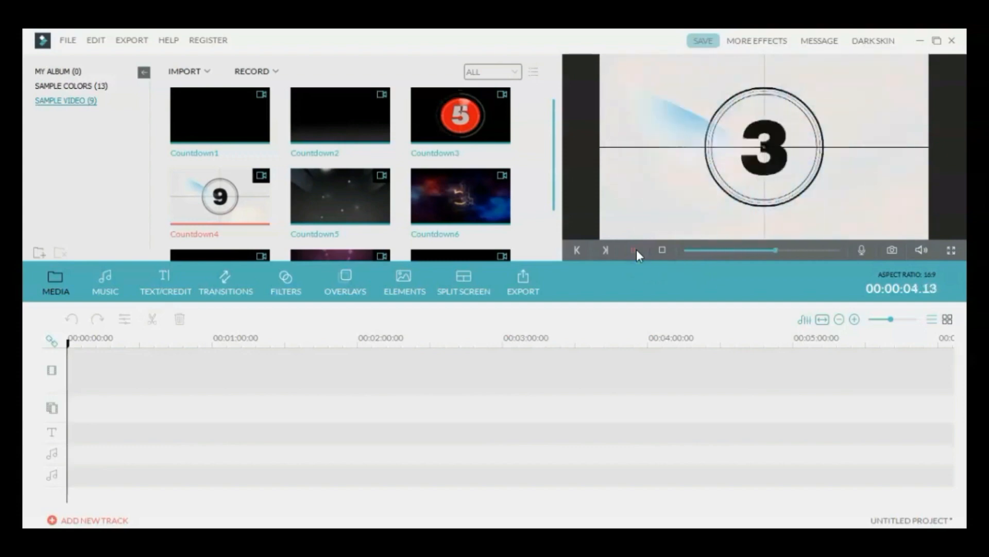
Pause the Countdown4 clip, add a media library folder named Graphics and delete that folder again
click(636, 249)
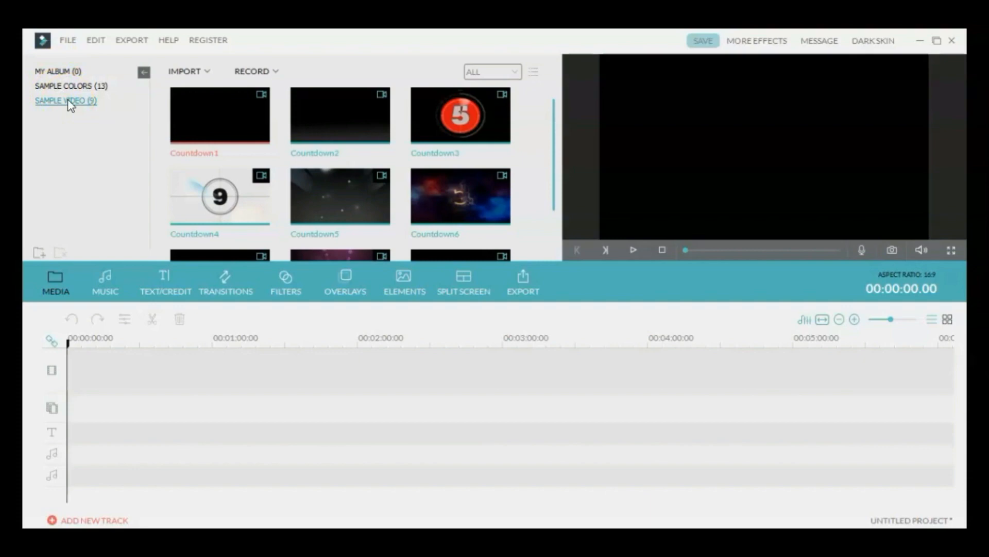
click(37, 254)
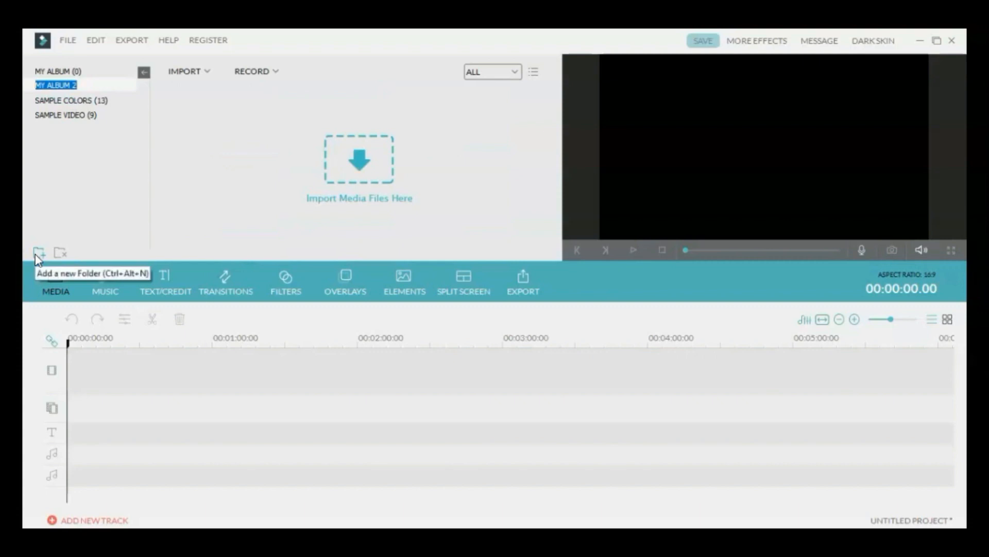
text(Graphics)
key(Return)
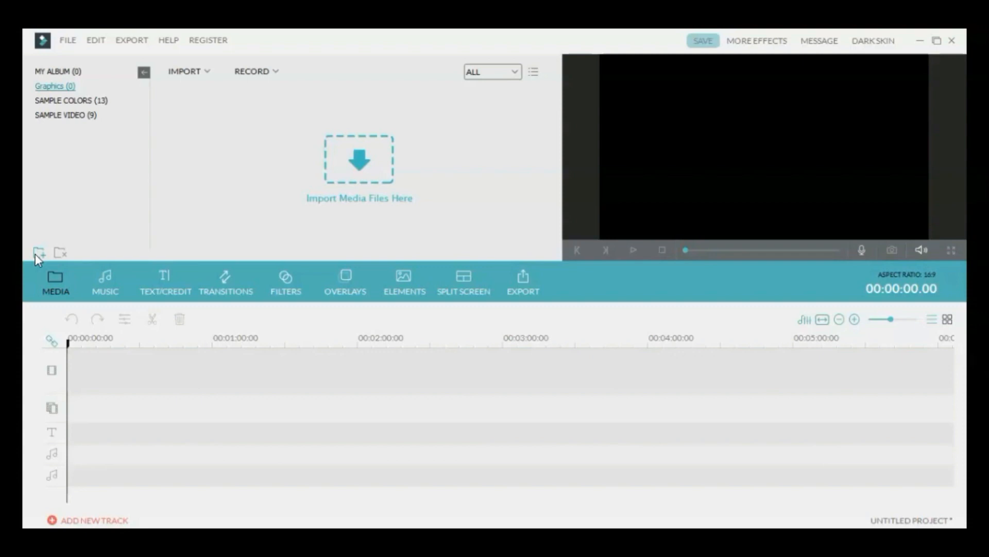
right_click(54, 88)
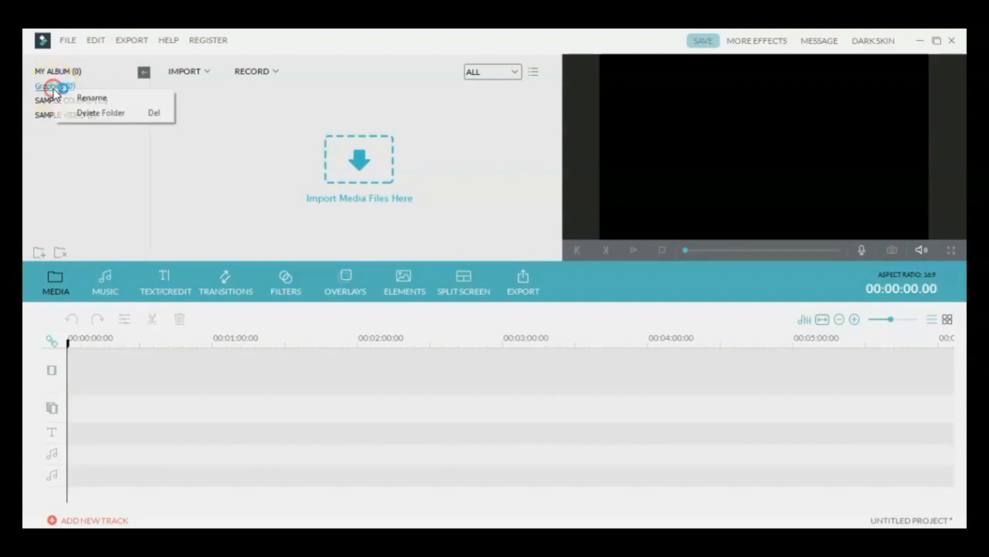
click(100, 113)
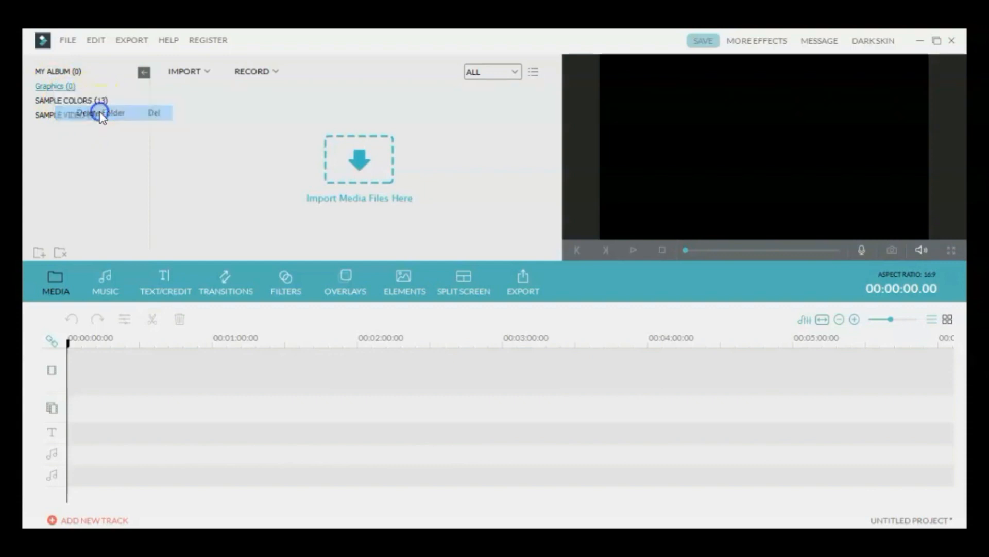
Browse the music library, playing the Beep sound effect and previewing the rock track Living Pulse - Go Goes
click(112, 283)
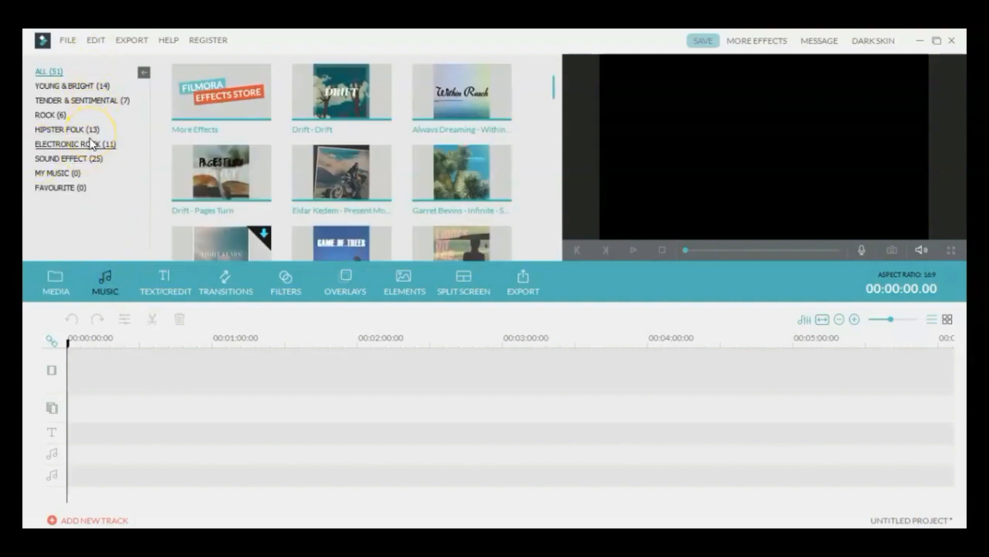
click(83, 162)
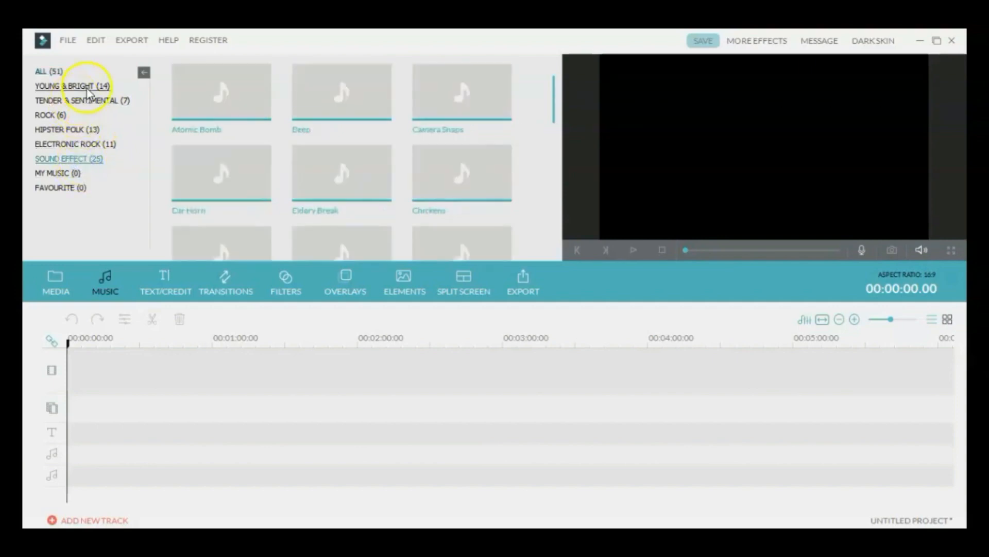
click(300, 94)
click(633, 250)
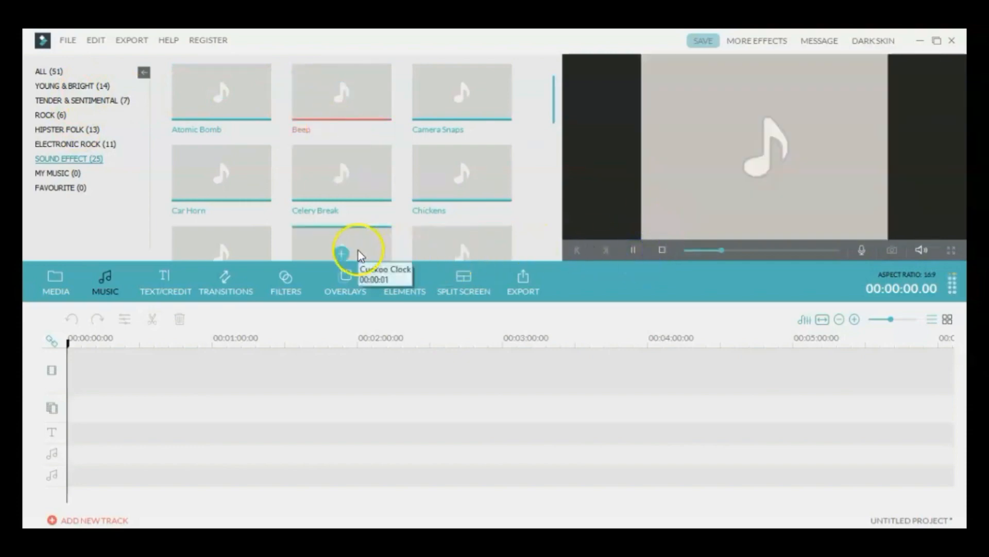
click(50, 114)
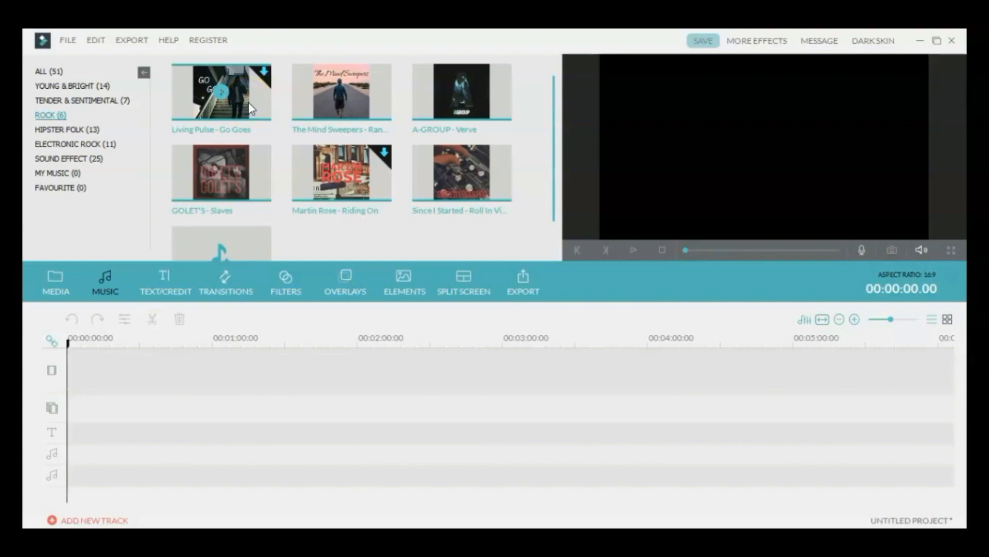
double_click(221, 107)
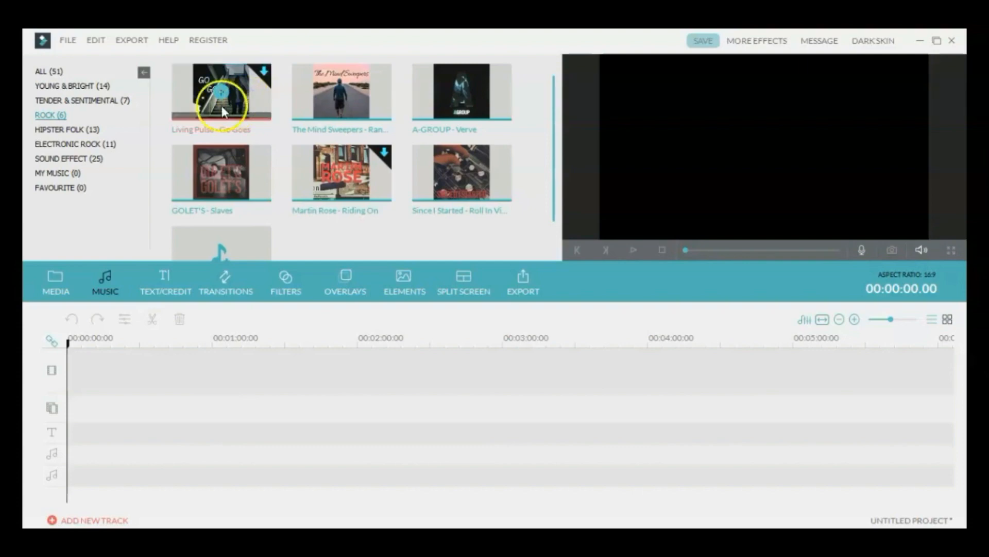
Look through the text and credit title categories and display the Opener titles
click(149, 278)
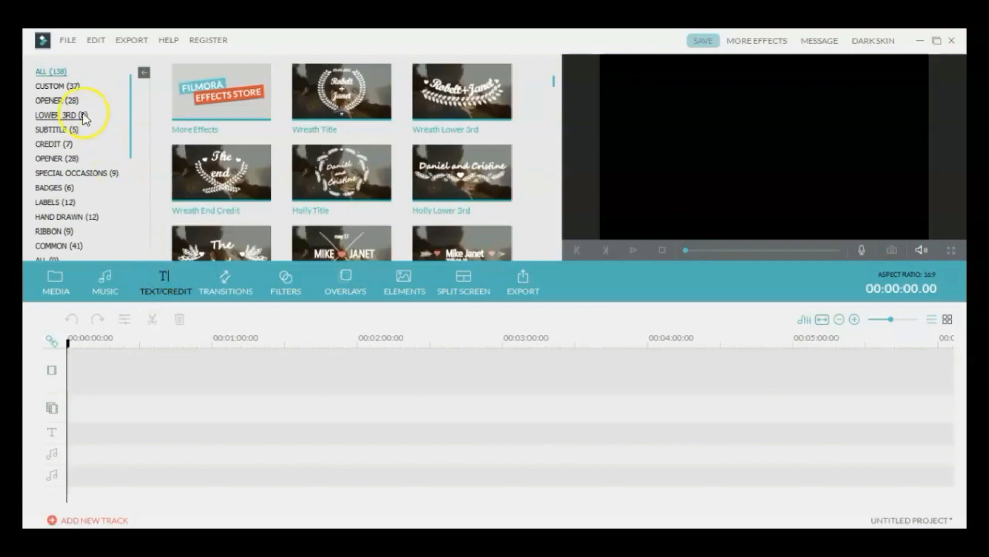
scroll(85, 118, down, 1)
scroll(85, 118, down, 3)
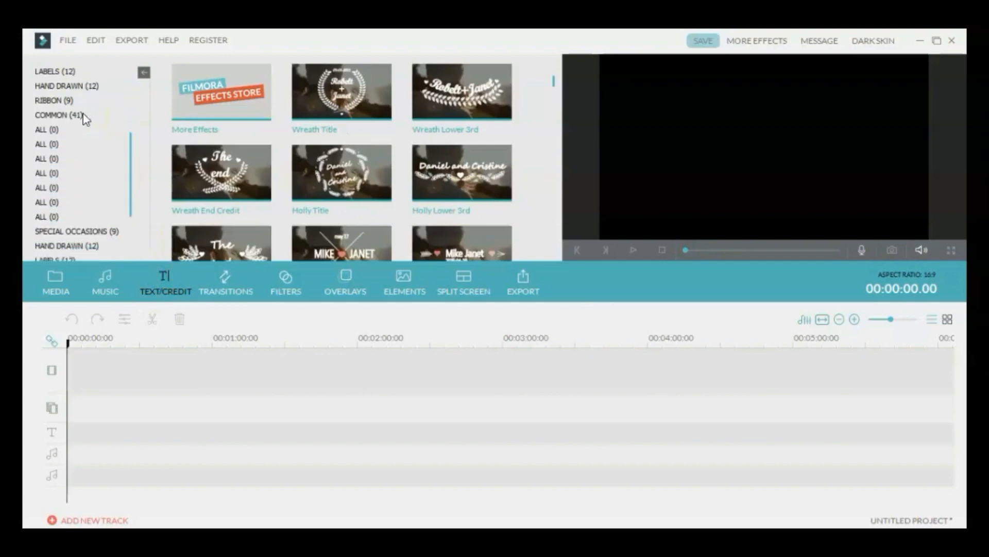
scroll(82, 121, up, 4)
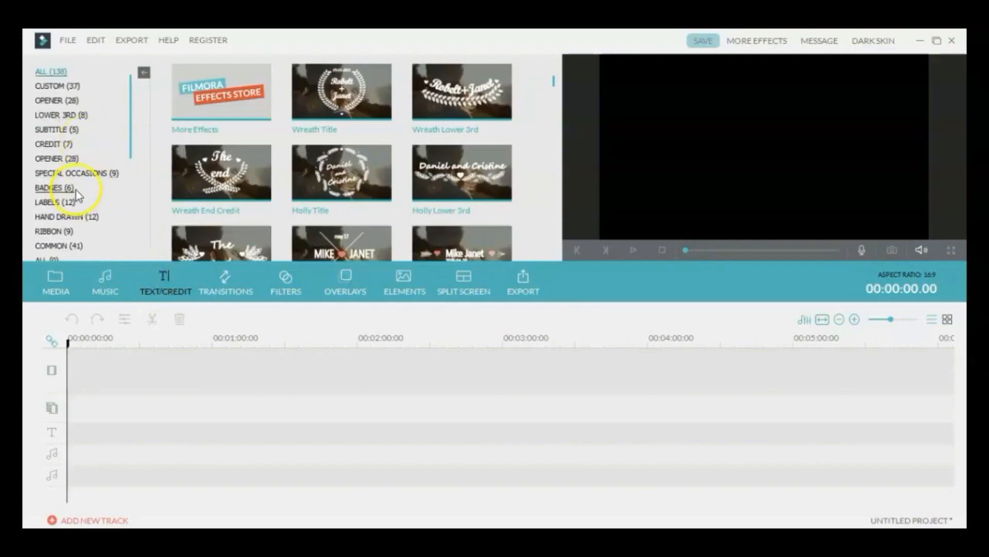
click(72, 160)
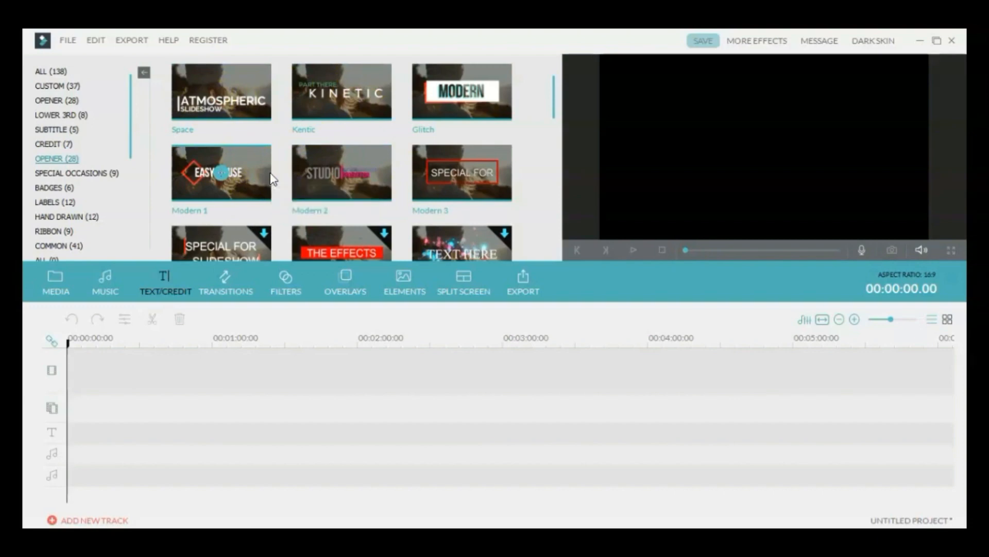
Browse the transitions and play a preview of the Cross_shutter_2 transition
click(228, 283)
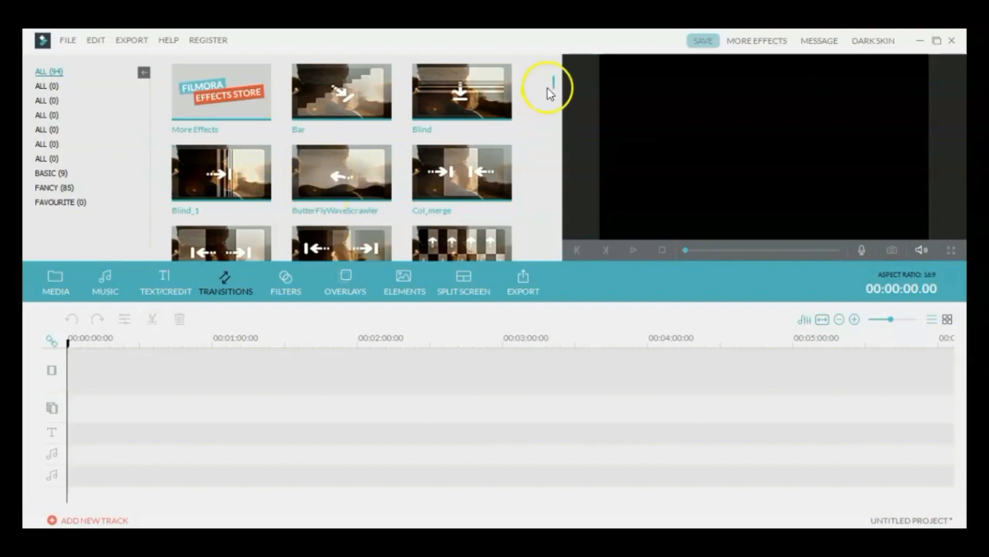
drag(553, 87, 550, 109)
click(504, 138)
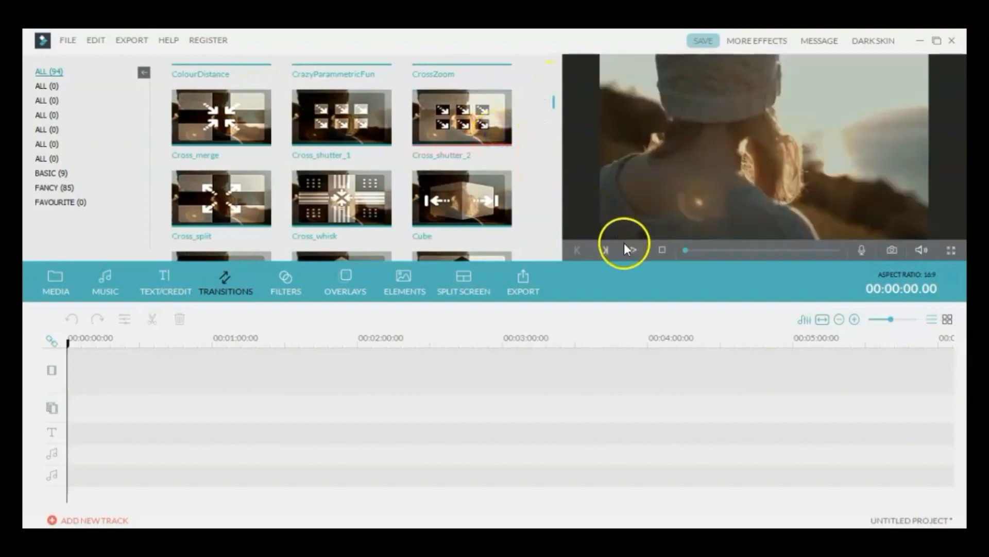
click(634, 252)
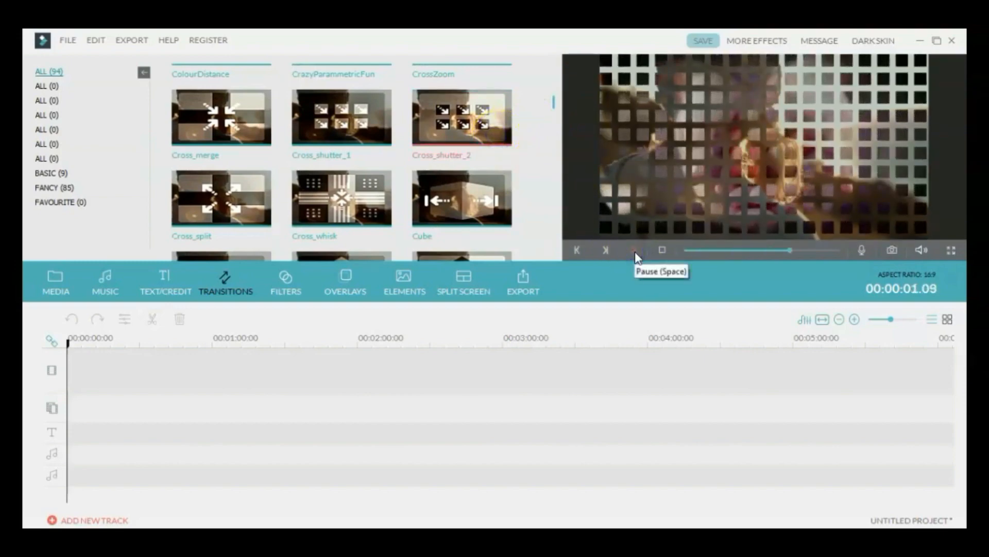
Look over the filter library and the overlay library, including the View Finder and TV Static overlay categories
click(287, 276)
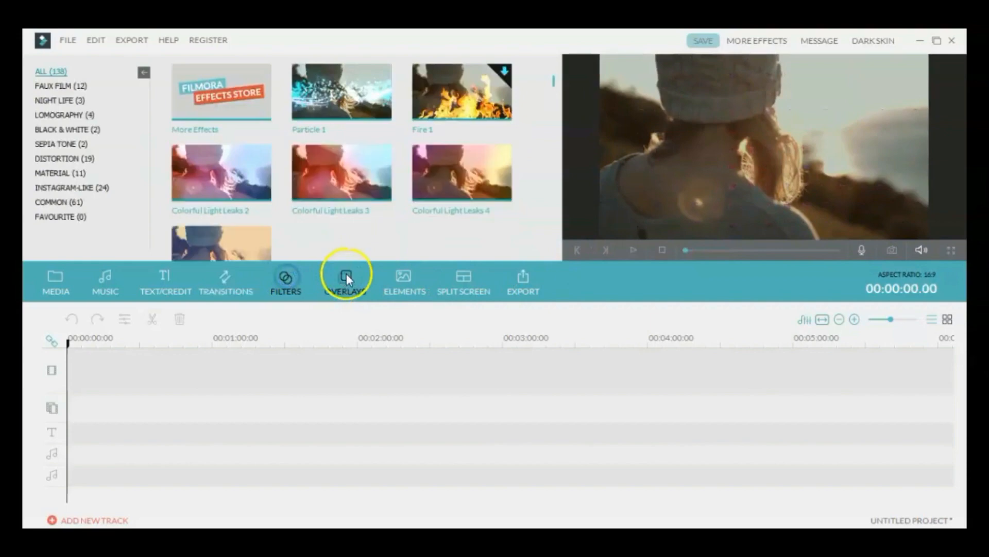
click(347, 278)
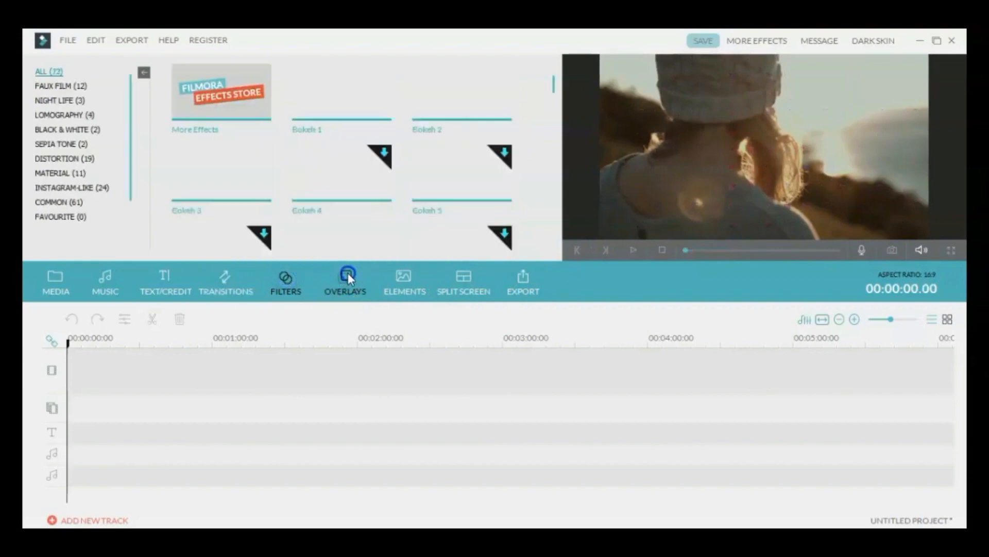
click(293, 283)
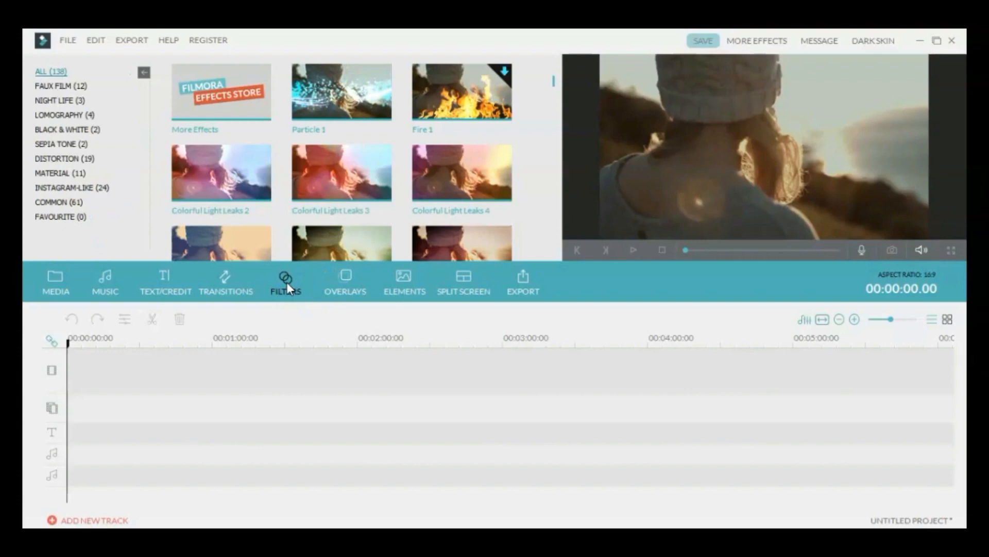
click(276, 282)
click(357, 281)
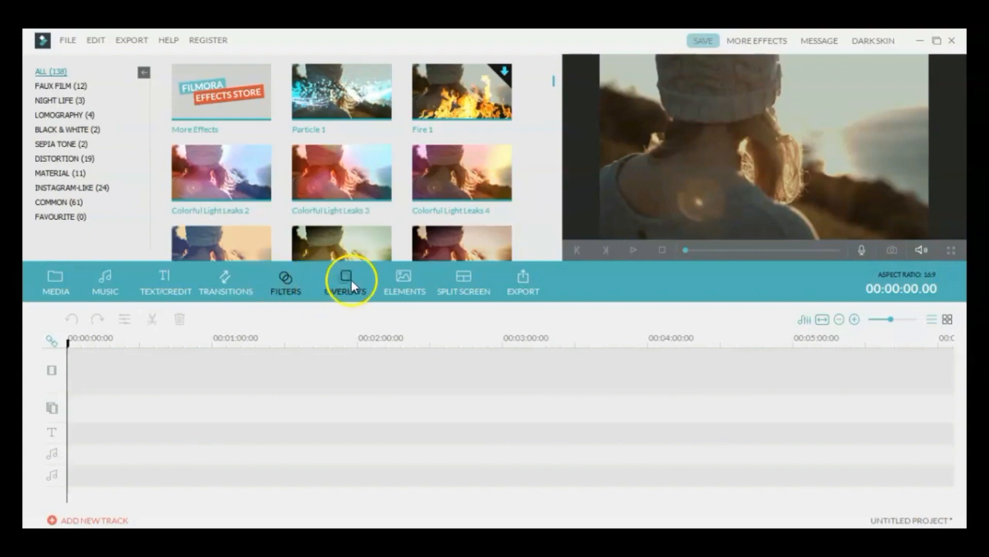
click(345, 278)
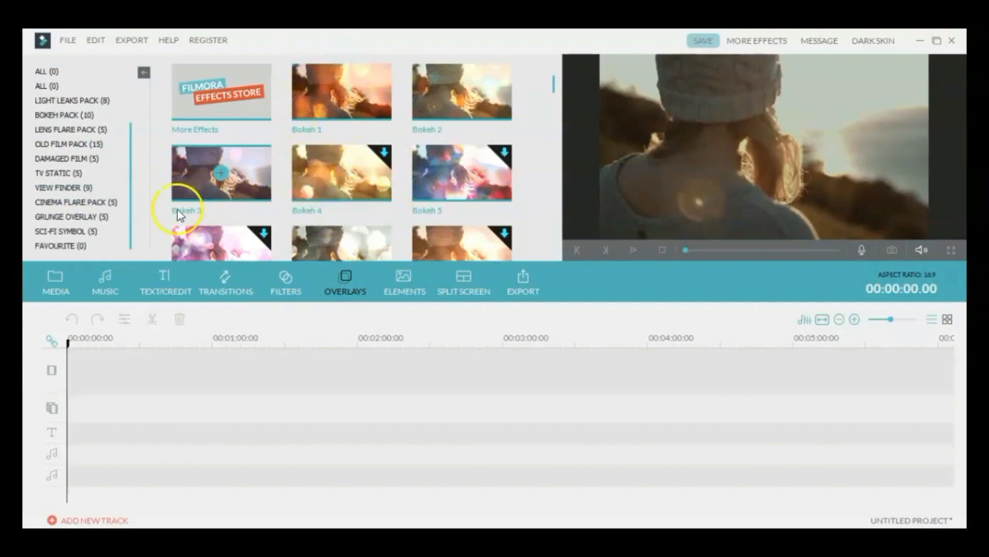
click(66, 187)
click(62, 173)
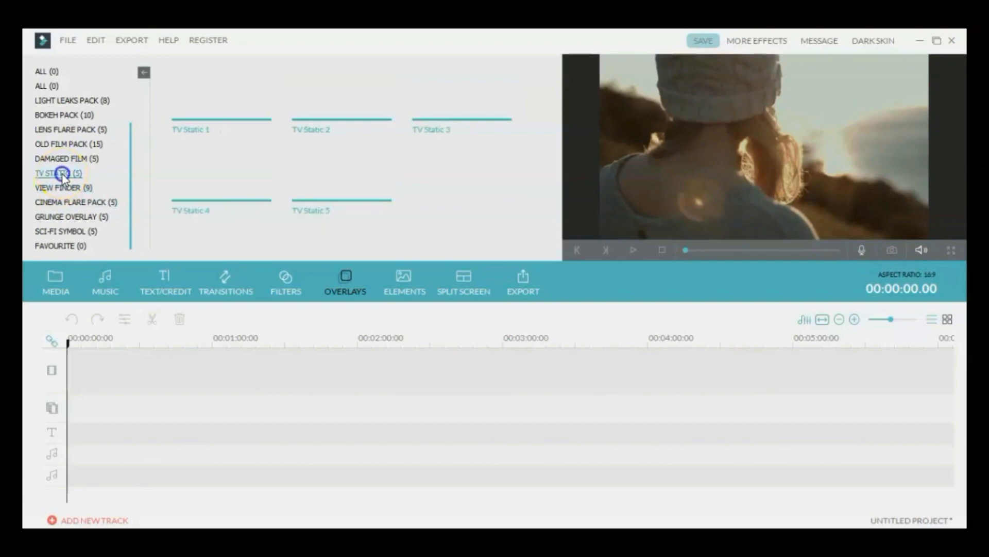
Browse the Shapes, Tutorial and Badge elements, the split-screen layouts and the export options
click(412, 289)
click(352, 179)
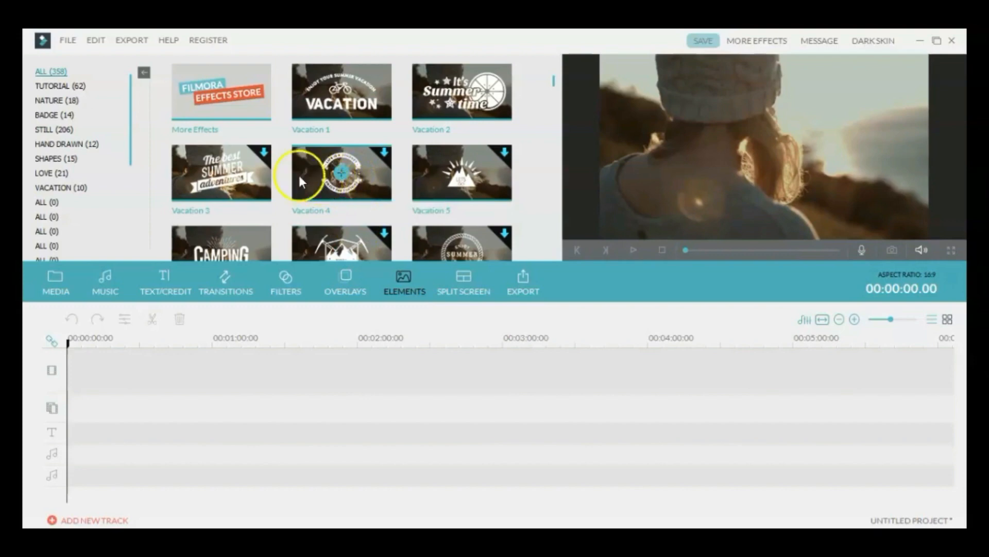
scroll(82, 196, down, 4)
click(57, 159)
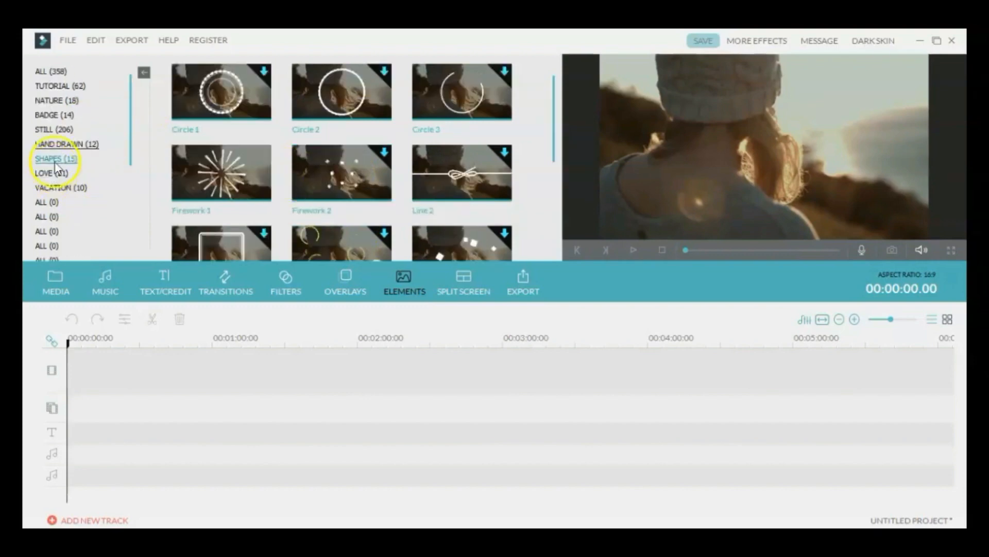
click(57, 86)
click(59, 116)
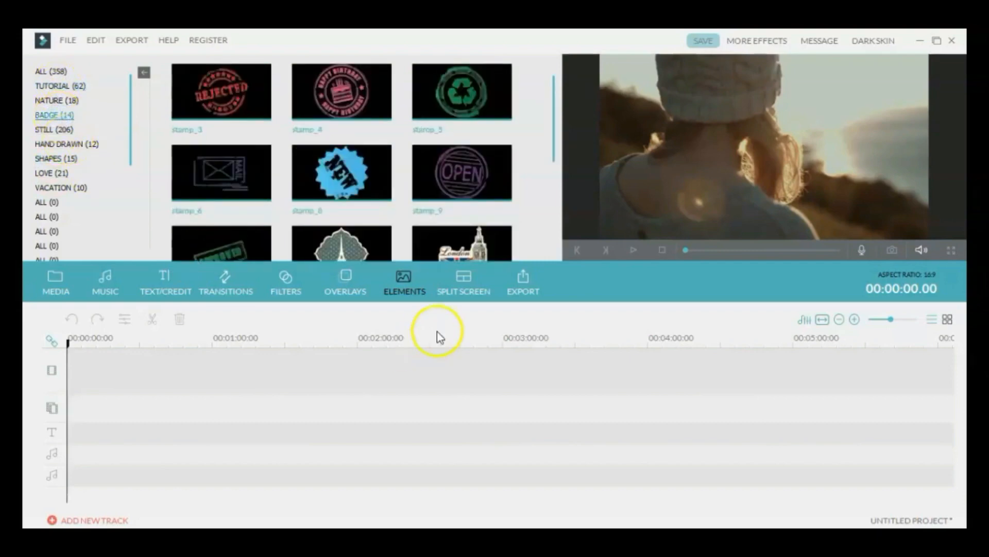
click(463, 288)
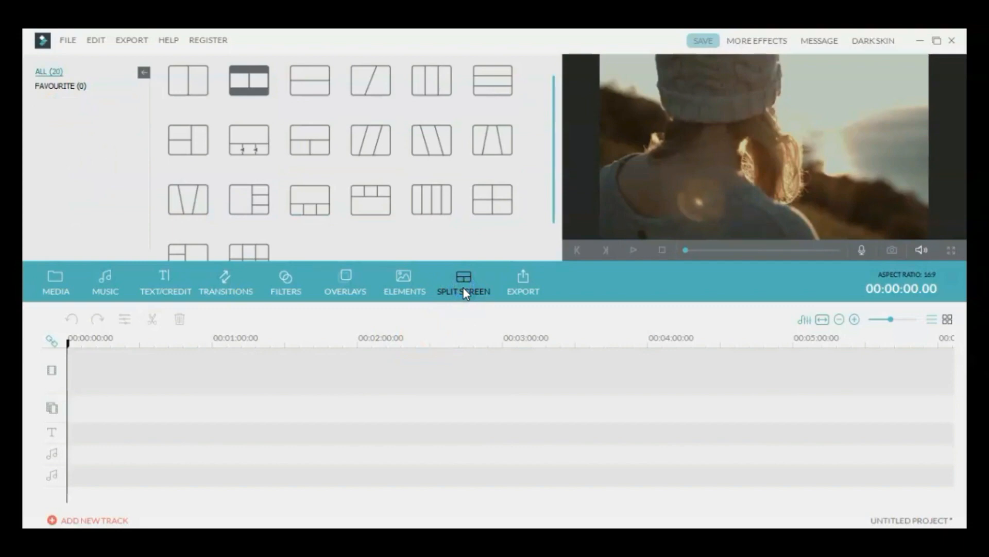
click(528, 275)
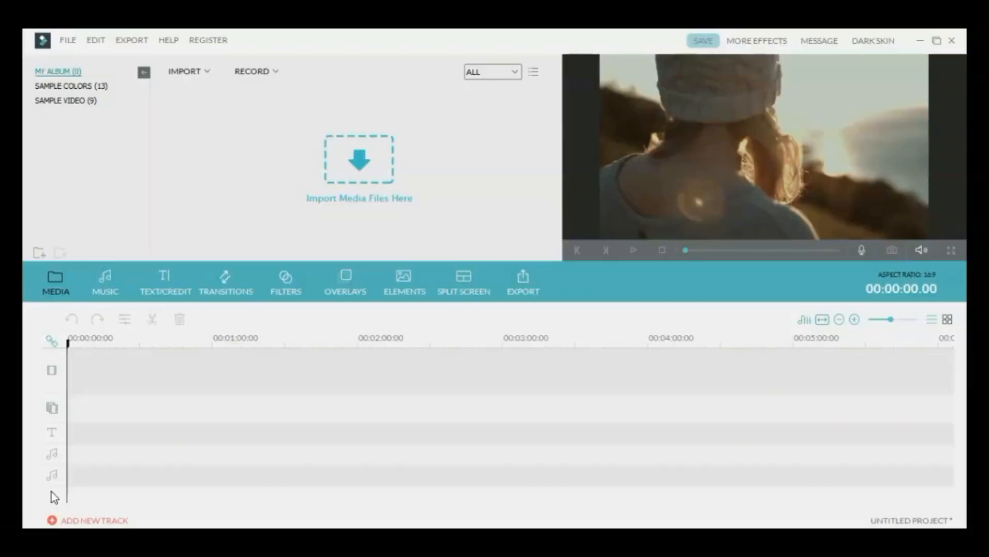
Import the A Roll Audio #1 and MVI 2264 files from the New Video folder into My Album
click(68, 40)
mouse_move(93, 158)
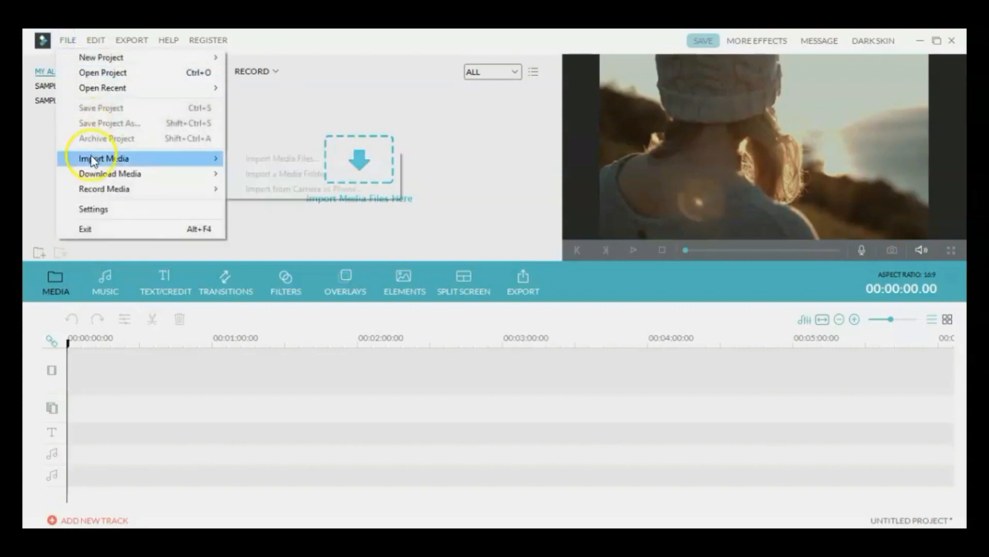
click(249, 160)
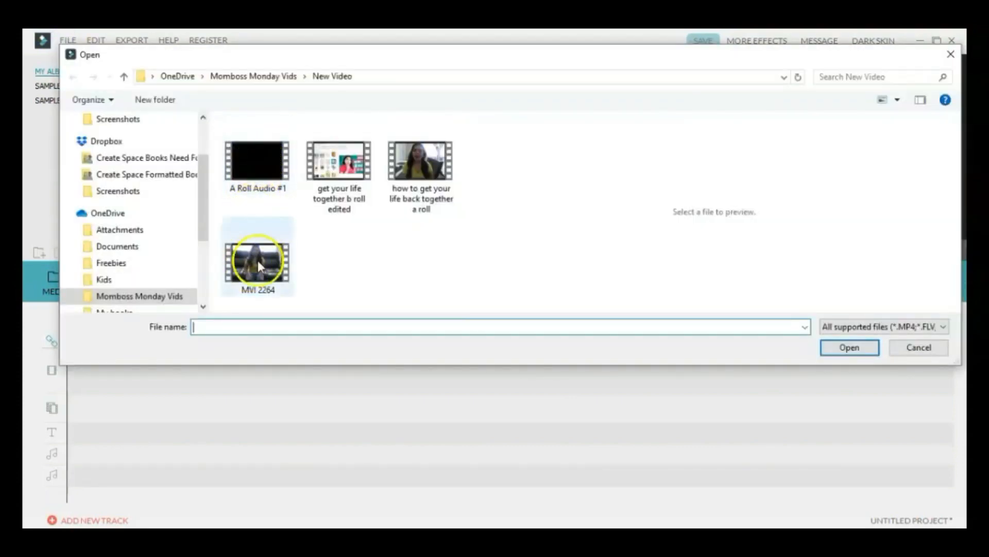
drag(211, 126, 294, 291)
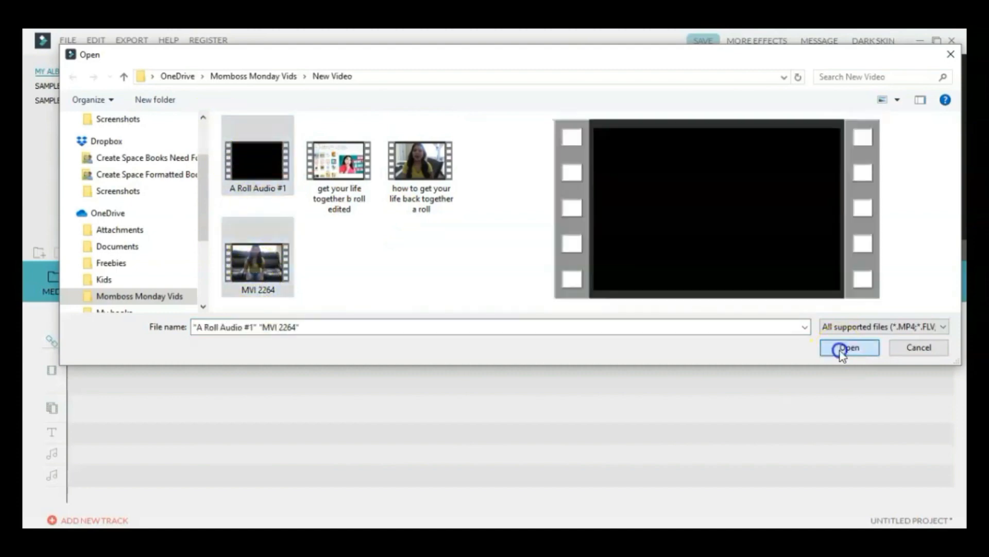
click(842, 348)
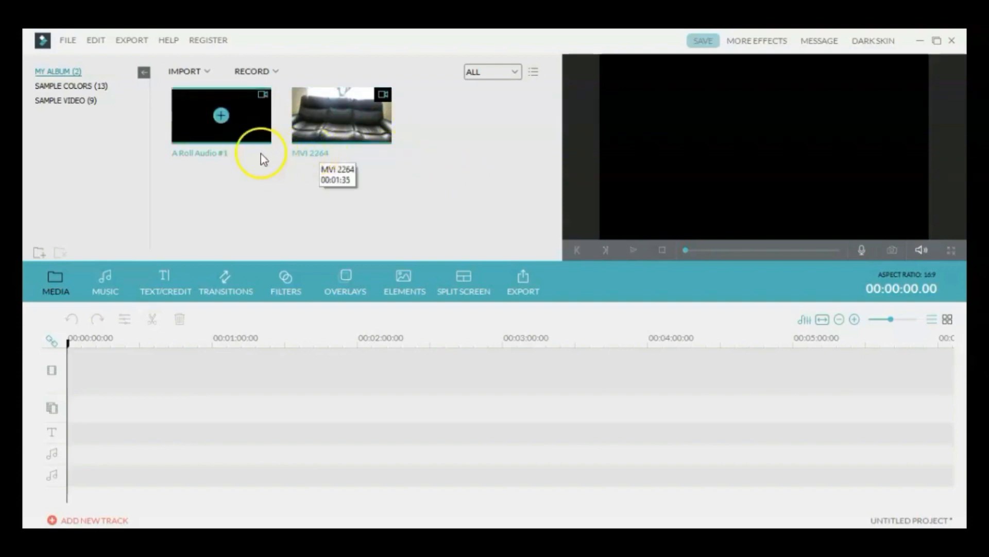
Place the MVI 2264 clip on the video track and rename it Introduction in My Album
click(221, 116)
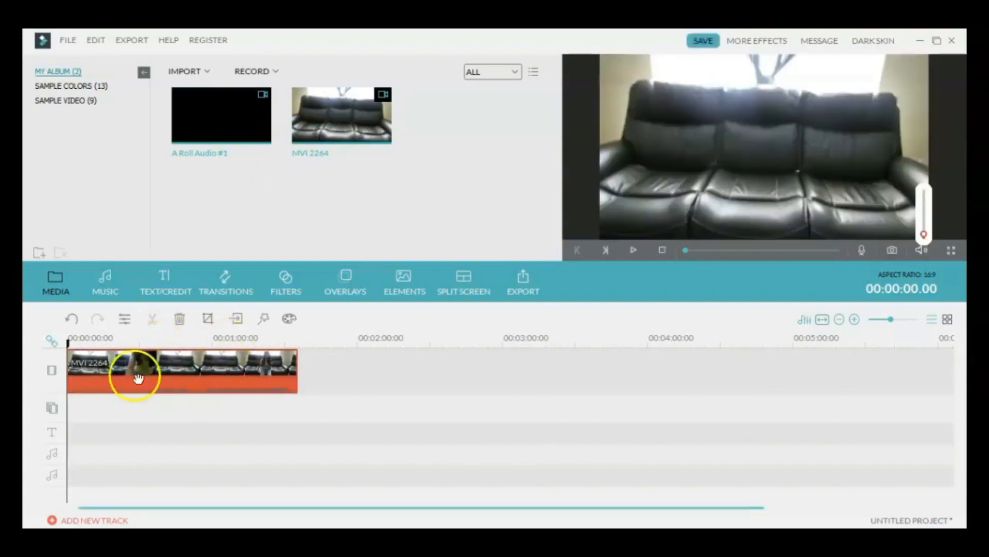
right_click(330, 135)
click(371, 223)
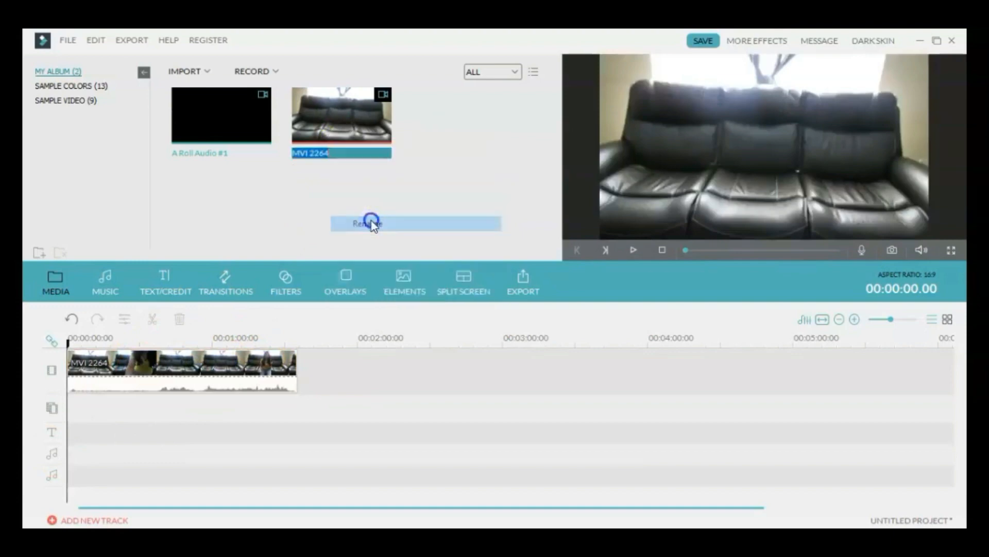
text(Introduc)
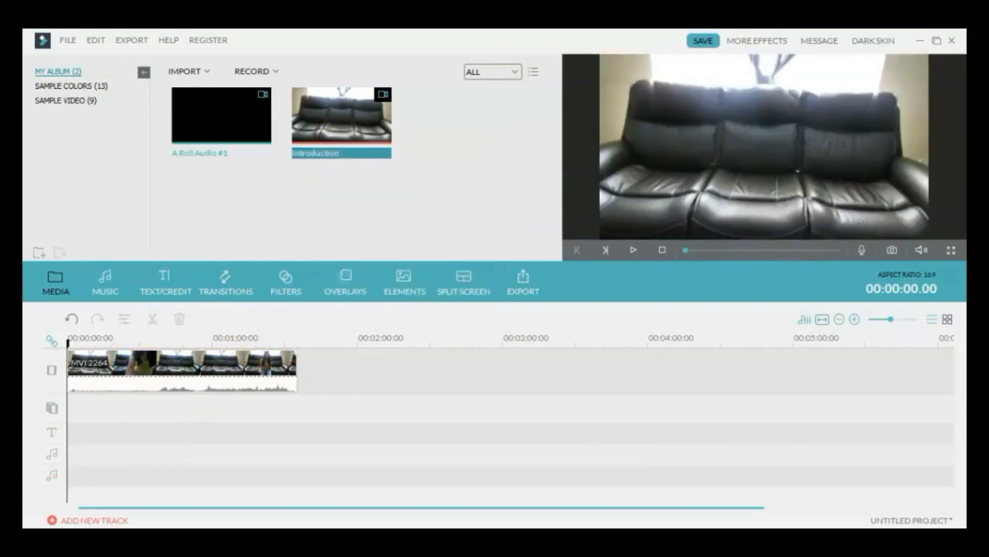
text(tion)
click(462, 187)
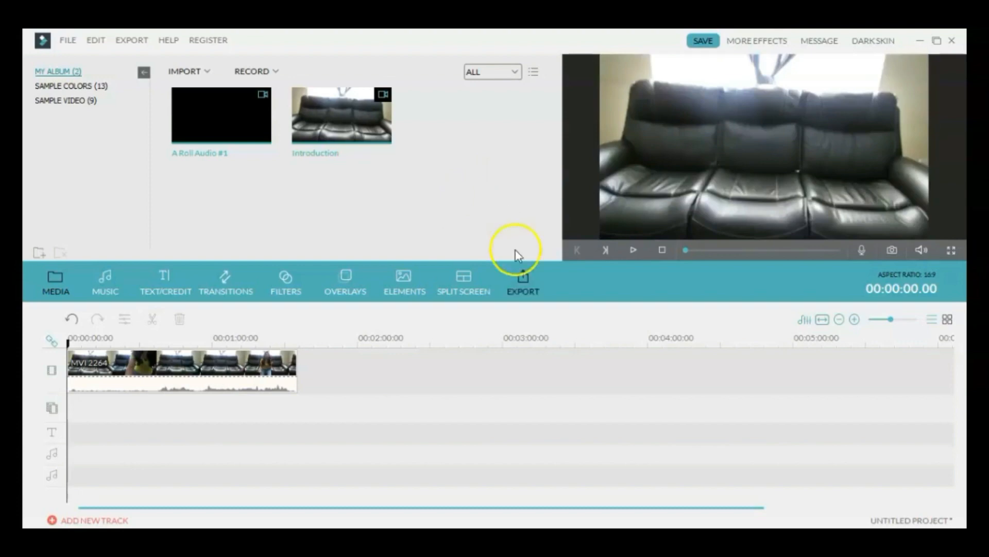
Play the clip on the timeline, skip ahead to about 36 seconds and play briefly from there
click(633, 251)
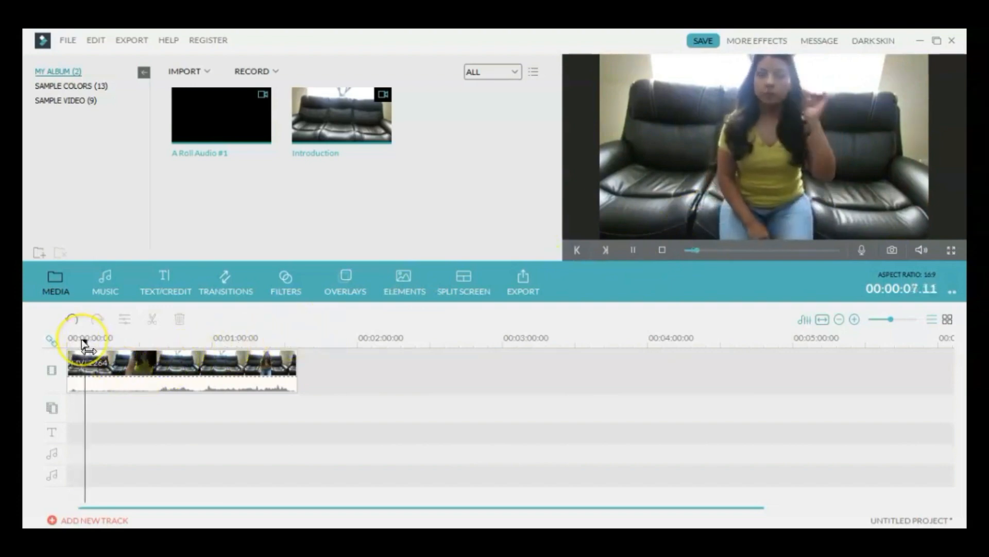
drag(86, 343, 162, 358)
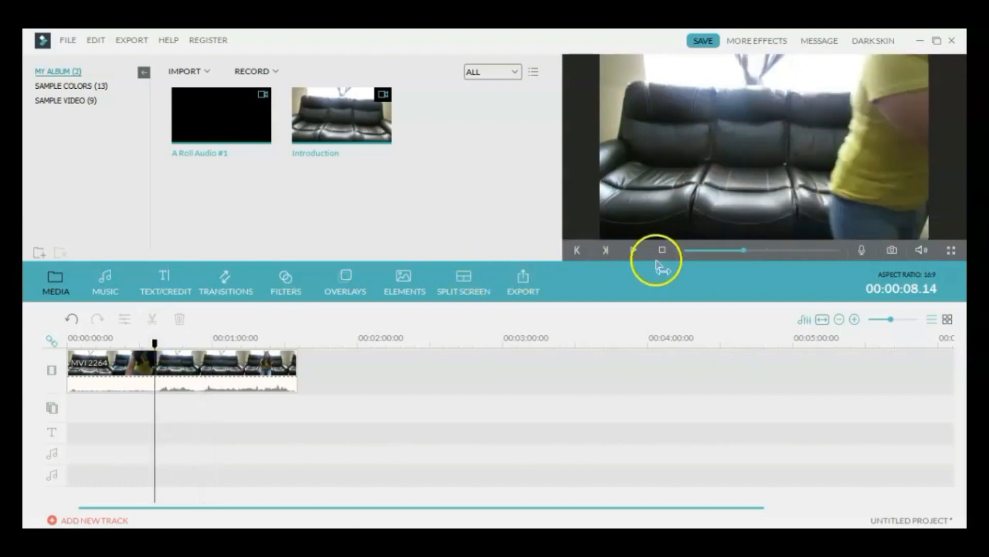
click(634, 250)
click(632, 252)
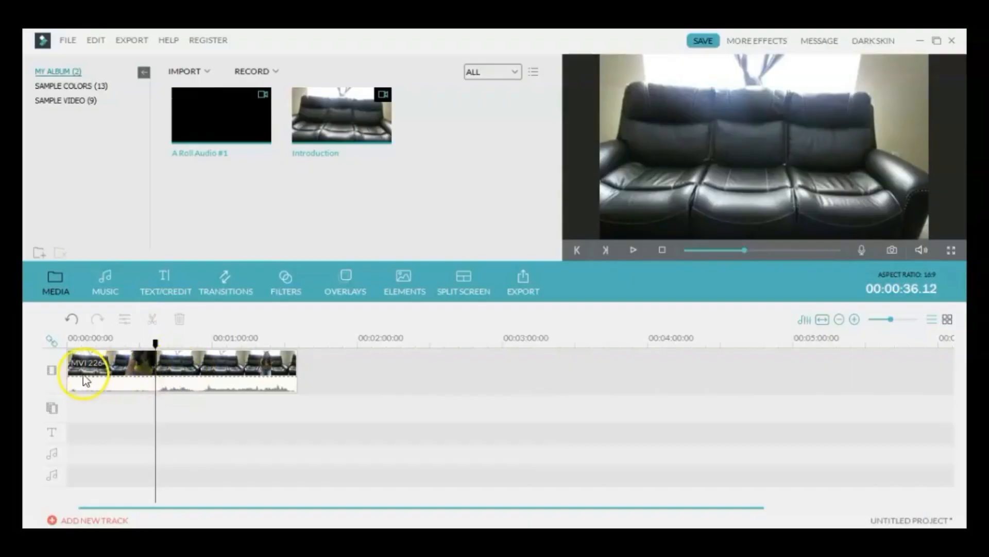
Split the timeline clip at 00:00:54.07 and delete the portion before the cut
drag(156, 343, 200, 358)
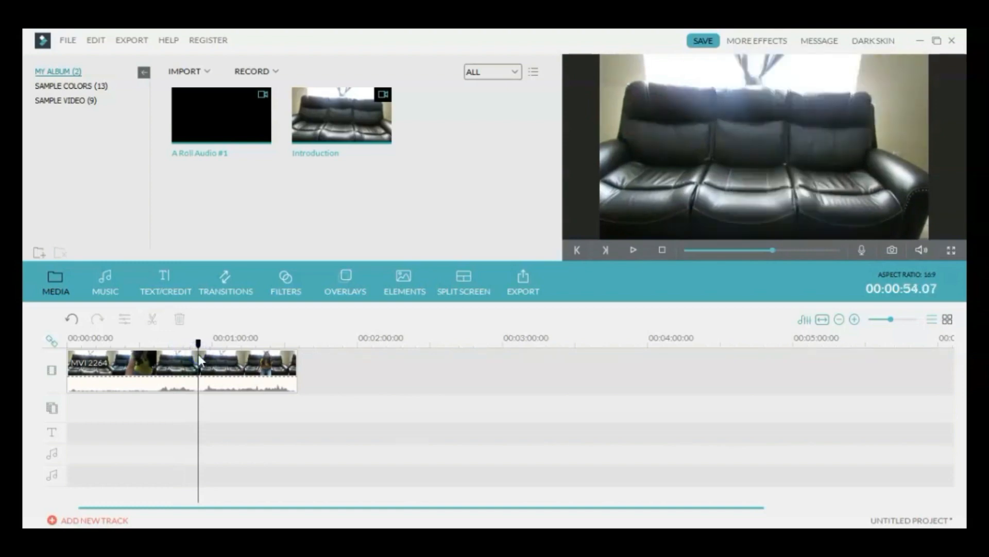
click(213, 369)
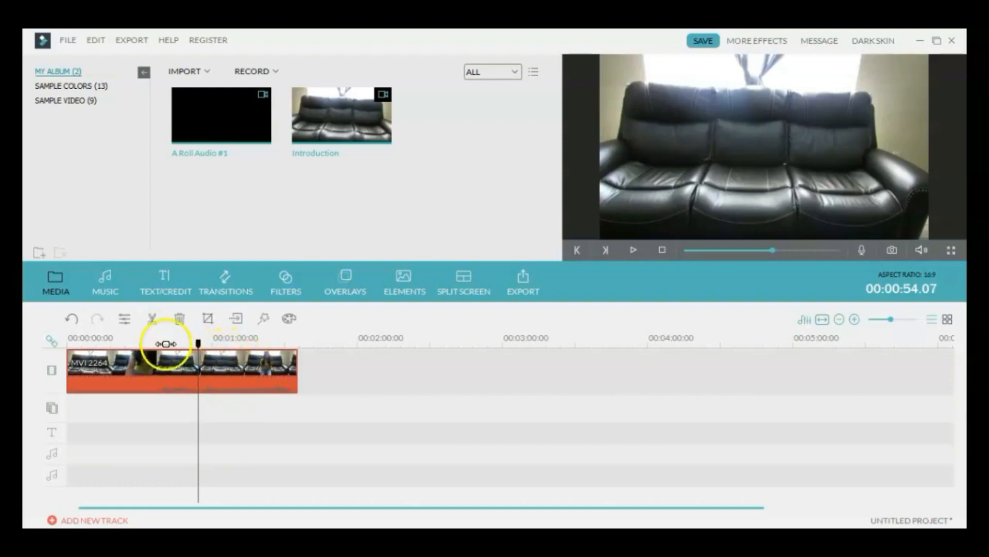
click(153, 321)
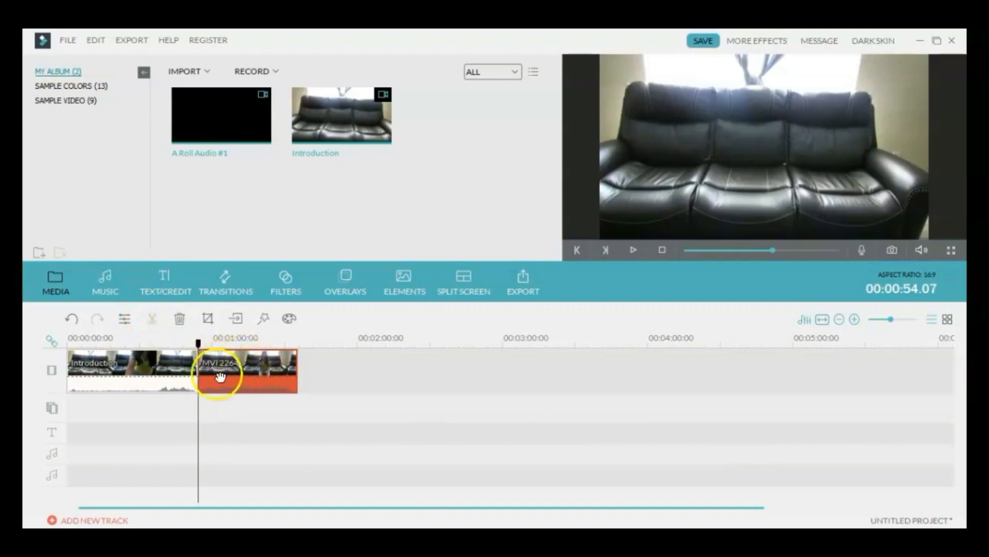
click(161, 376)
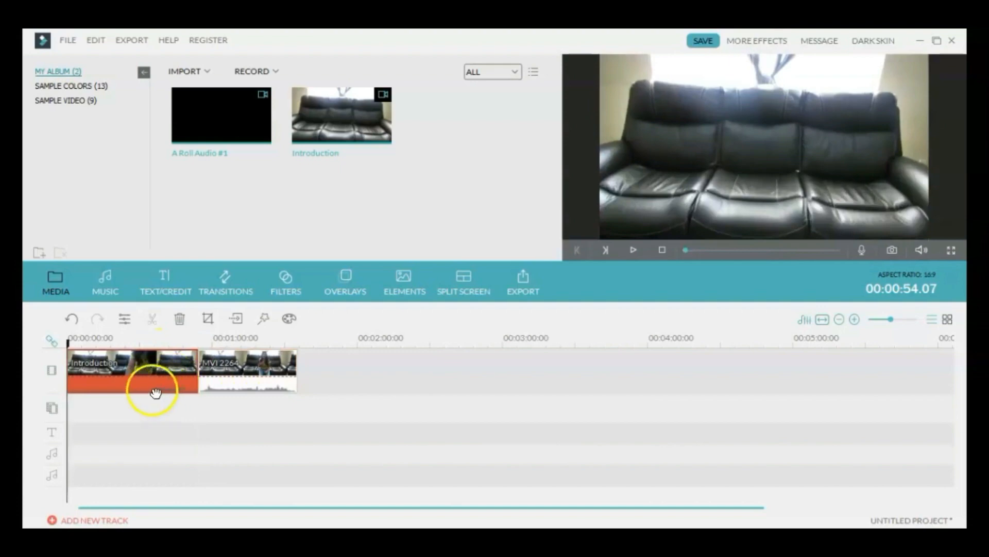
click(161, 365)
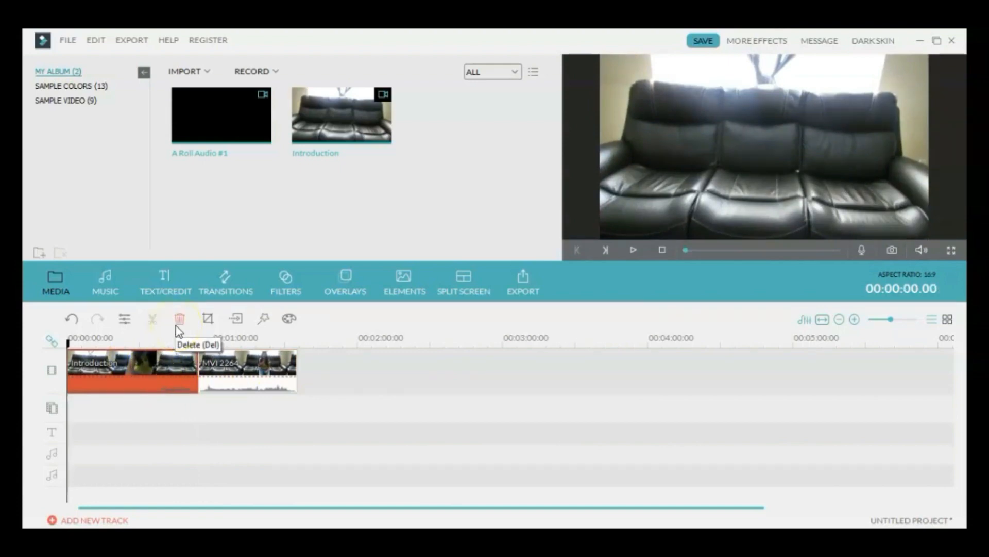
click(178, 326)
click(151, 375)
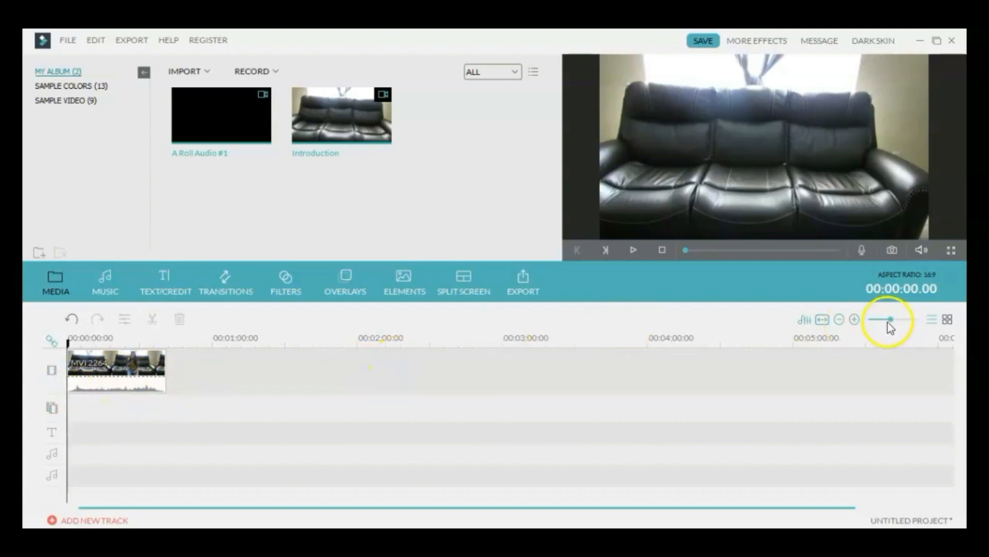
Split the remaining clip at 00:00:01.12 and delete the short piece at its beginning
drag(889, 320, 906, 320)
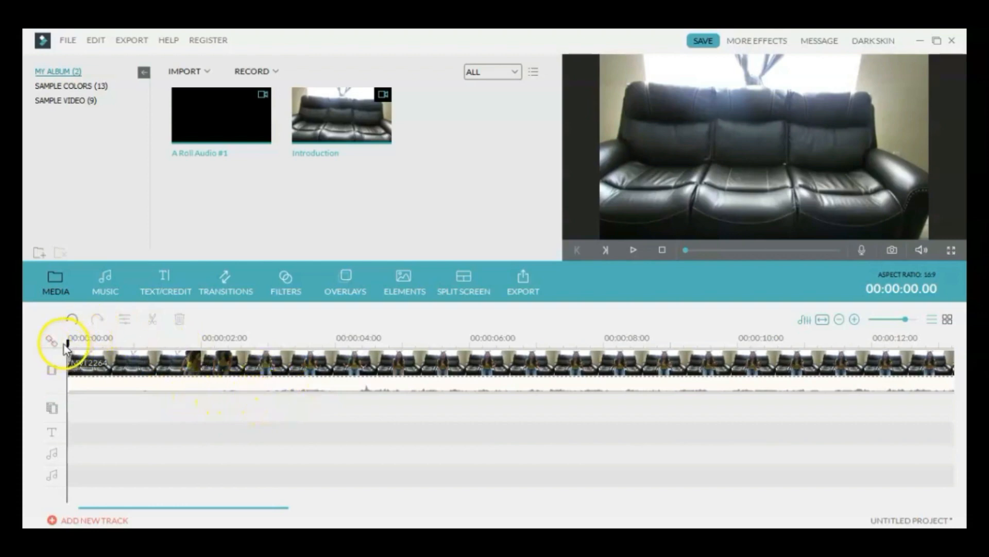
drag(70, 345, 166, 344)
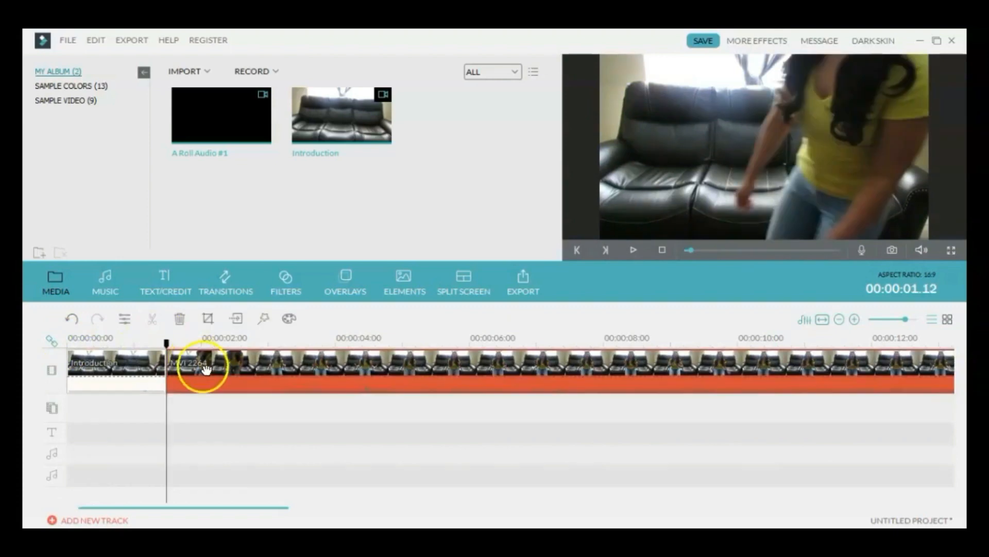
click(149, 366)
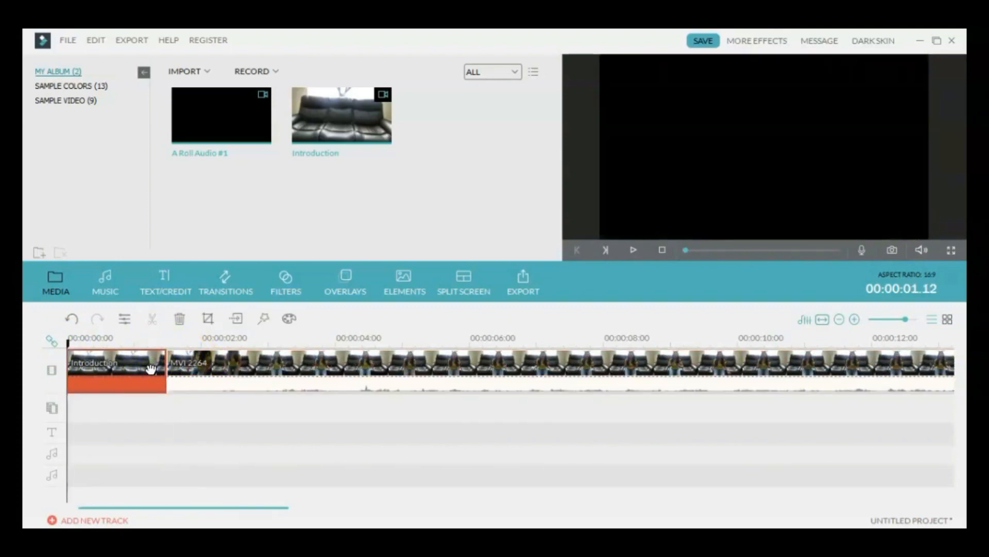
key(Delete)
Split the clip near its end at 00:00:36.11, positioning the cut frame by frame, and delete everything after it
drag(905, 320, 896, 324)
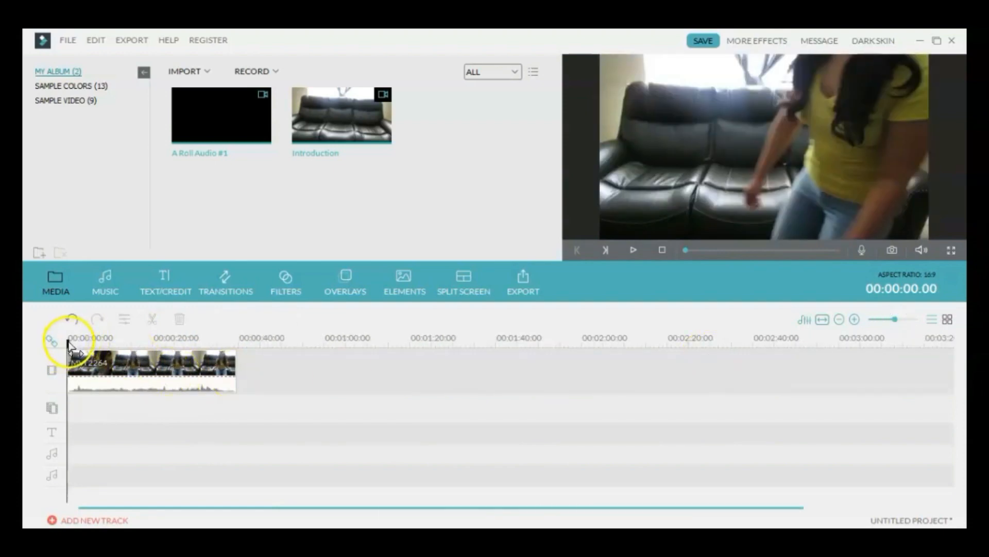
drag(67, 342, 91, 342)
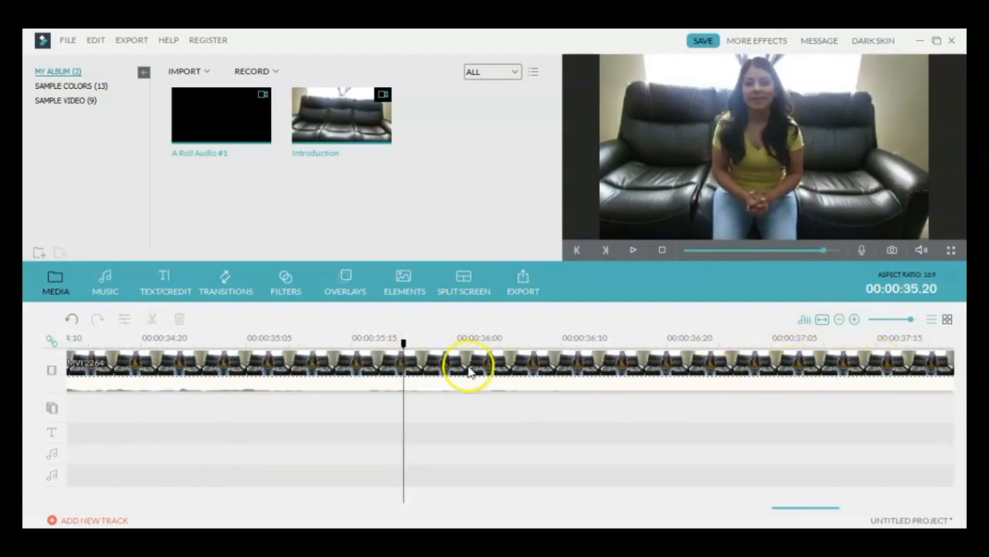
drag(403, 342, 519, 344)
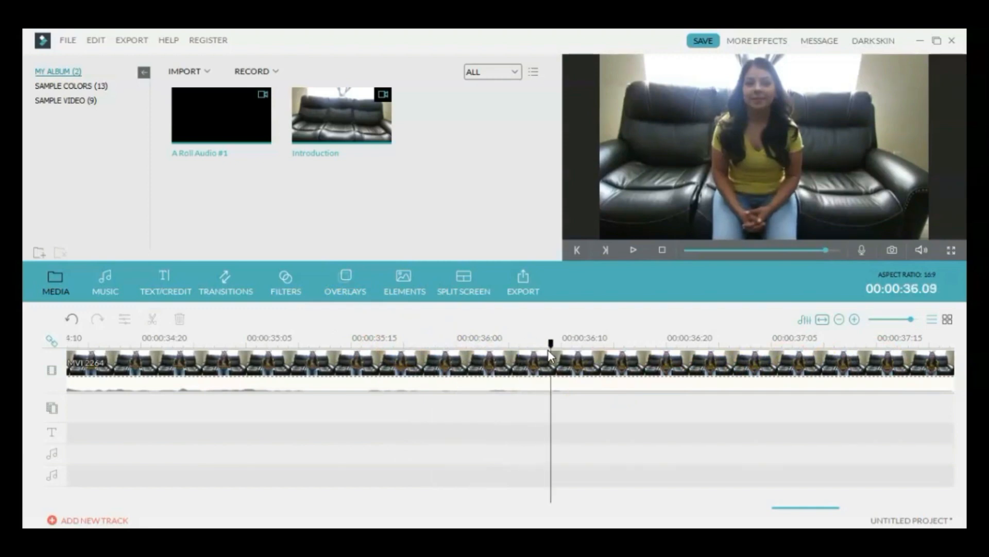
key(Right)
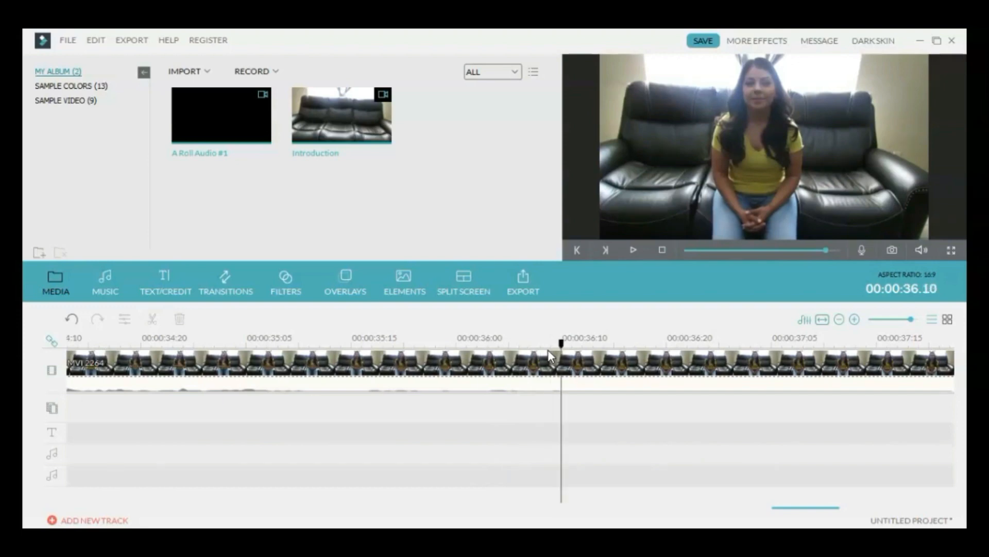
key(Right)
click(306, 381)
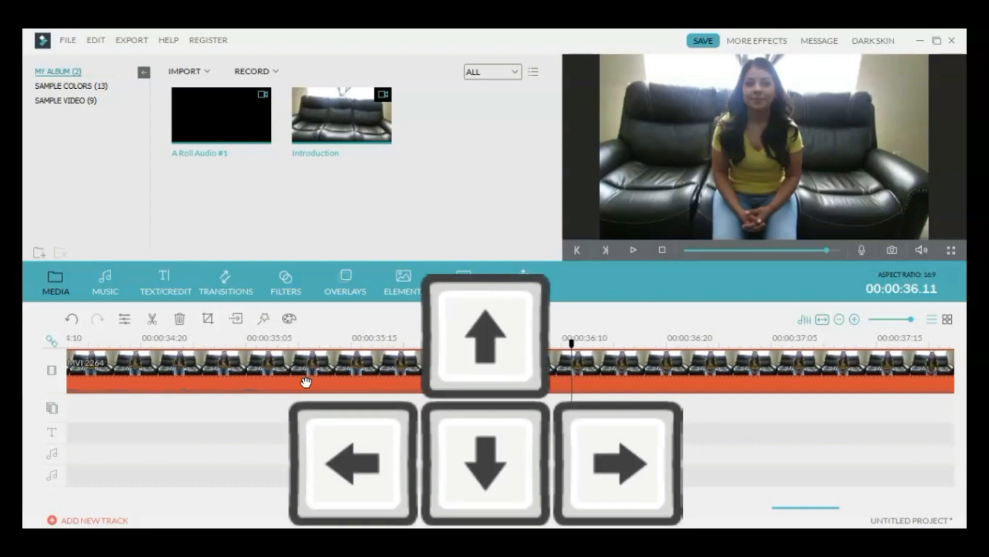
click(429, 390)
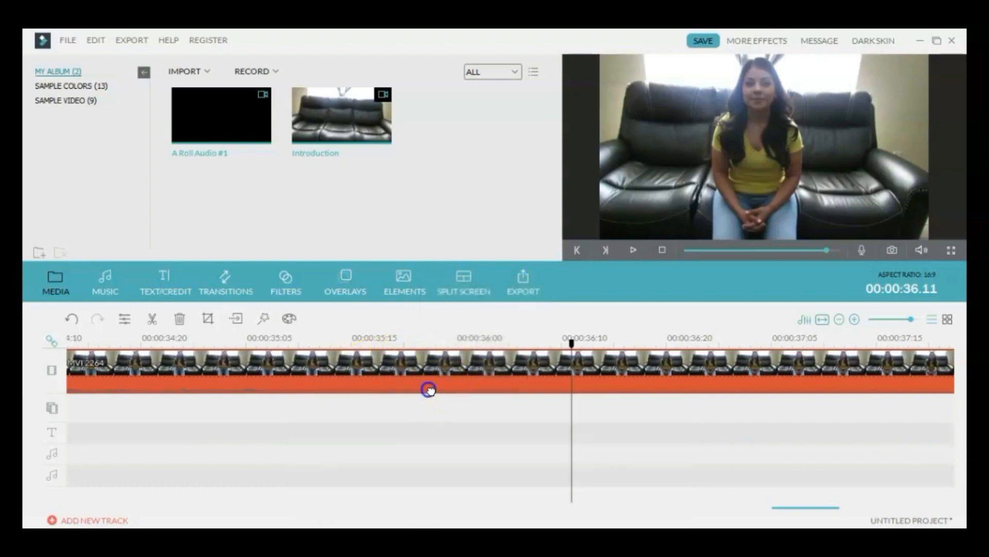
click(152, 320)
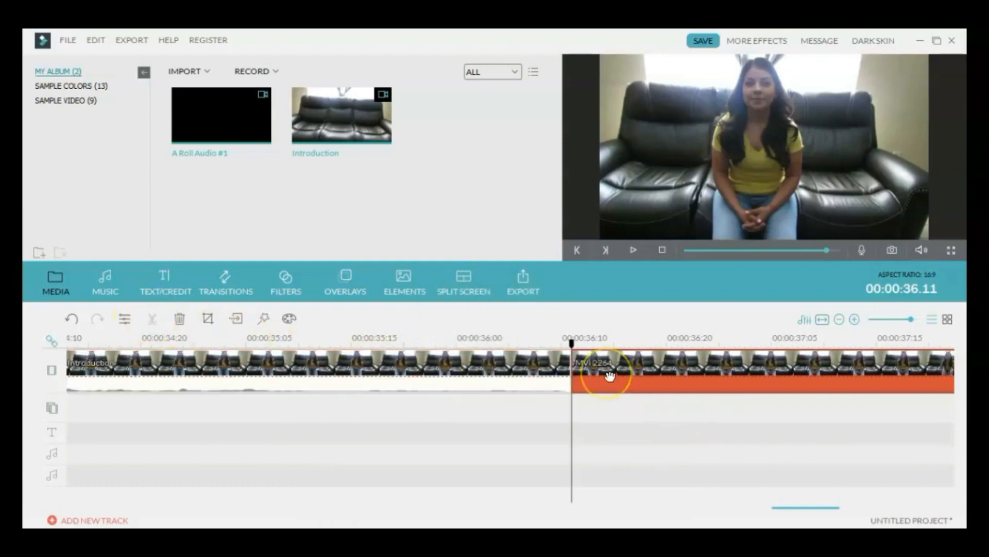
key(Delete)
Try a full clockwise turn of the Introduction clip in its video settings and view its audio settings
click(461, 379)
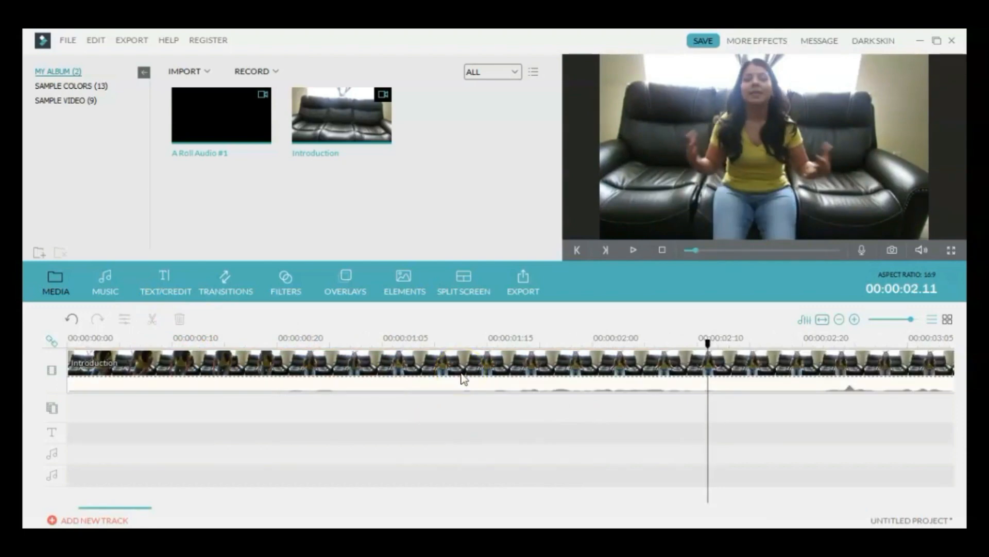
double_click(464, 378)
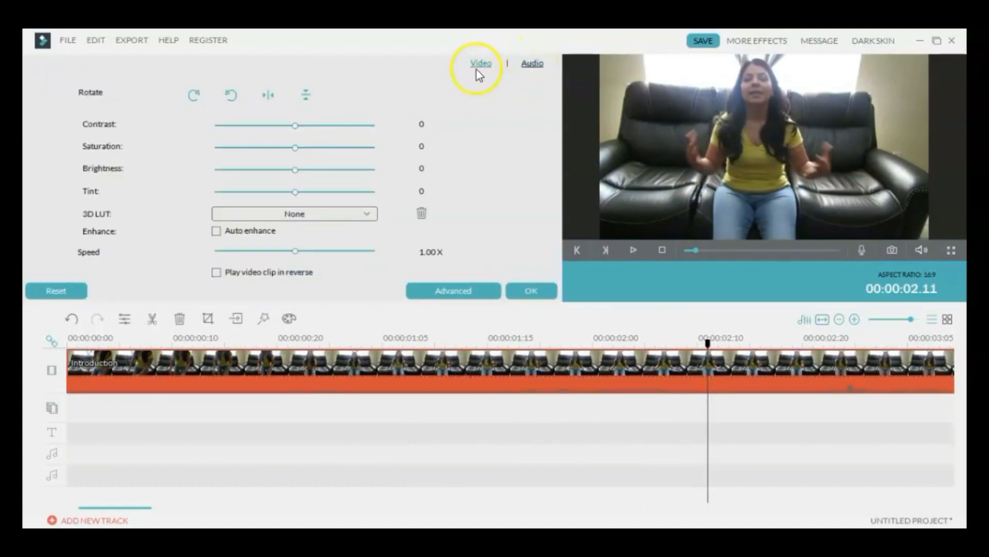
click(193, 97)
click(193, 96)
click(193, 96)
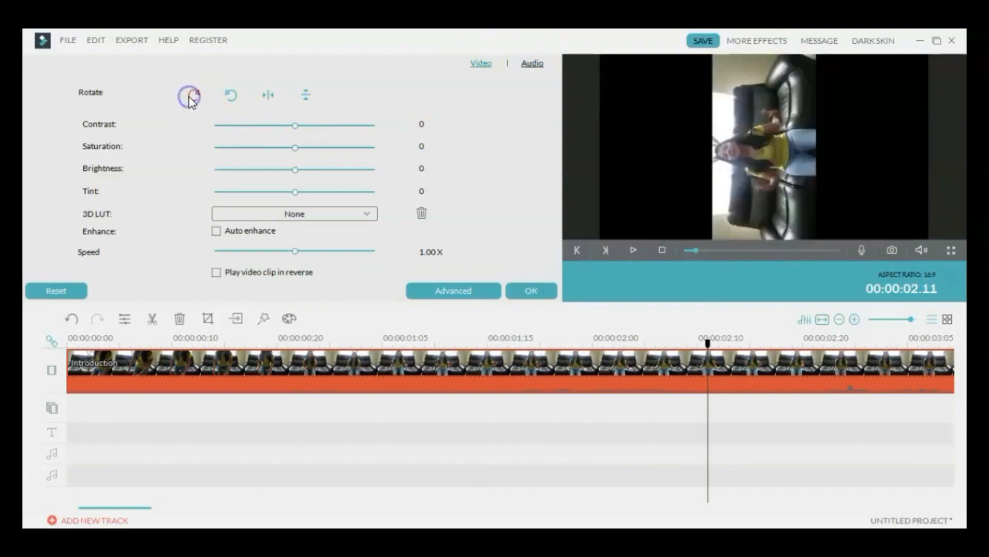
click(193, 97)
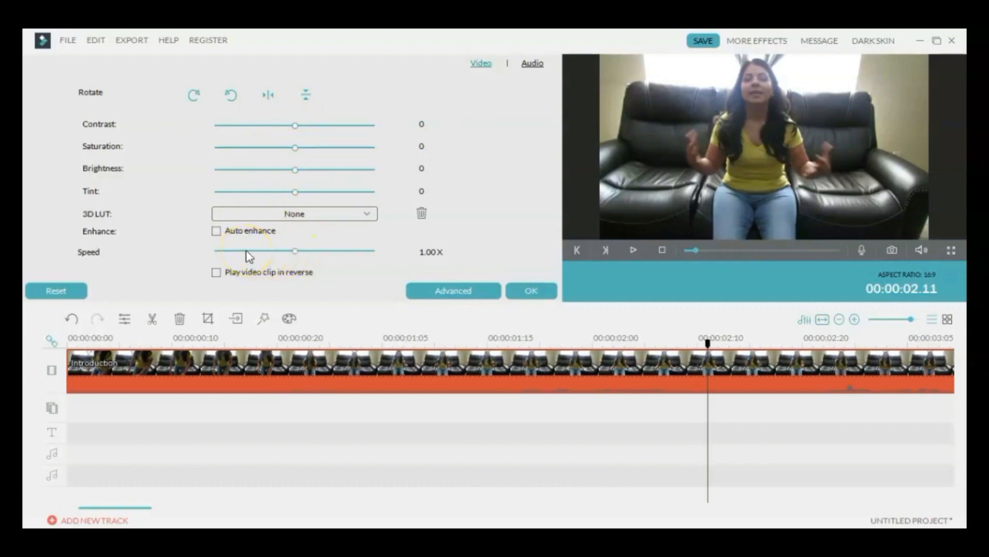
click(216, 273)
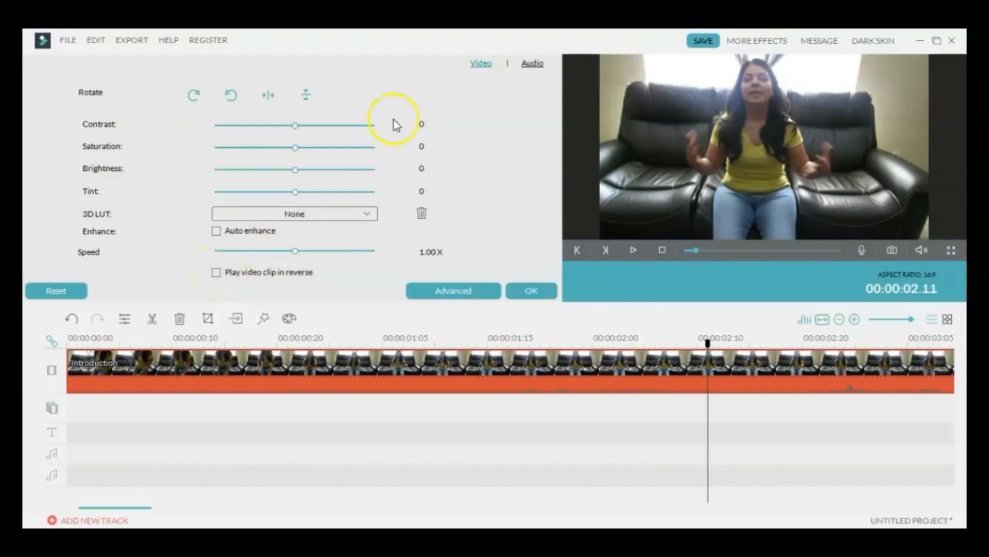
click(531, 64)
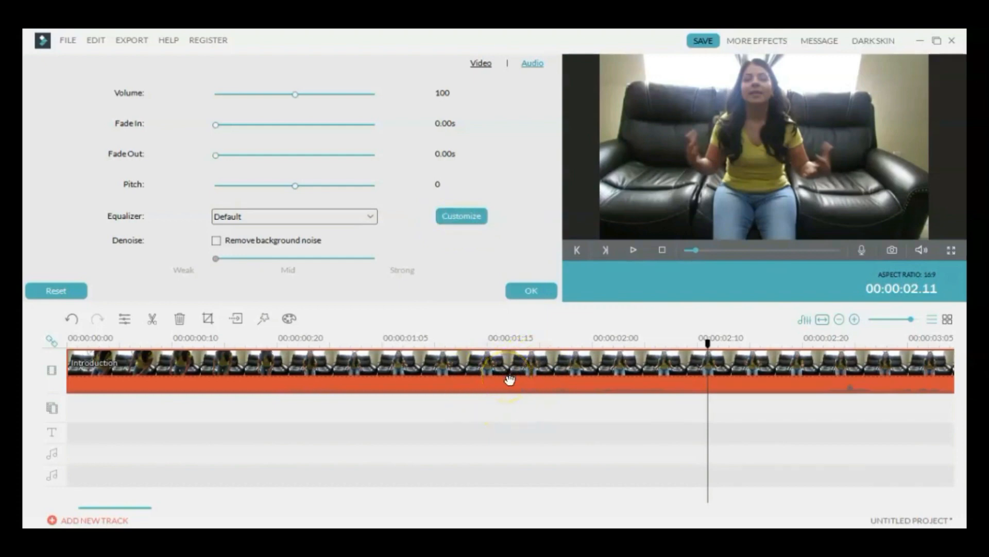
Split the Introduction clip at 00:00:25.11 and show both resulting pieces on the timeline
click(711, 256)
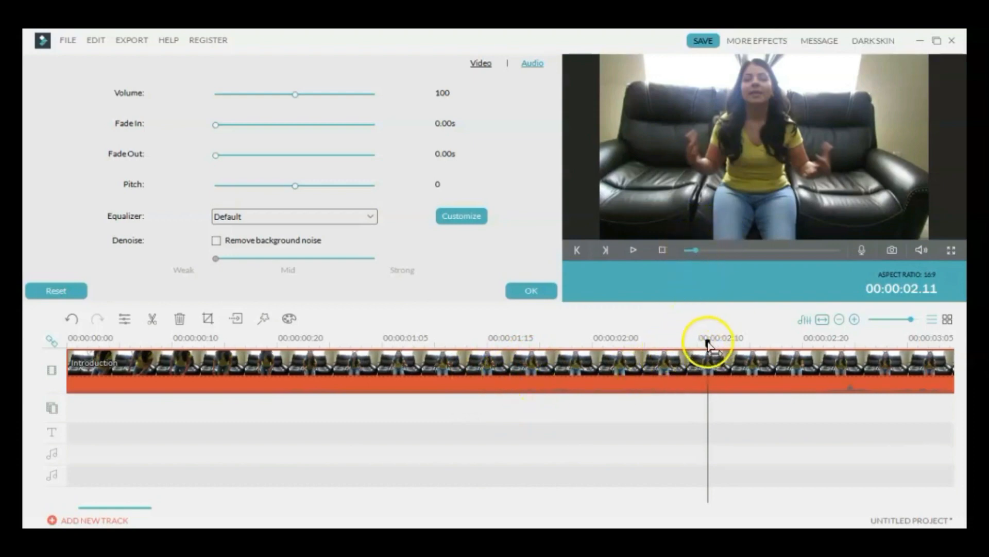
drag(707, 341, 414, 351)
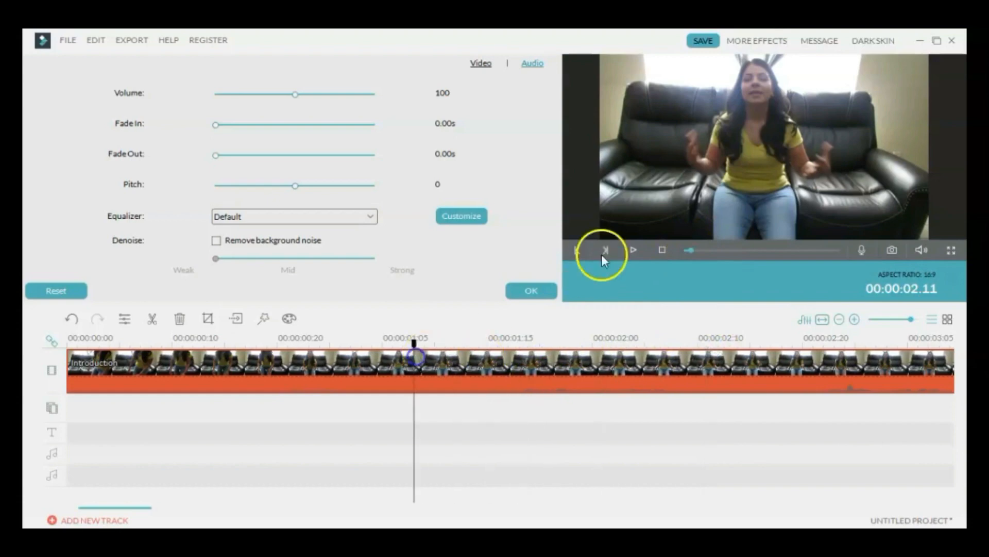
drag(689, 249, 675, 248)
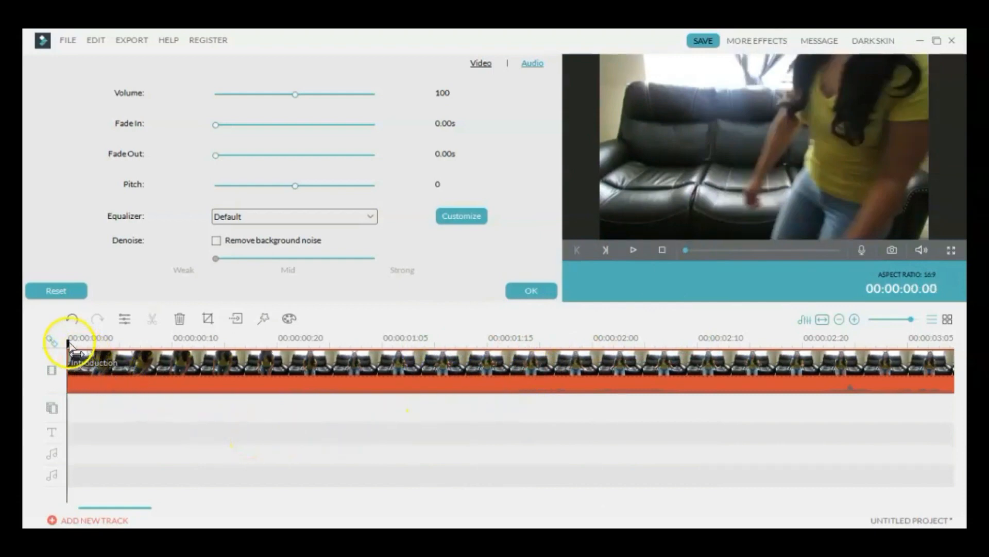
drag(72, 342, 884, 342)
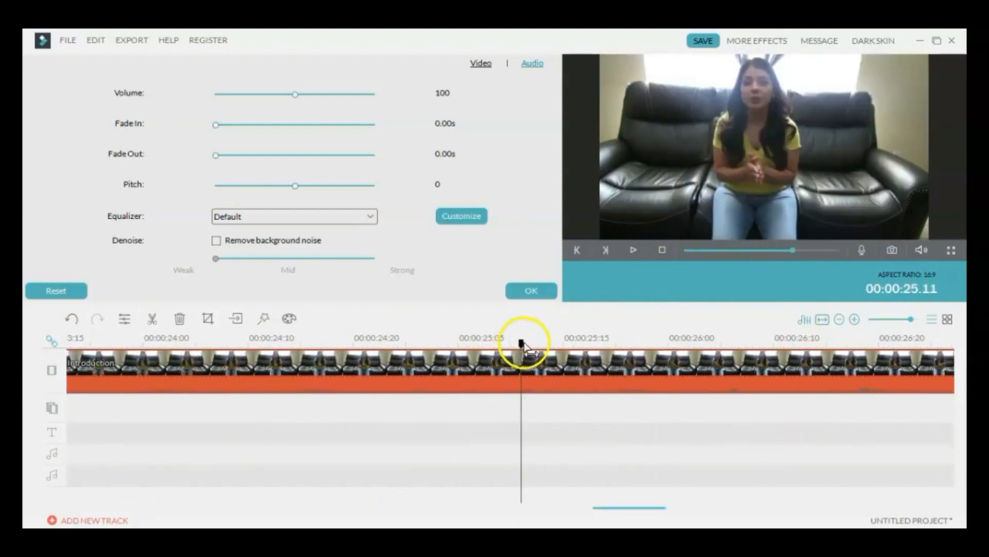
click(152, 319)
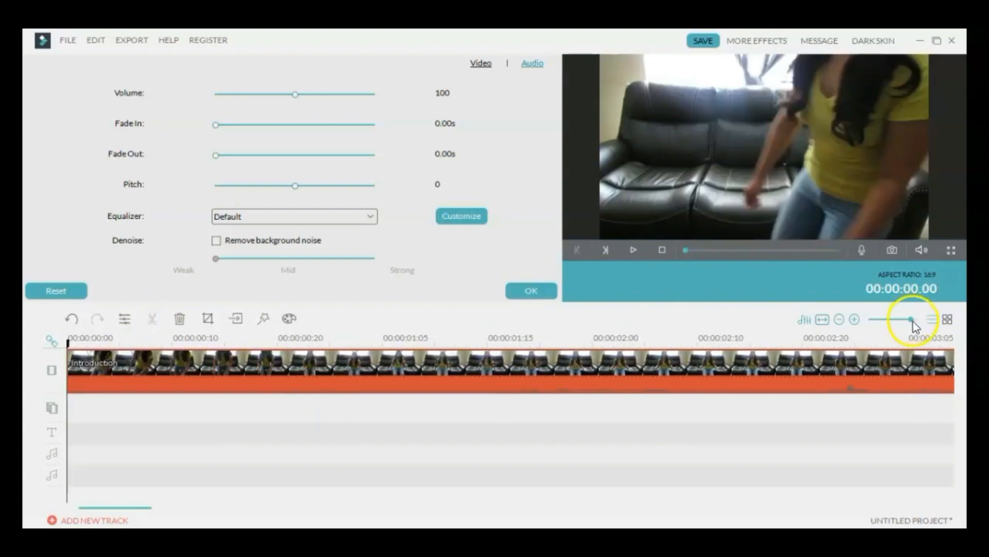
drag(913, 325, 896, 325)
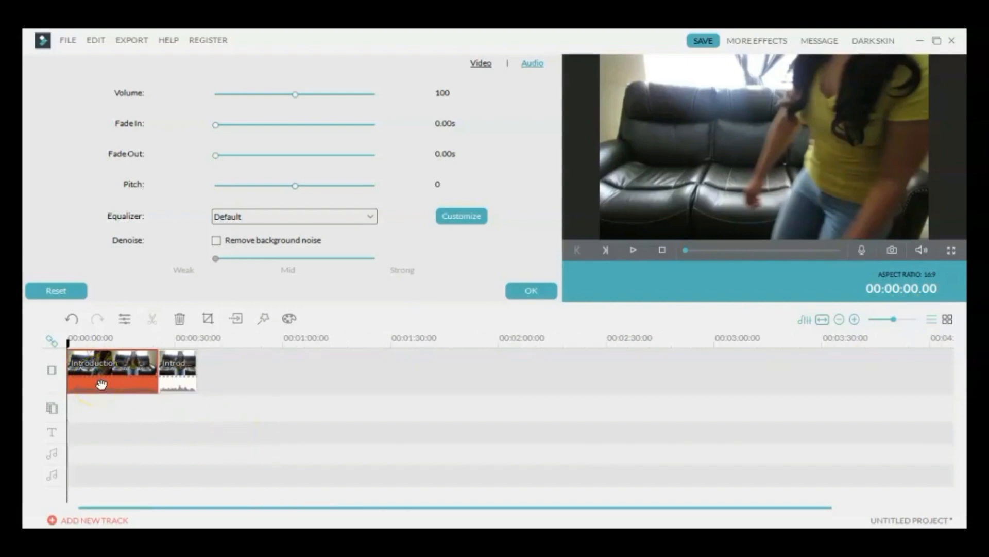
Crop the first Introduction clip to about 965 × 543 at 16:9, framed around the seated woman, and play the timeline
click(208, 325)
click(197, 384)
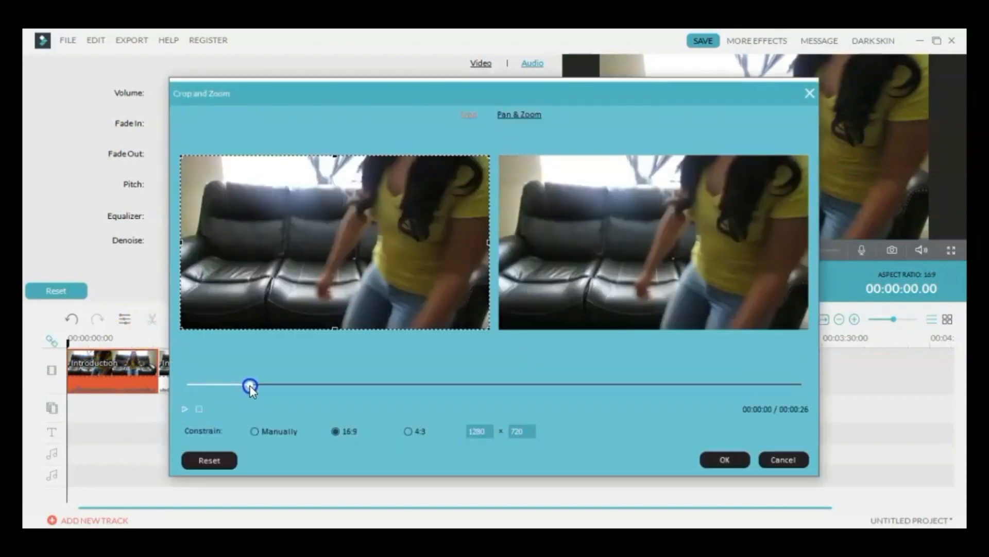
drag(250, 385, 252, 388)
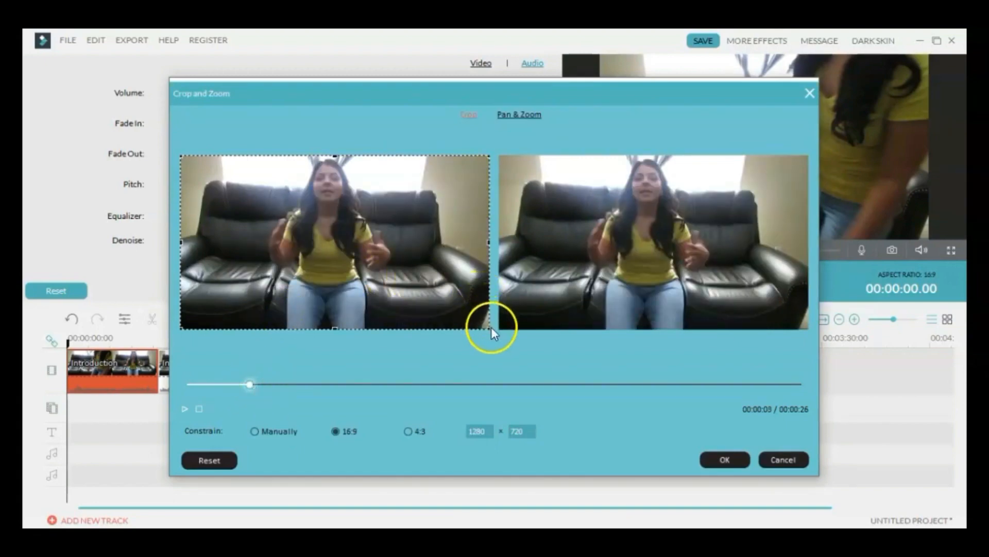
drag(487, 328, 449, 283)
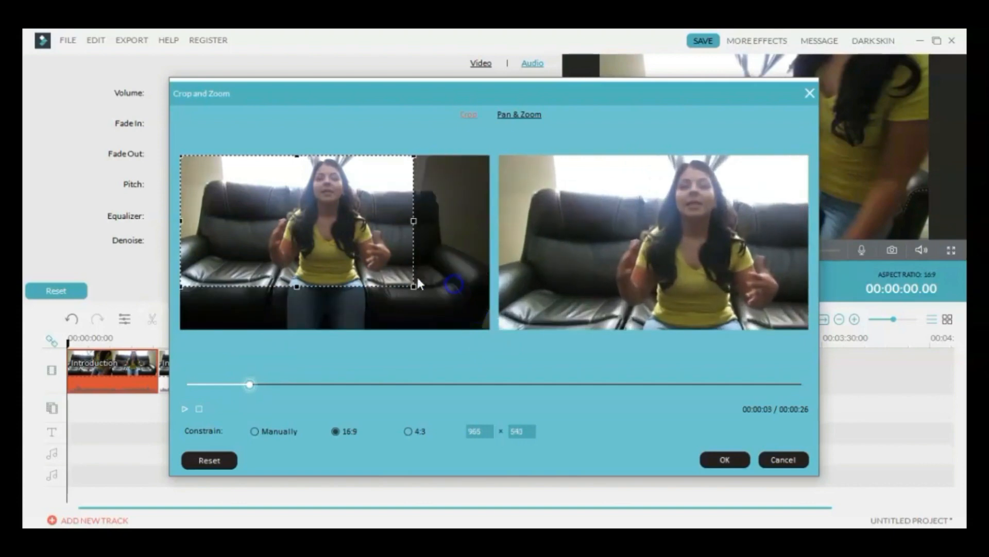
drag(309, 265, 346, 269)
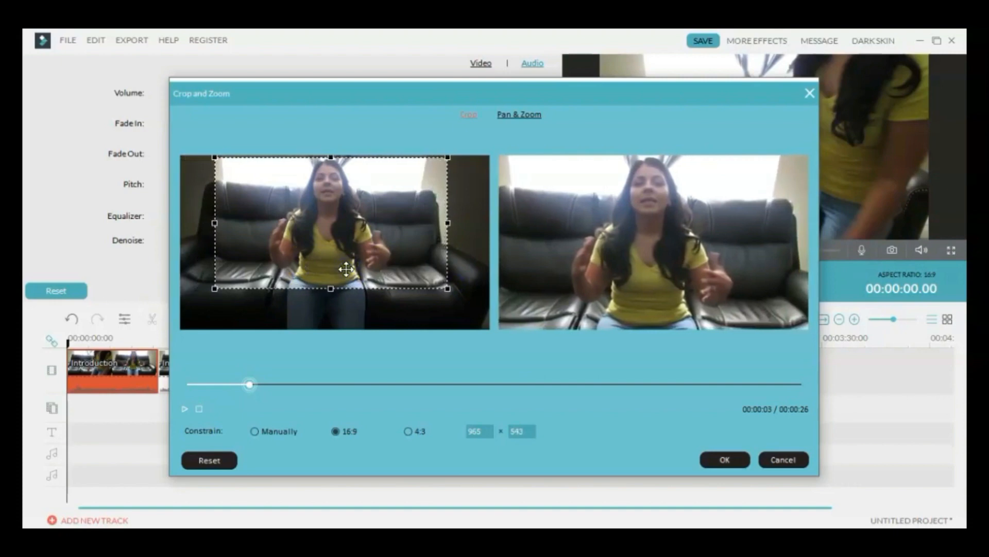
click(724, 459)
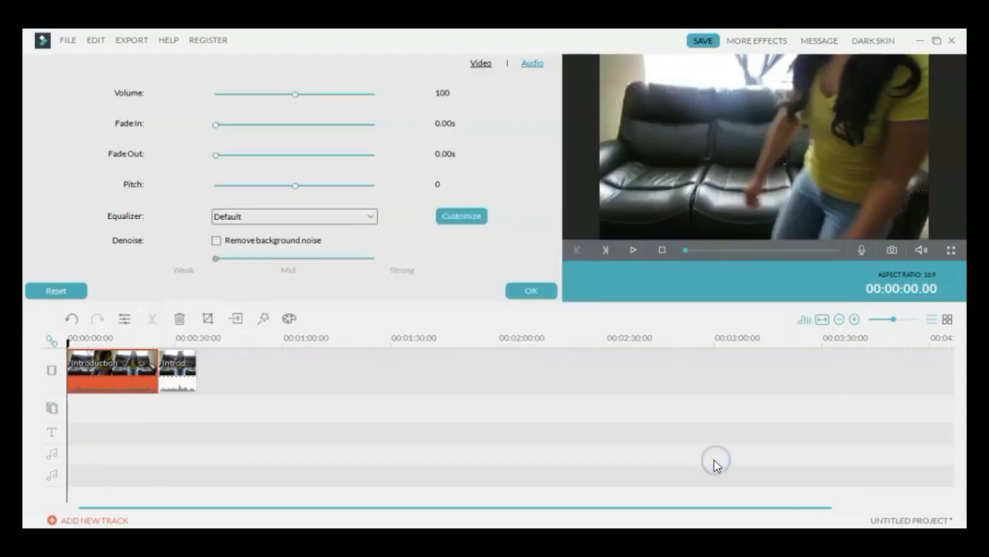
click(552, 464)
click(633, 250)
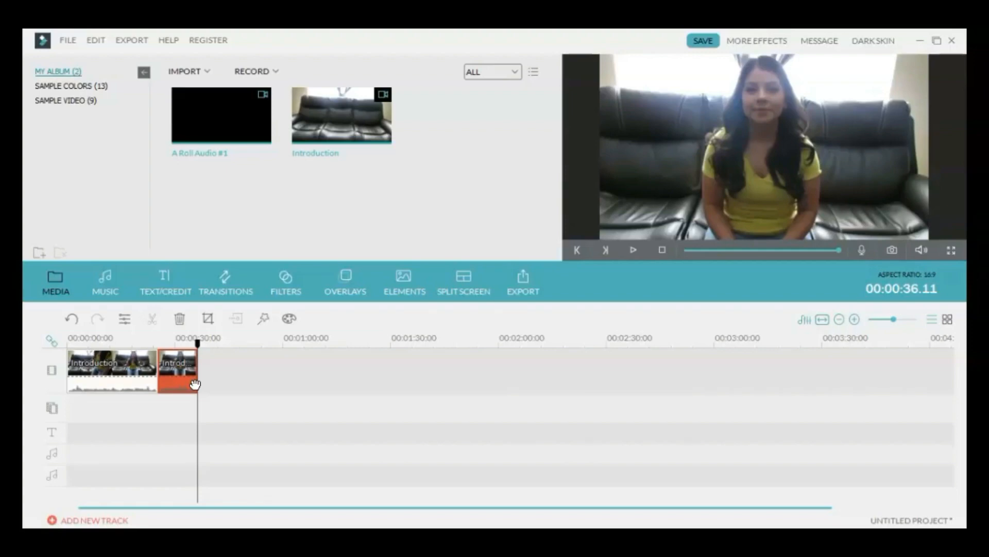
Add the Modern 3 opener title to the text track at 00:00:36.11, directly after the last clip
click(165, 276)
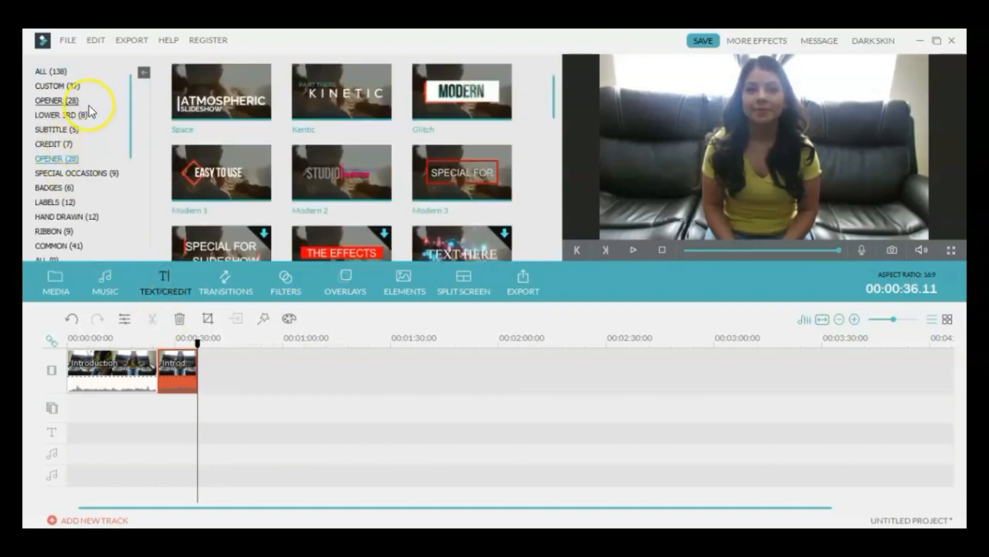
drag(132, 131, 128, 181)
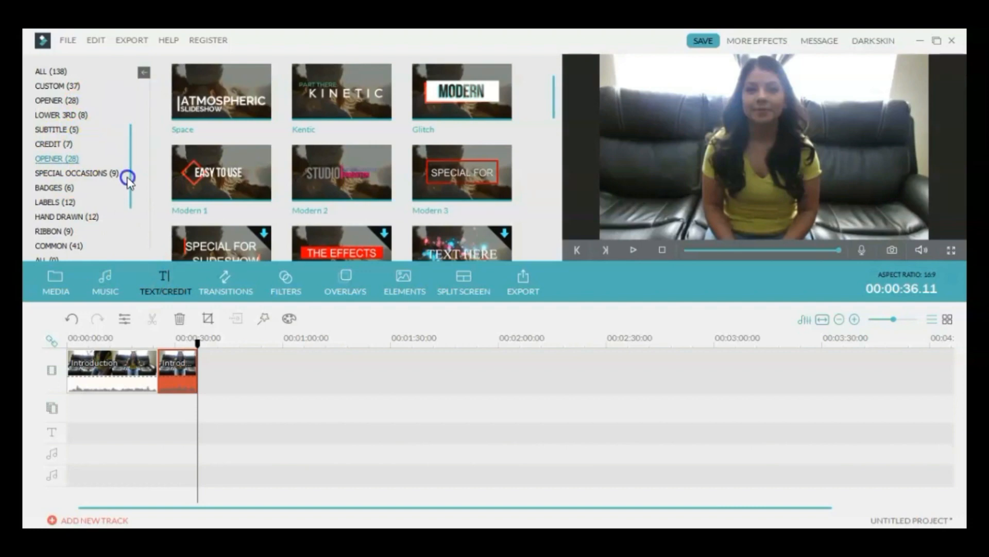
drag(128, 179, 131, 140)
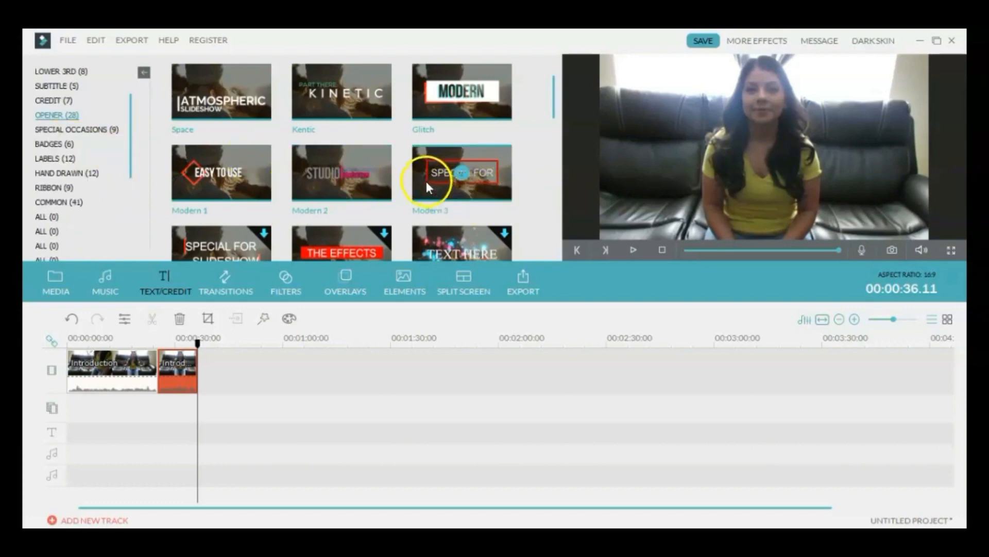
click(460, 178)
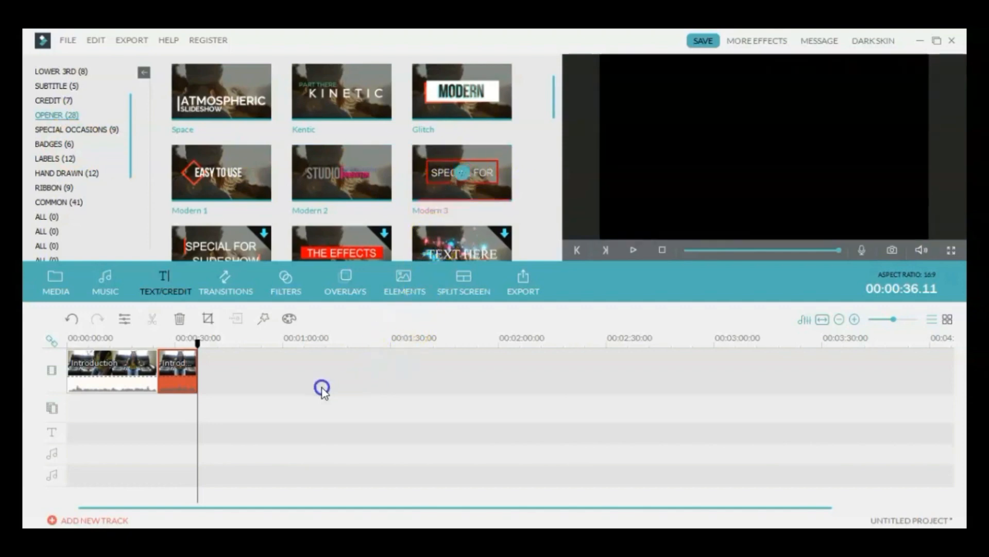
click(207, 433)
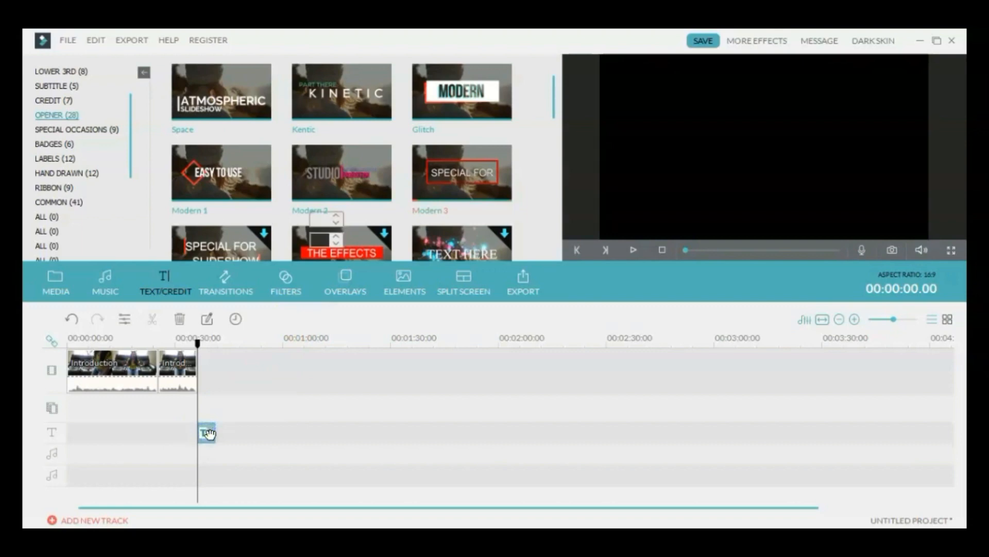
Open the Modern 3 title in the advanced text editor with its customization settings shown
double_click(209, 434)
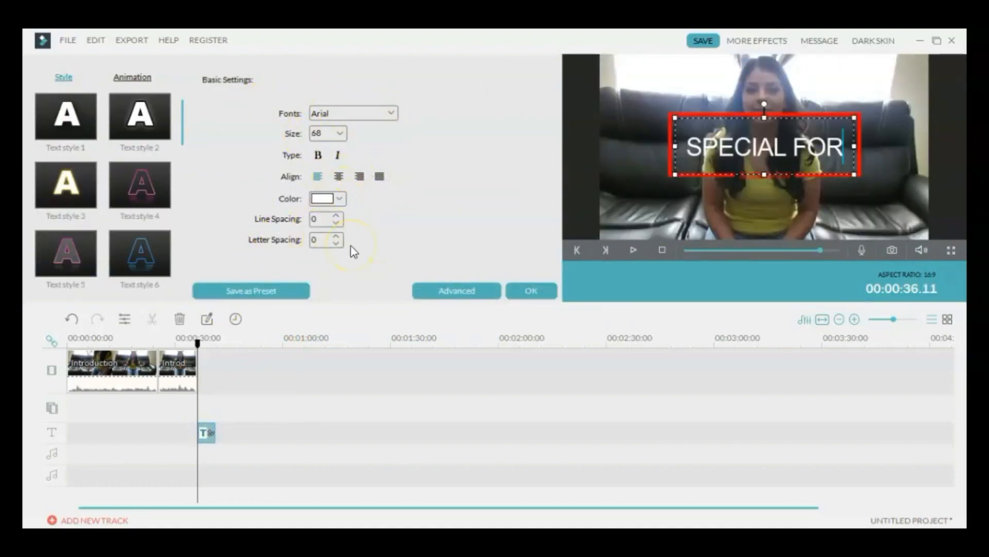
click(425, 292)
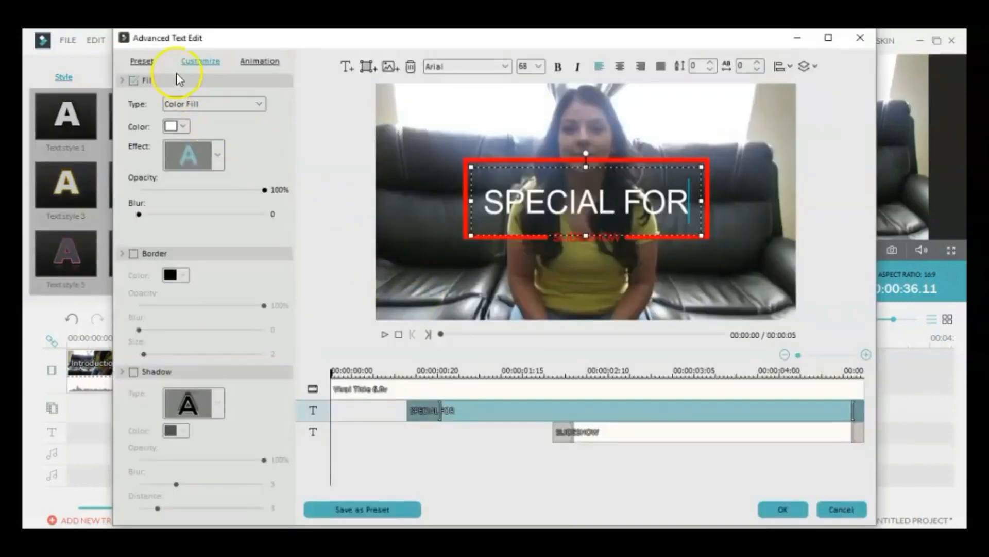
click(205, 62)
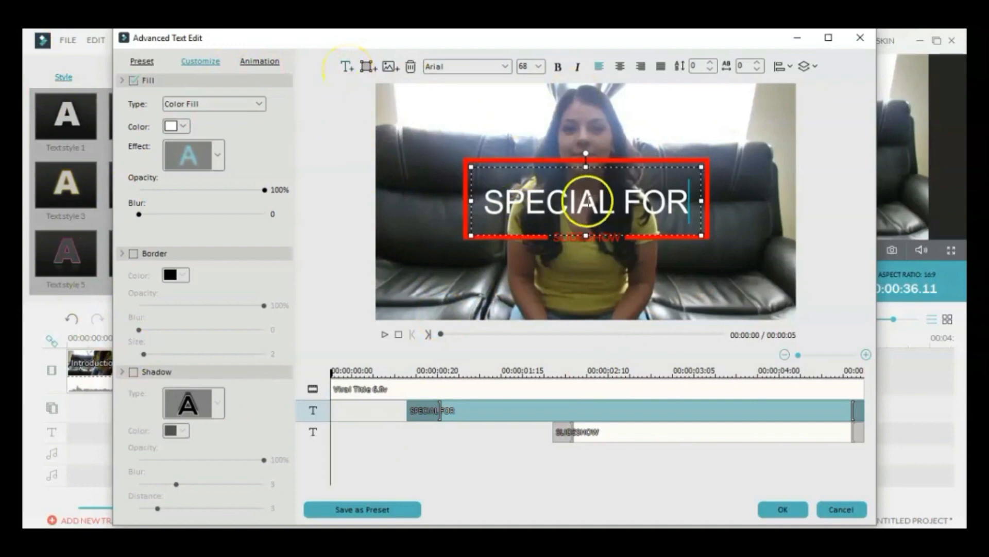
Try adding two extra text boxes to the title and delete both of them
click(345, 67)
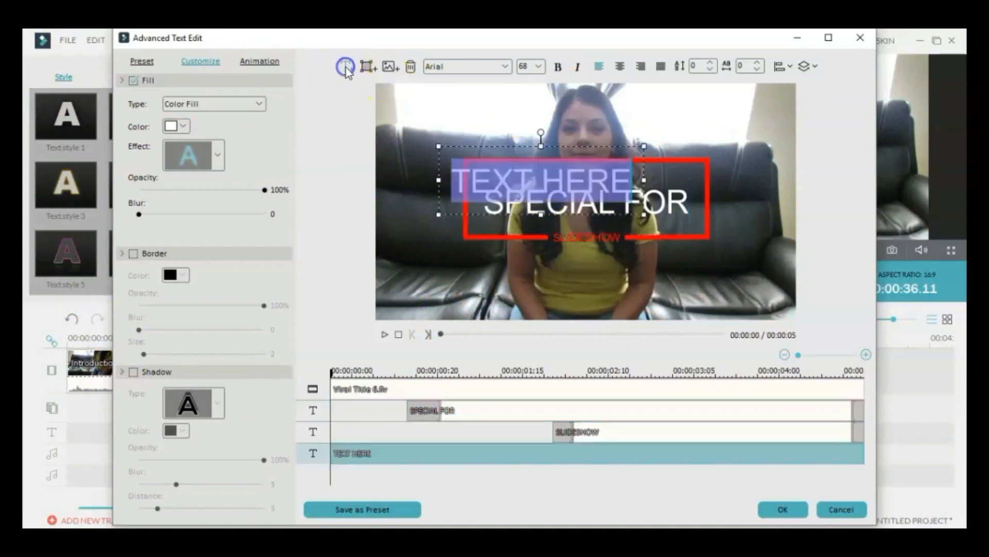
click(345, 67)
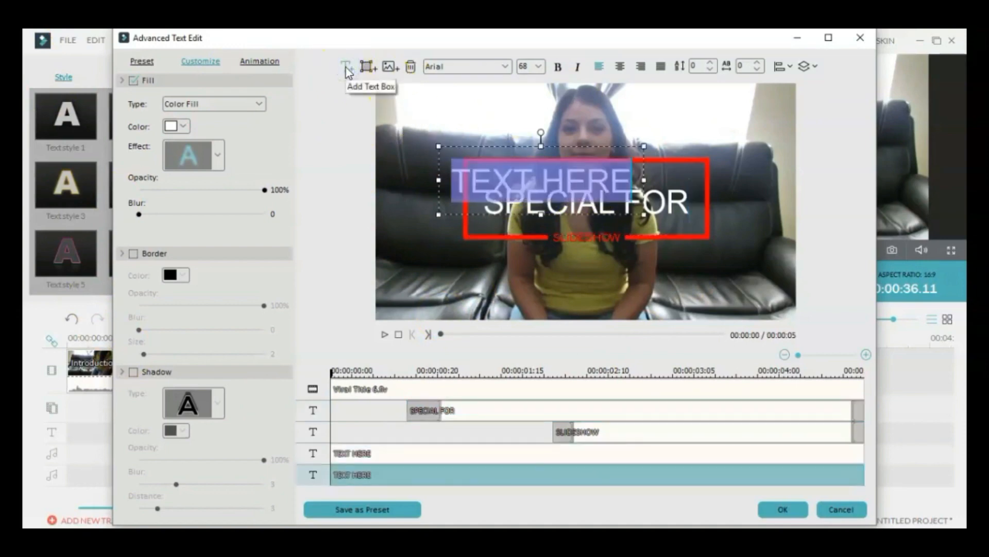
key(Delete)
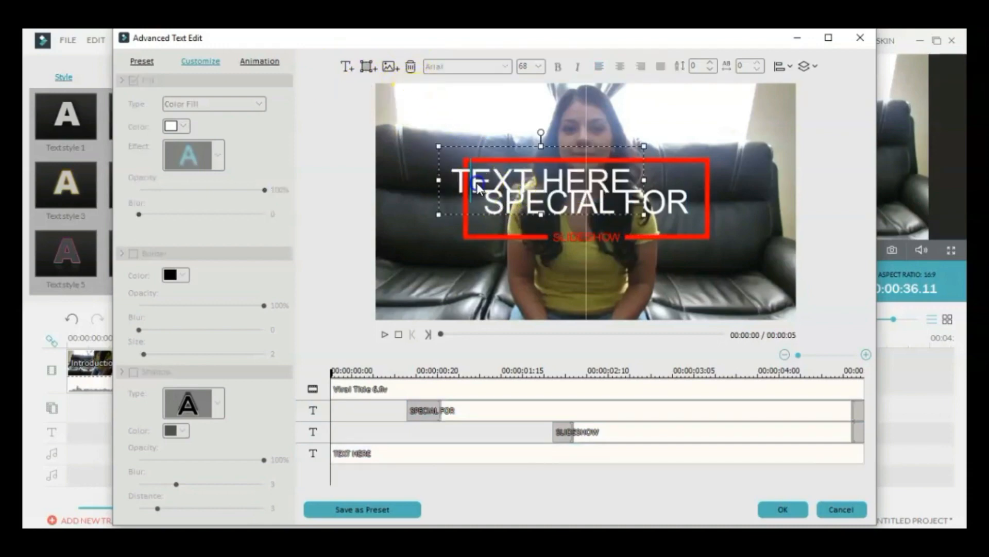
click(442, 164)
click(409, 67)
Try adding a circle shape to the title and delete it
click(368, 67)
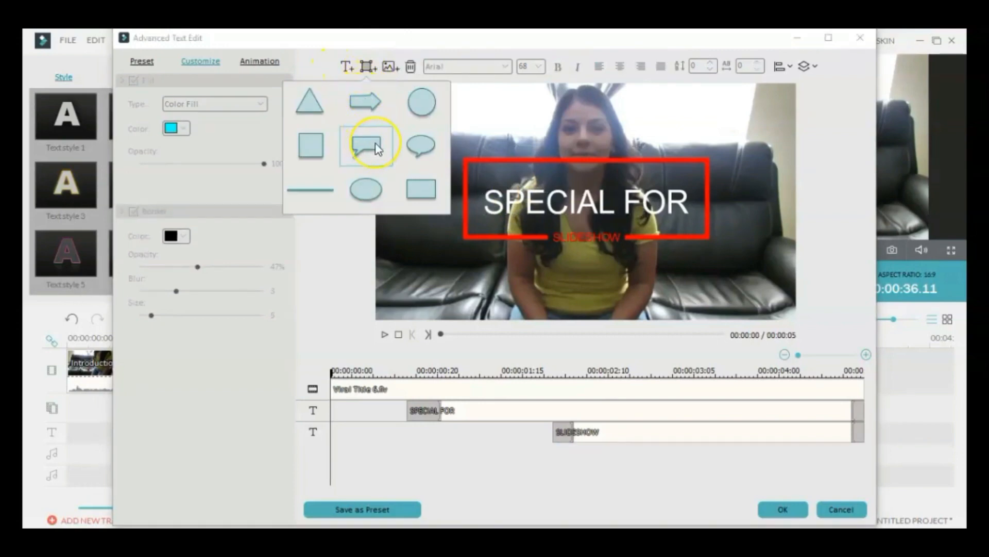
click(424, 106)
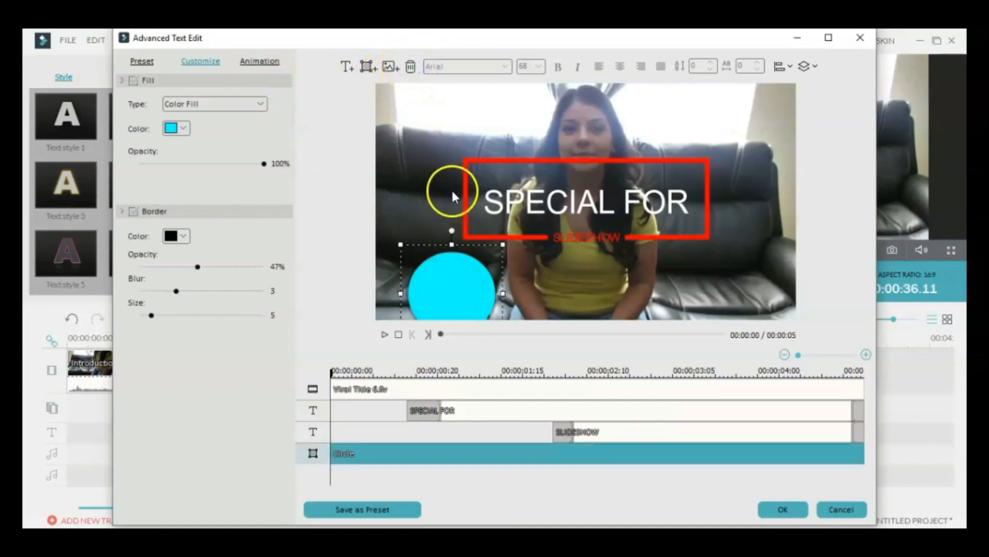
click(410, 66)
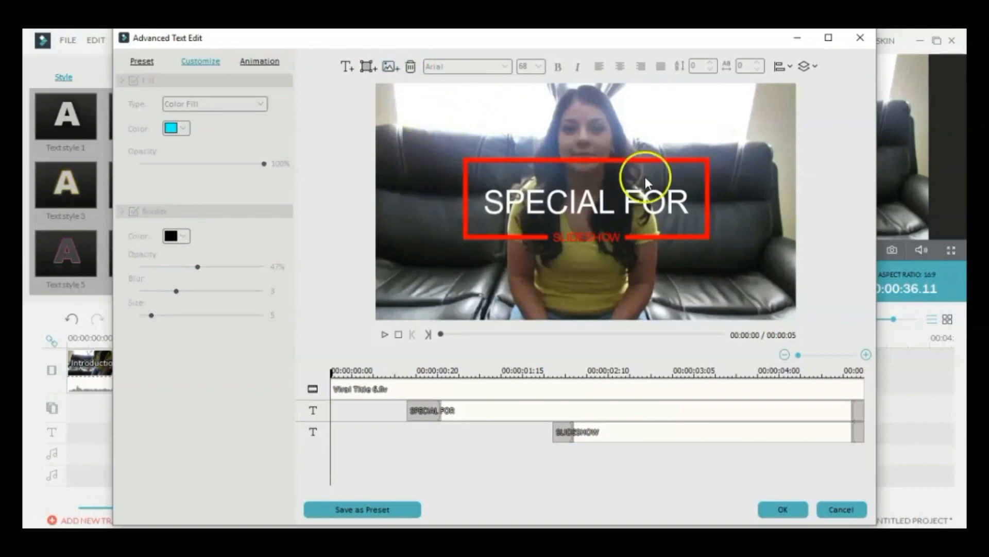
Insert the image "open white journal" from the Journals folder in Stock Photos into the title
click(390, 66)
click(390, 66)
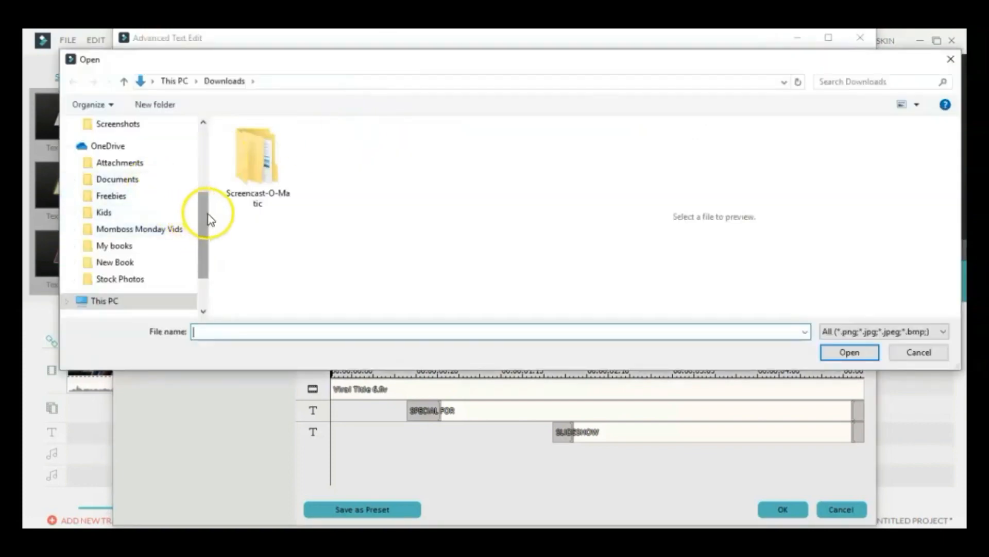
click(72, 278)
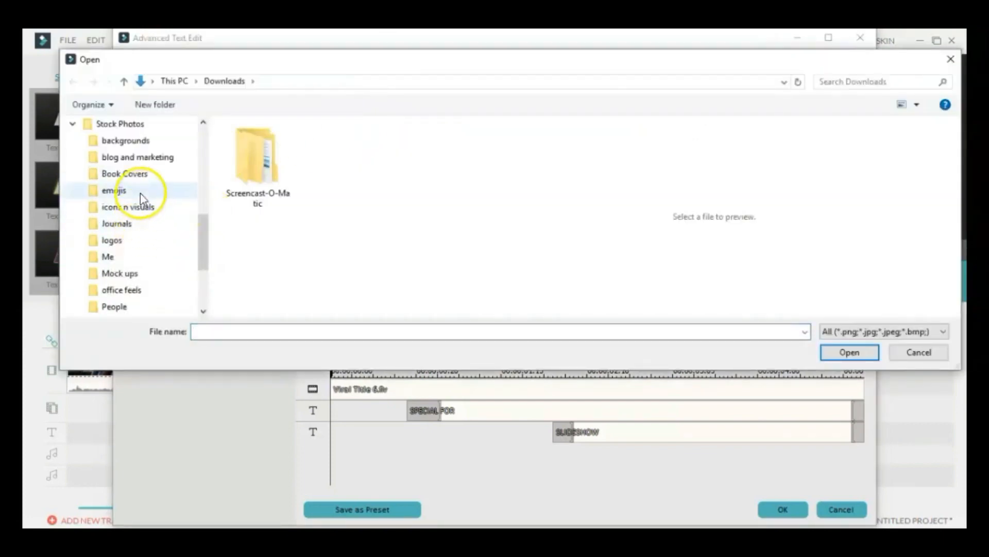
click(137, 224)
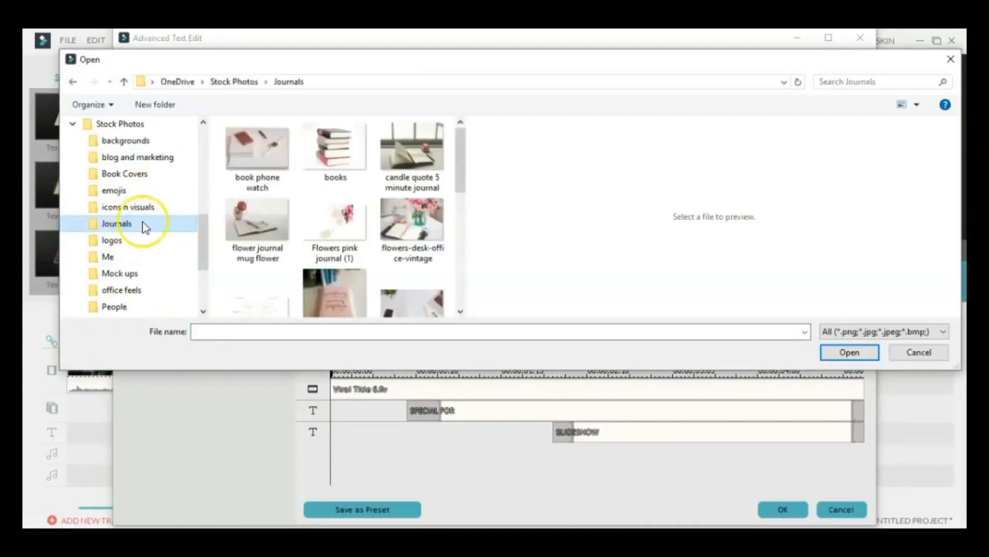
drag(456, 140, 457, 161)
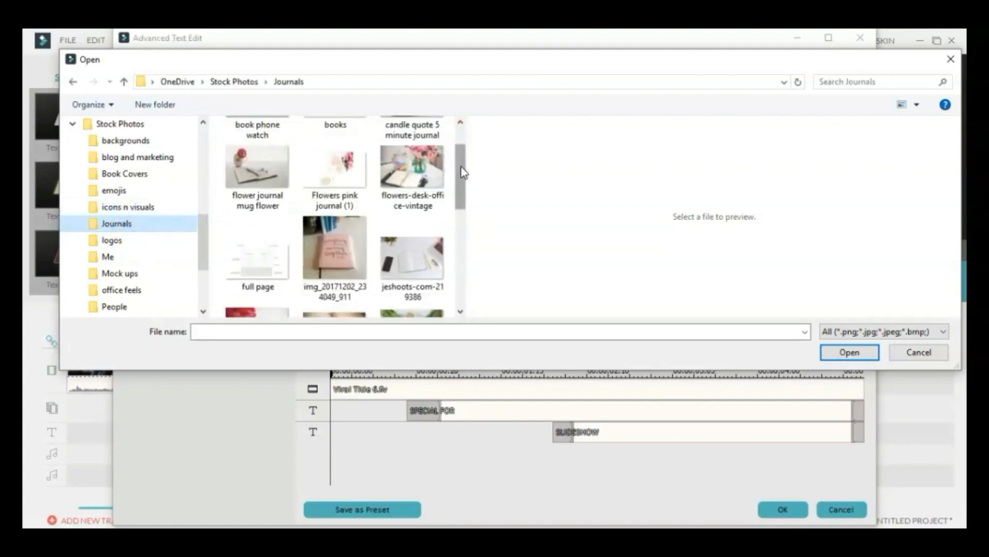
drag(455, 173, 456, 236)
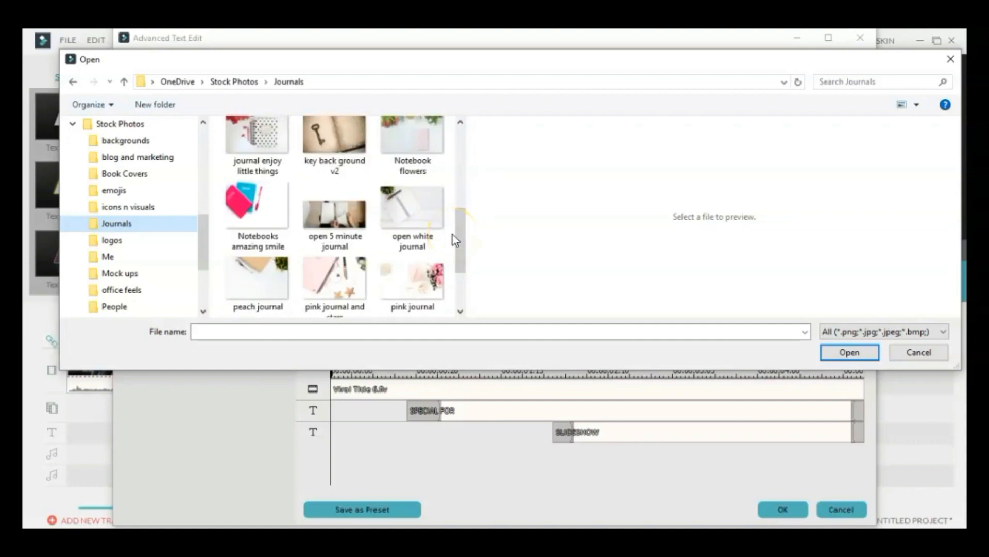
click(456, 225)
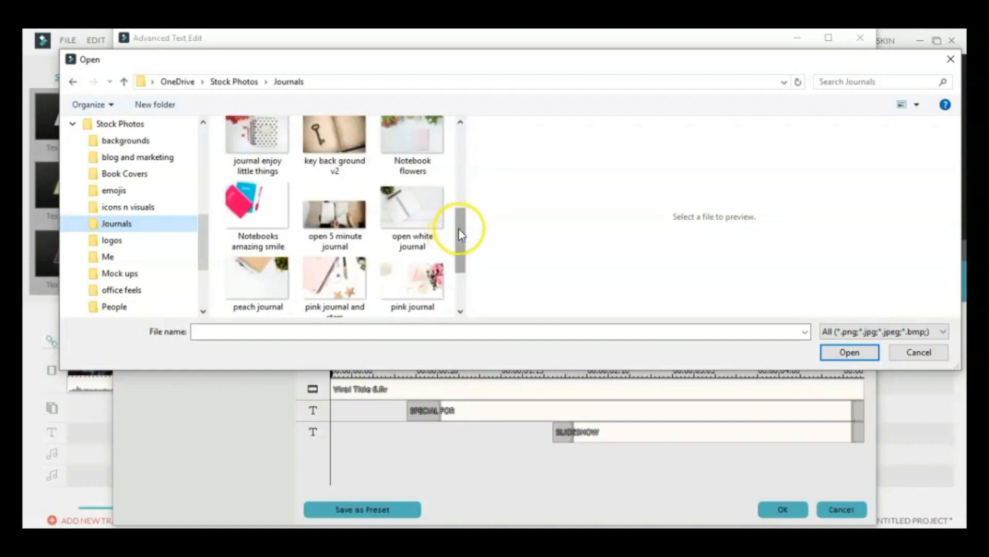
drag(457, 225, 462, 244)
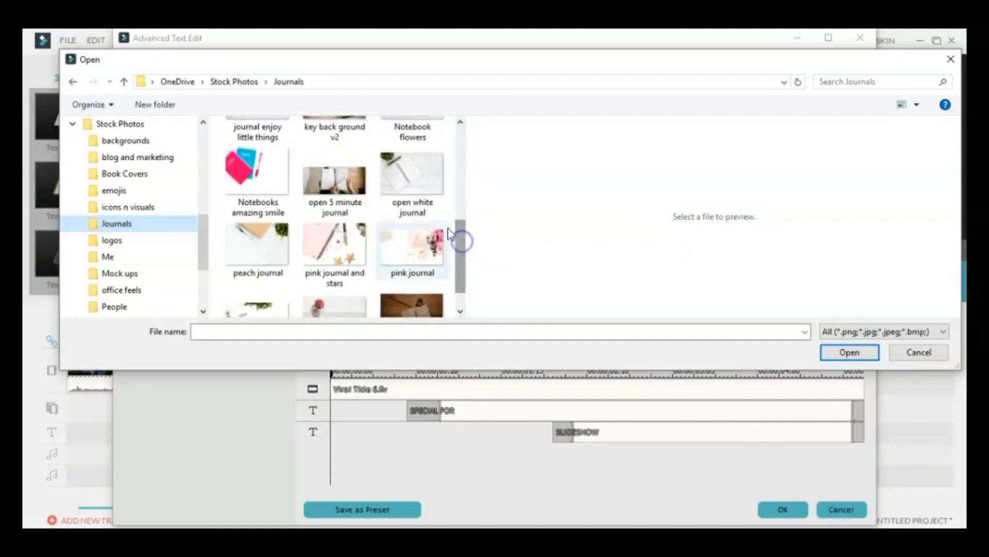
click(416, 183)
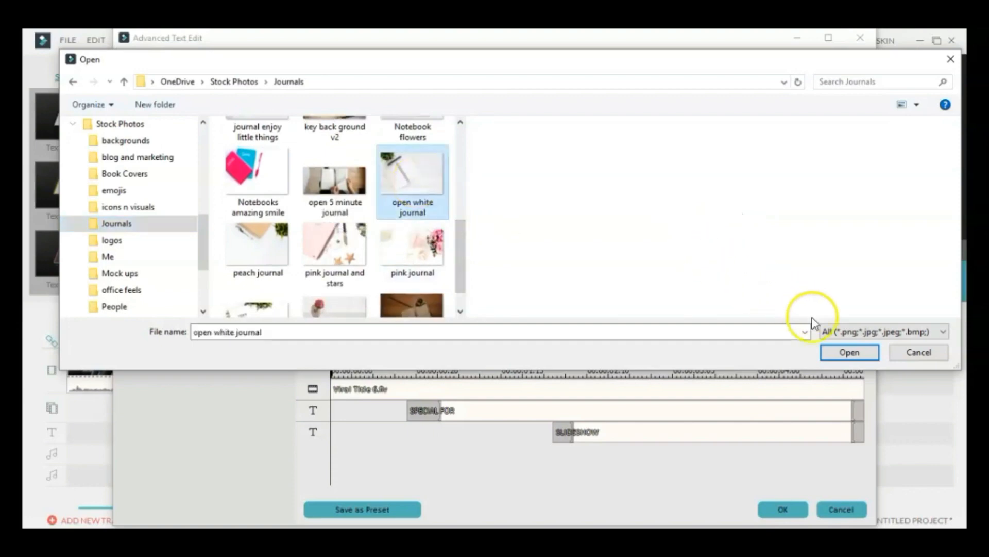
click(840, 354)
Enlarge and reposition the journal image so it covers the whole title frame
mouse_move(416, 262)
mouse_down()
mouse_move(399, 277)
mouse_move(416, 276)
mouse_up()
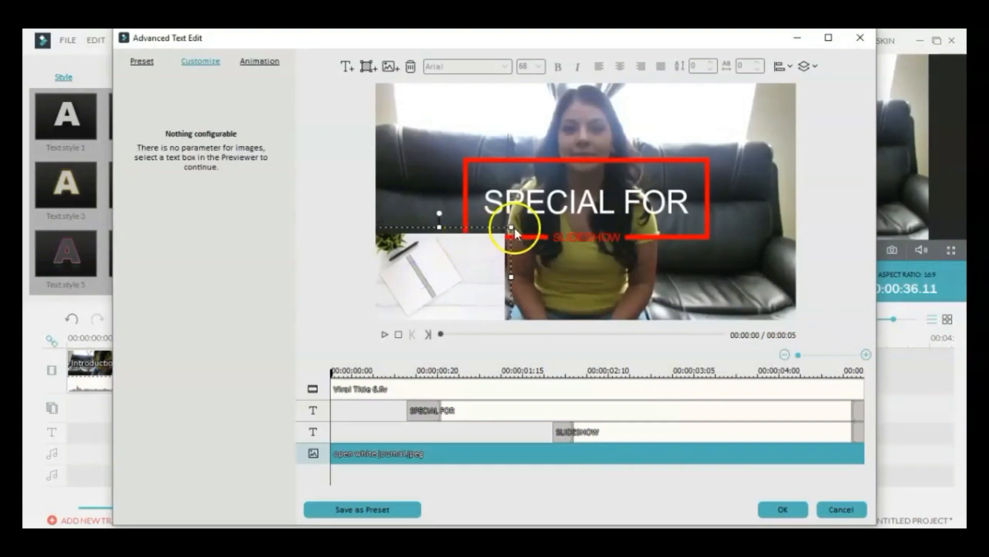
drag(511, 226, 742, 101)
drag(522, 188, 582, 186)
drag(432, 201, 367, 199)
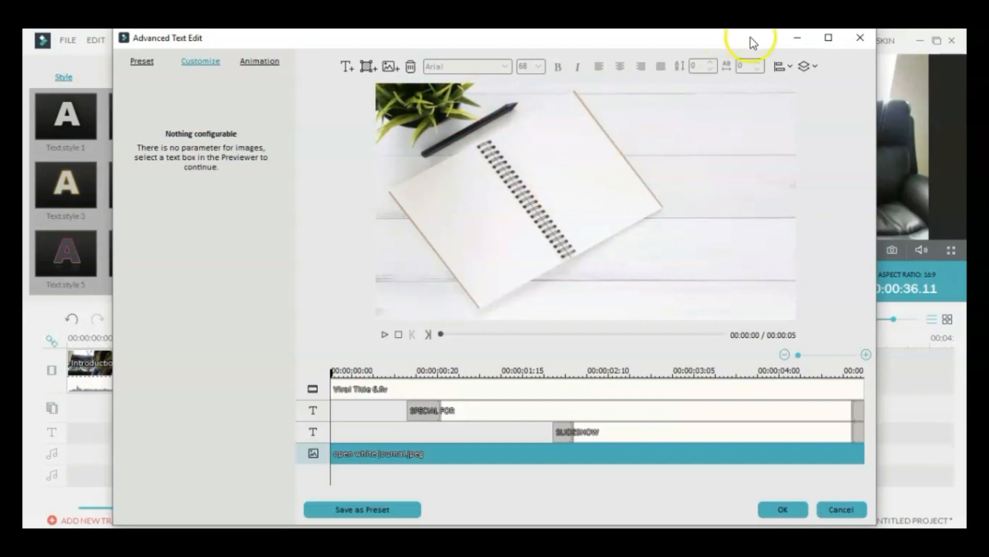
Move the journal image back one layer and send it to the back, behind the red frame and both texts
click(809, 67)
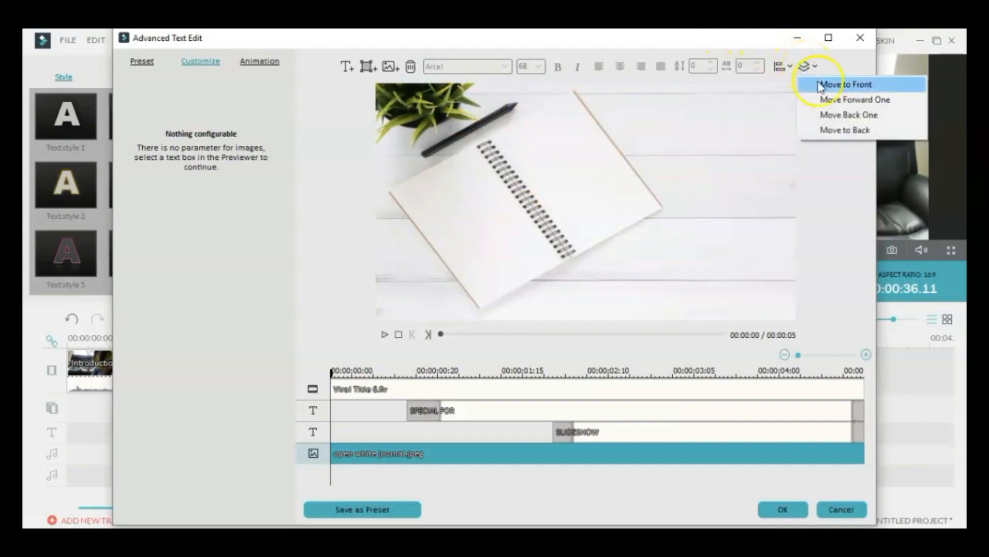
click(824, 114)
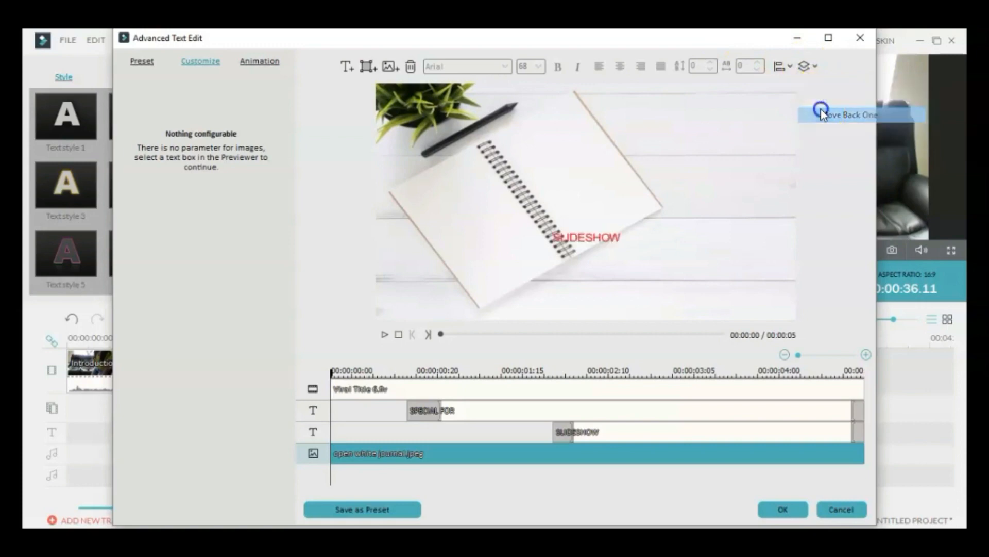
click(804, 72)
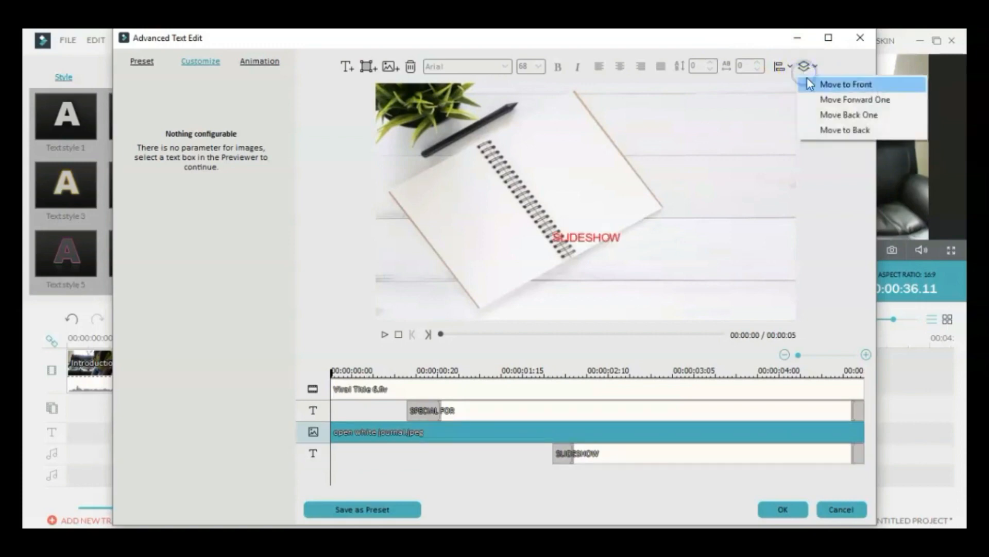
click(824, 129)
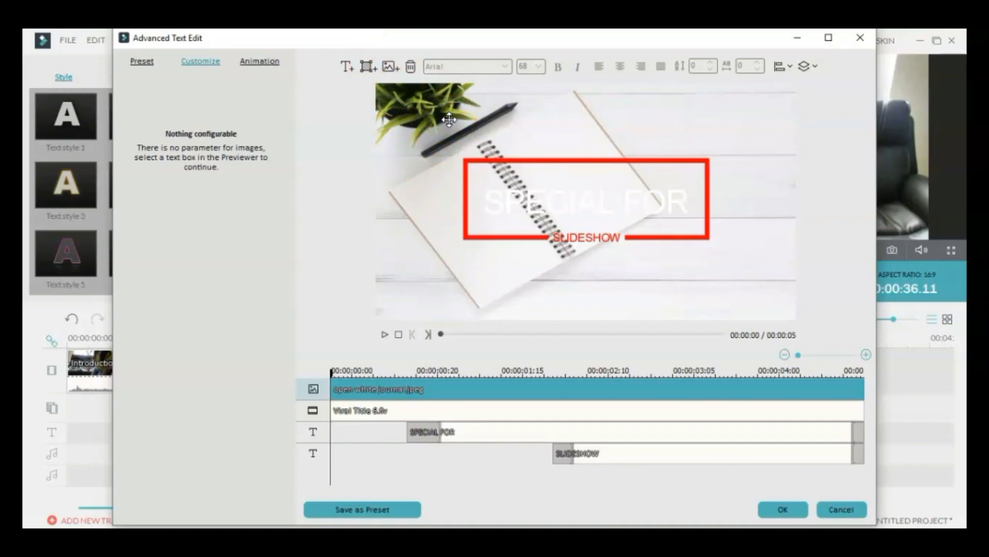
Add a square shape to the title and stretch it until it covers the whole frame
click(368, 69)
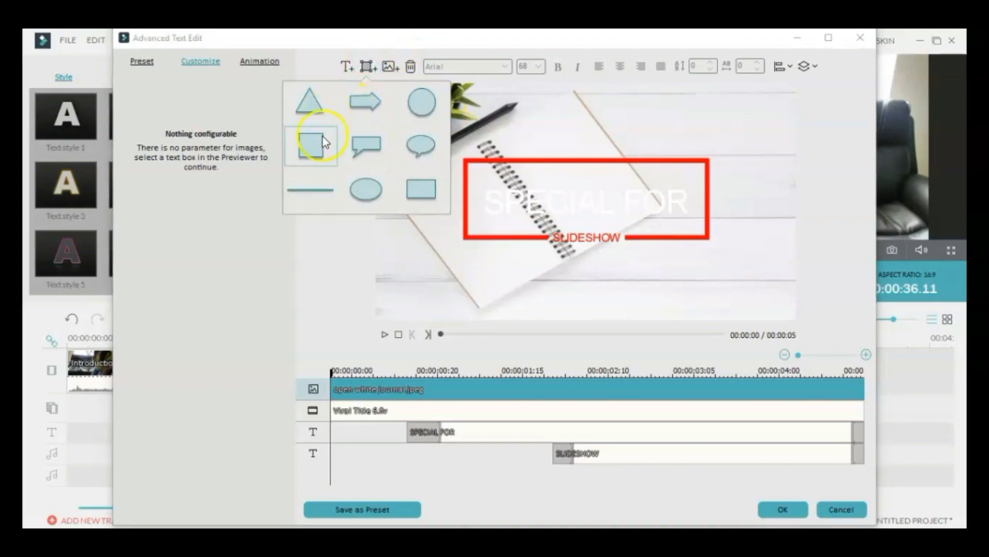
click(321, 152)
click(446, 154)
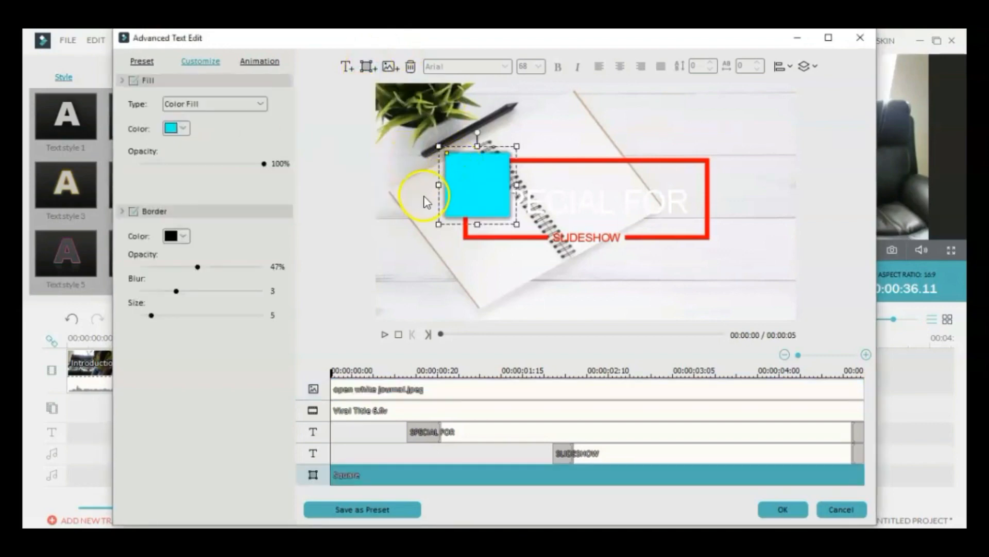
drag(436, 184, 367, 181)
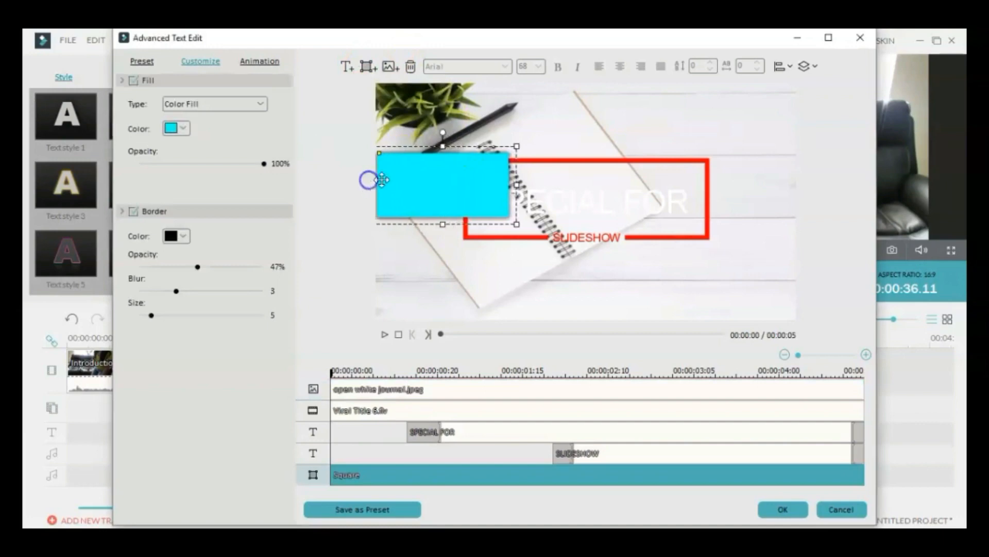
drag(443, 146, 443, 69)
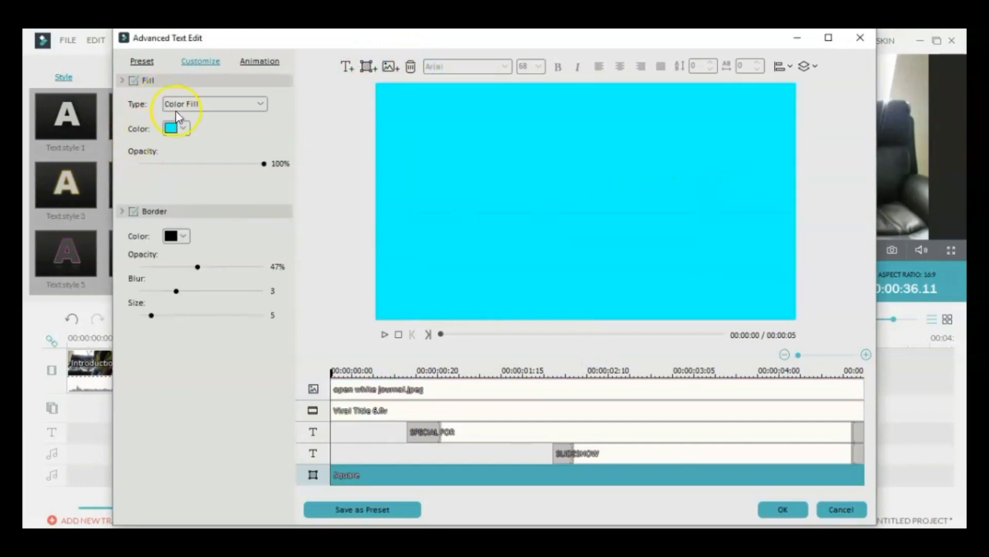
Set the square's fill color to black and its fill opacity to 44%
click(183, 129)
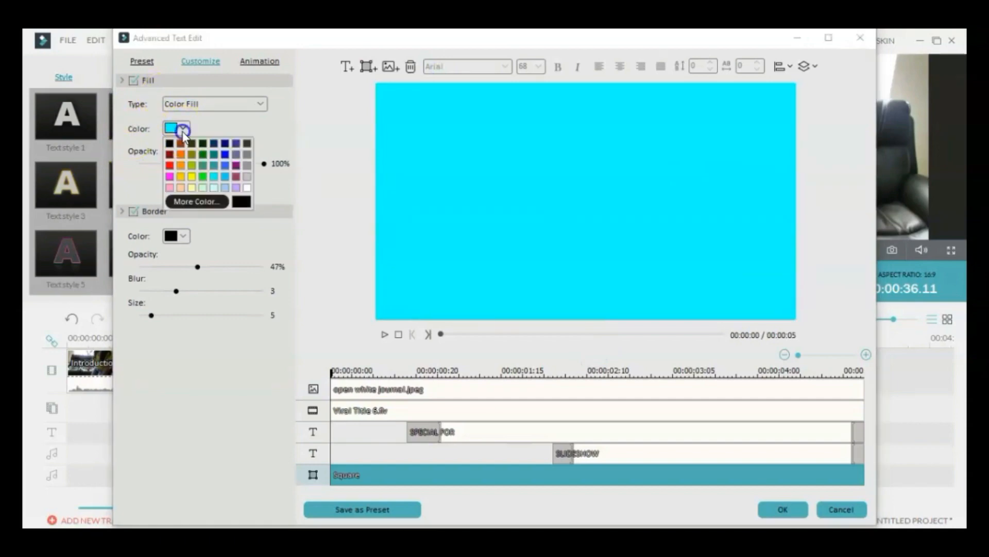
click(237, 200)
drag(264, 164, 208, 165)
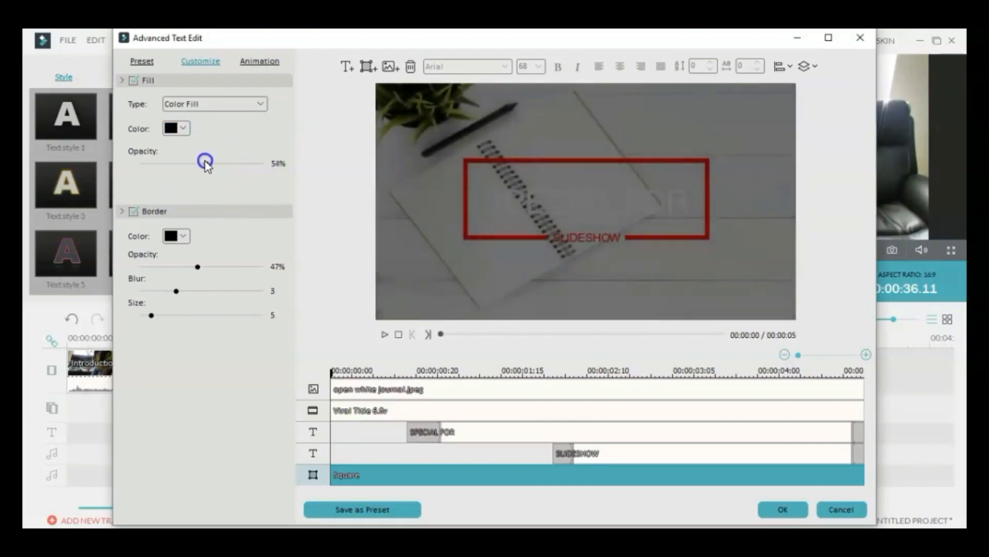
drag(203, 165, 200, 166)
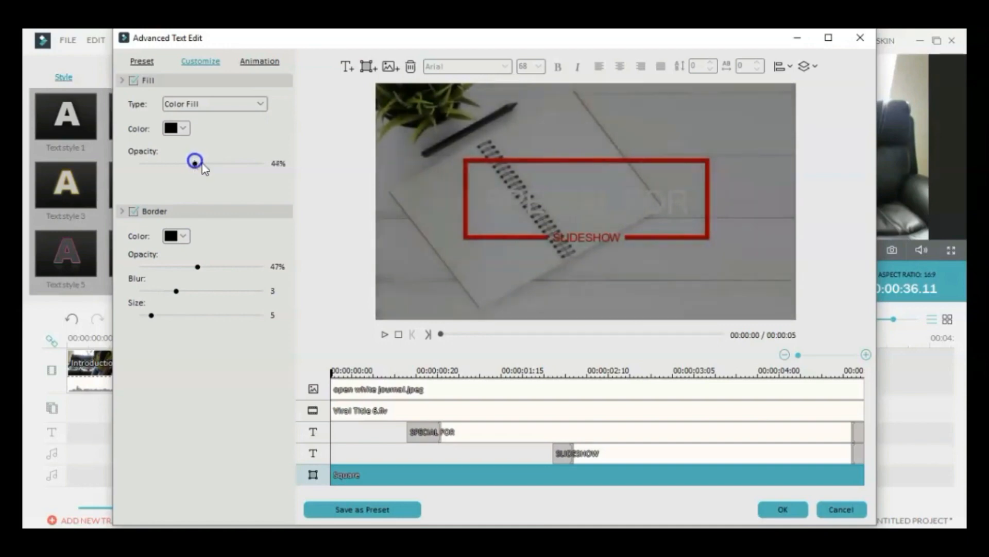
Move the square back three layers, behind both texts and the red frame but in front of the journal image
click(808, 67)
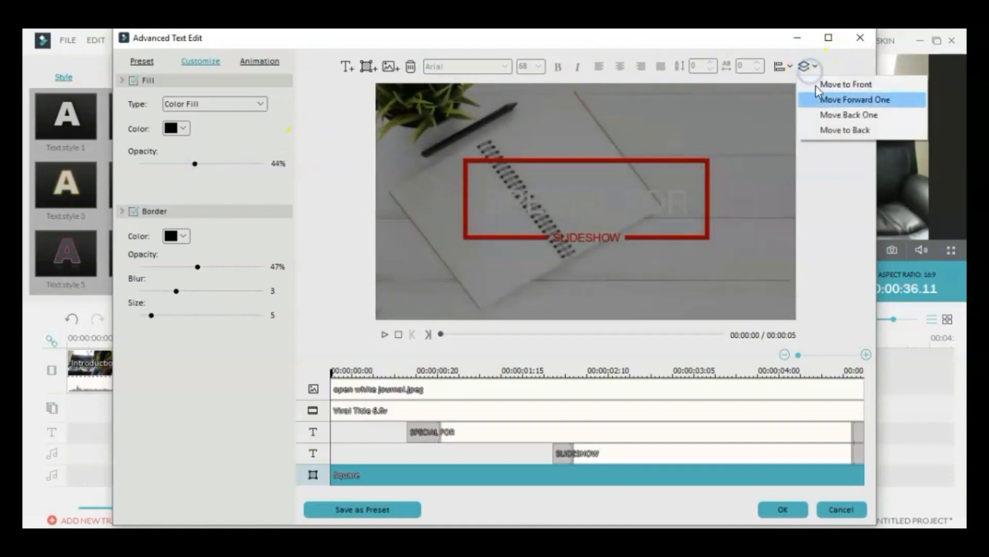
click(833, 115)
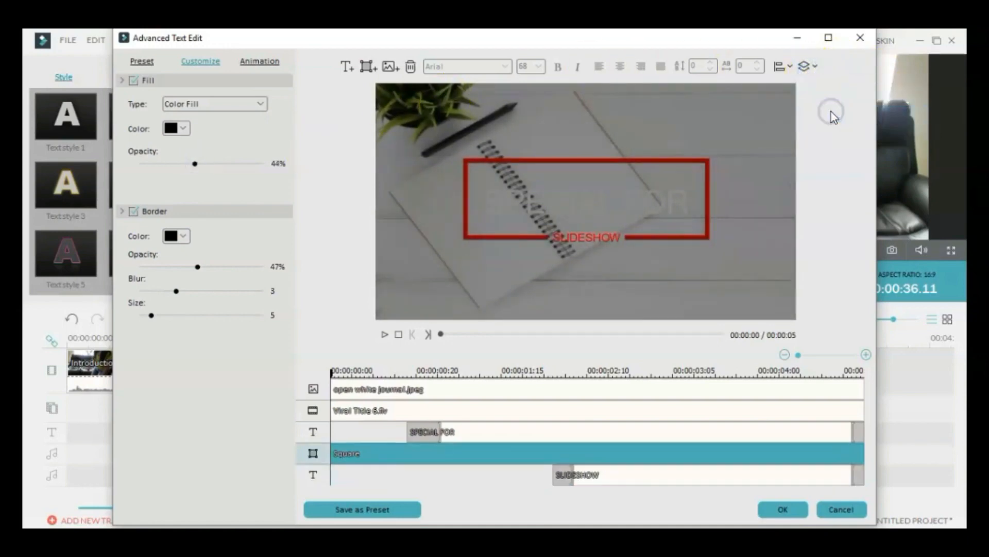
click(808, 66)
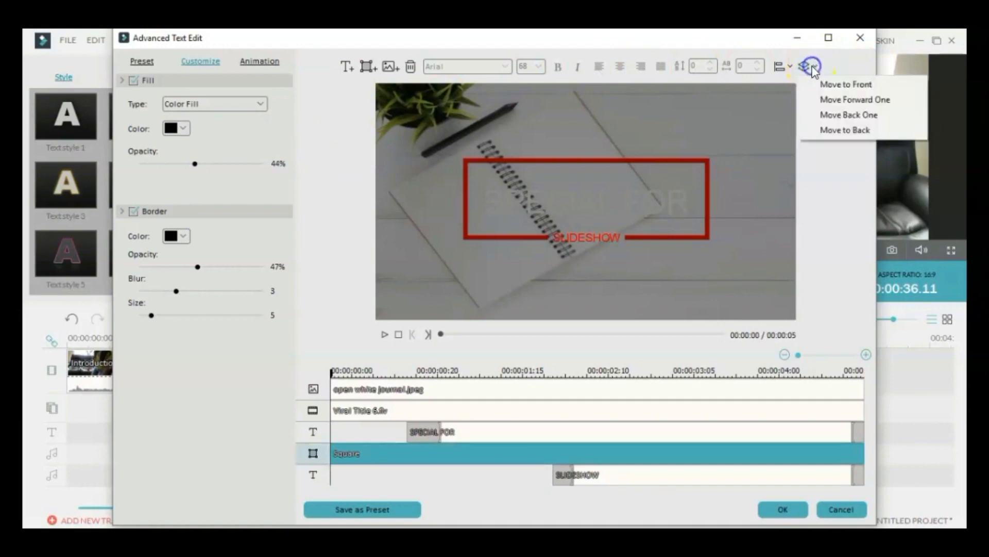
click(835, 116)
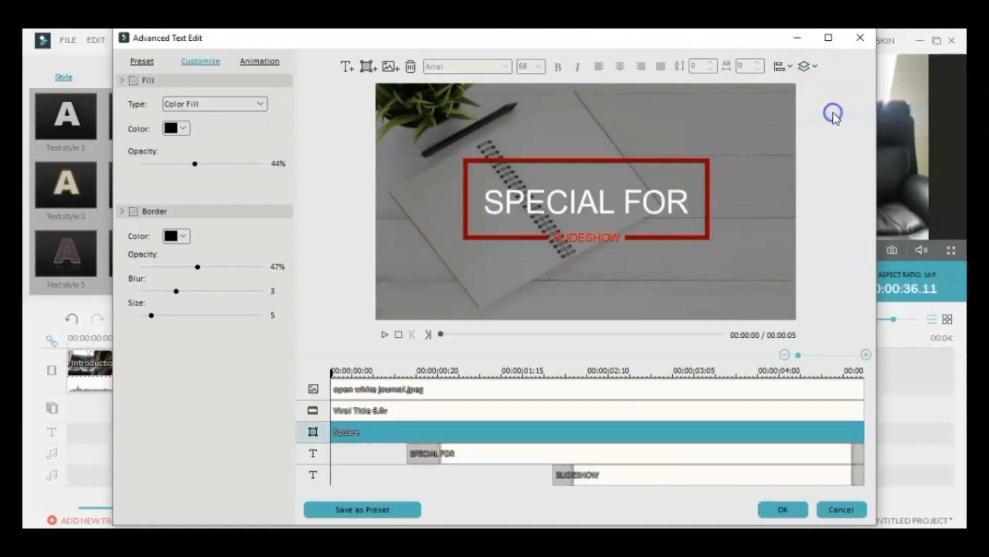
click(807, 67)
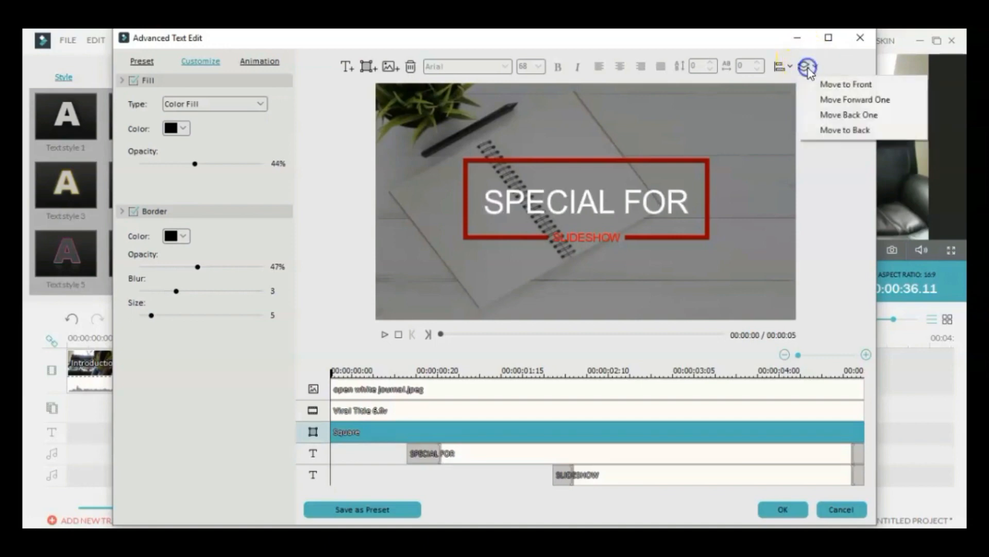
click(829, 115)
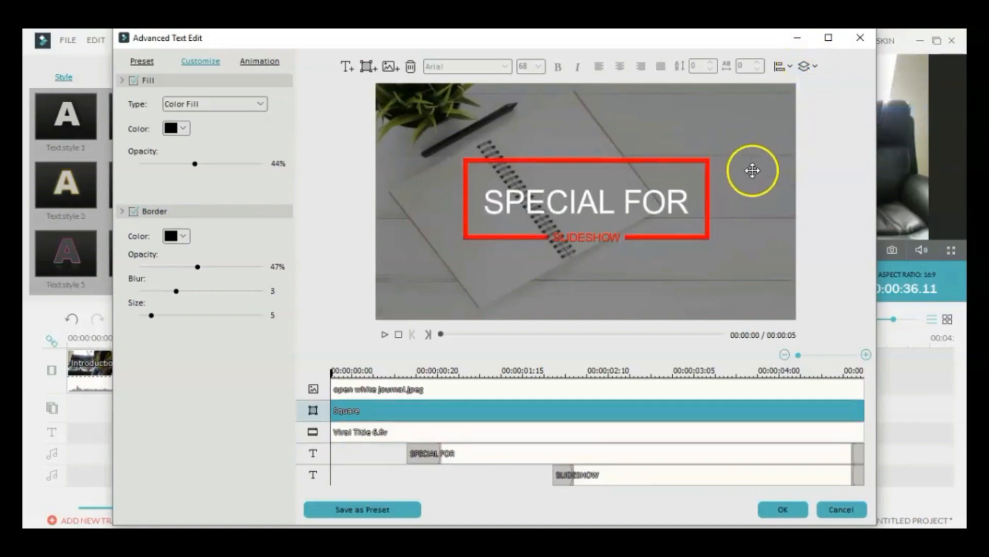
drag(763, 159, 754, 159)
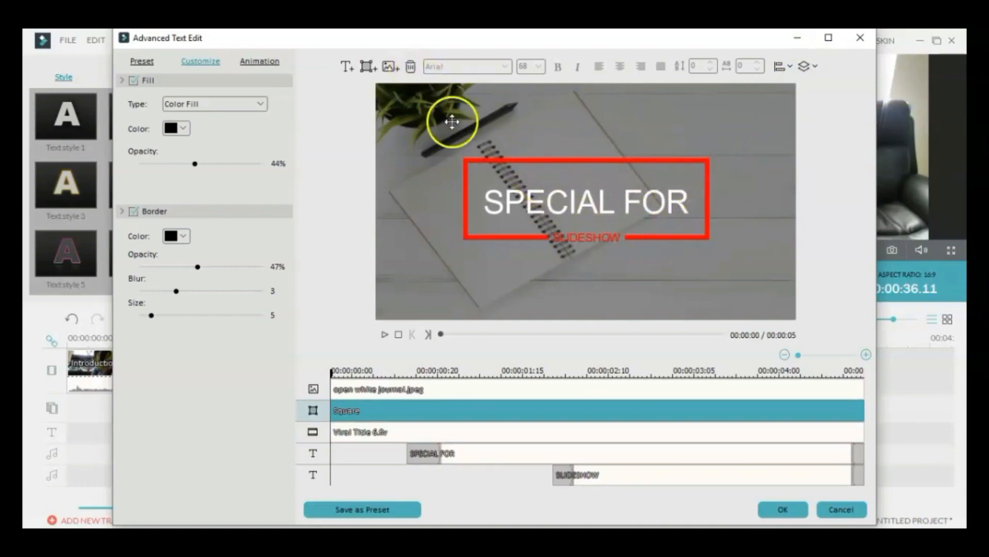
Replace the "SPECIAL FOR" text with the presenter's name and tagline on two lines, in the Lucida Handwriting font
drag(551, 196, 546, 199)
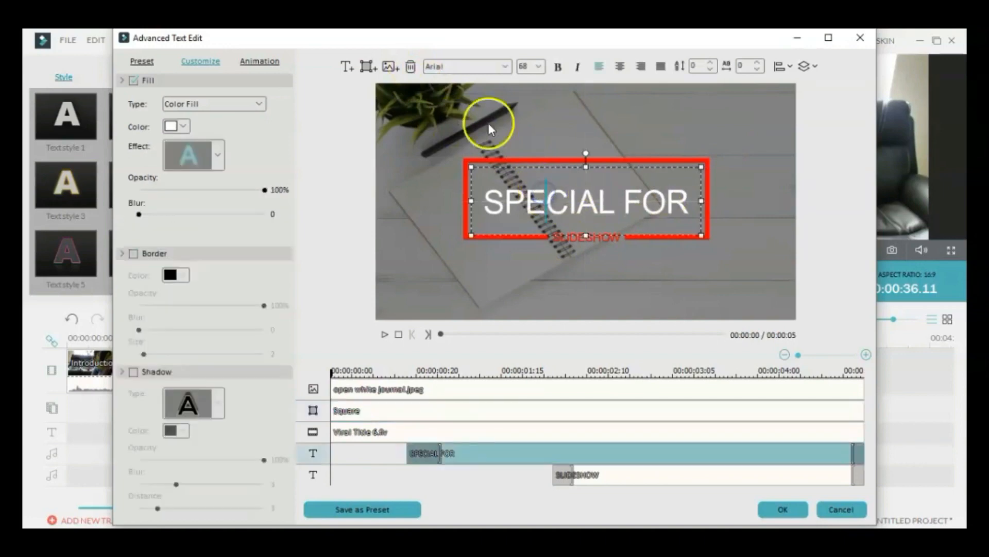
click(473, 69)
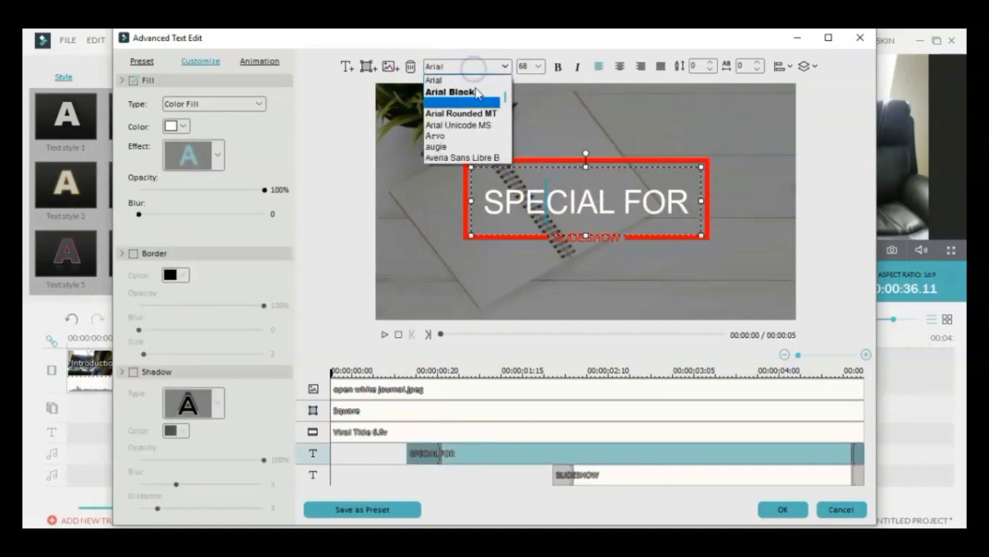
scroll(478, 109, down, 8)
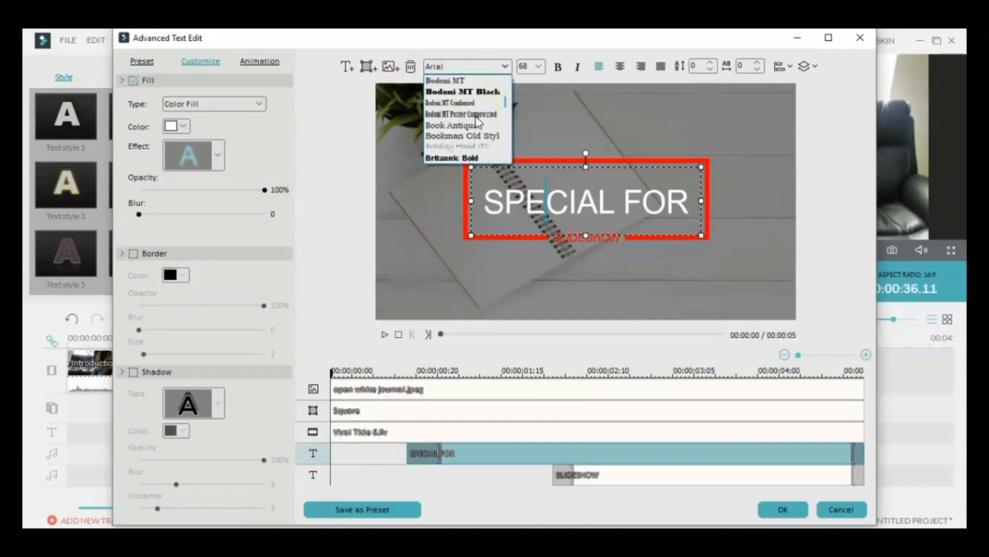
scroll(475, 116, down, 2)
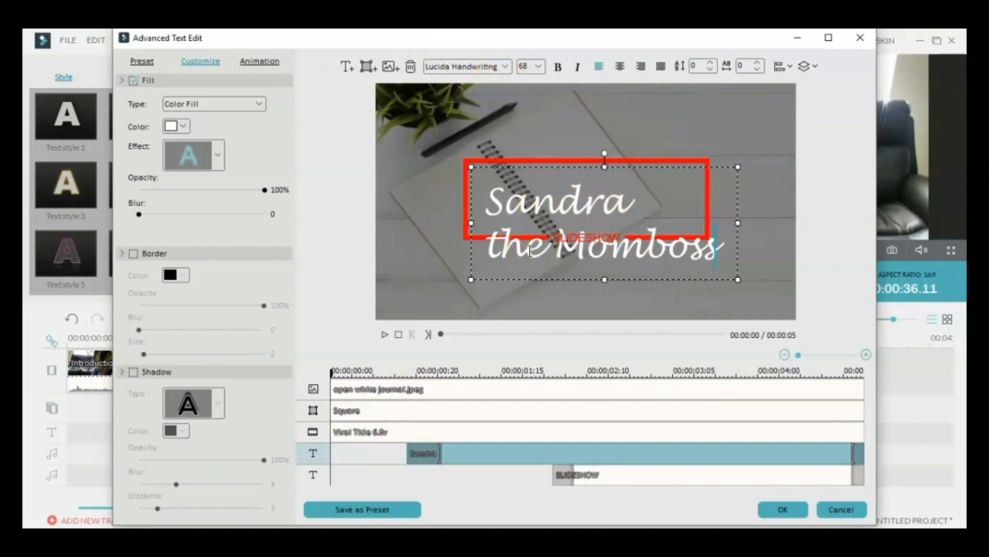
Enlarge the red frame so it surrounds both lines of the name text
click(463, 157)
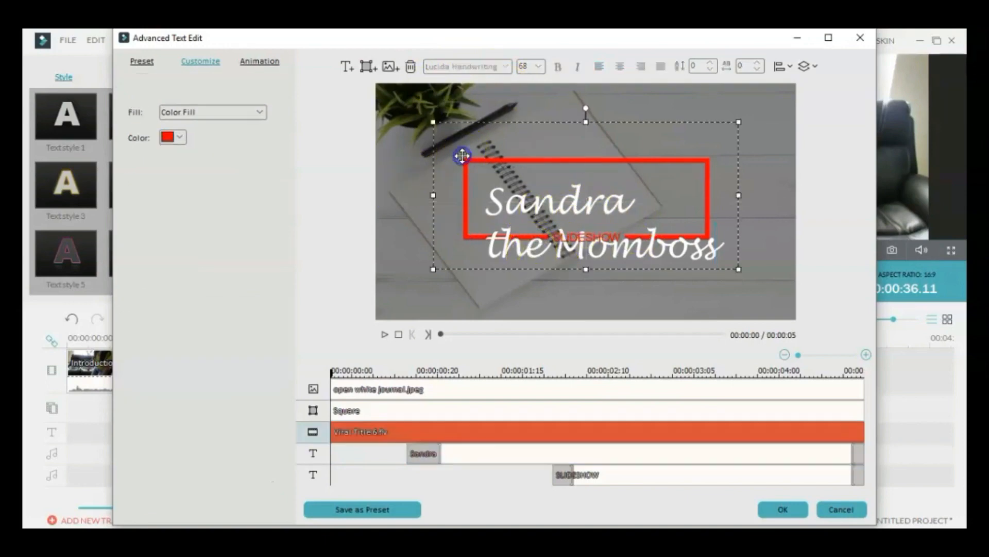
drag(432, 269, 405, 299)
click(402, 301)
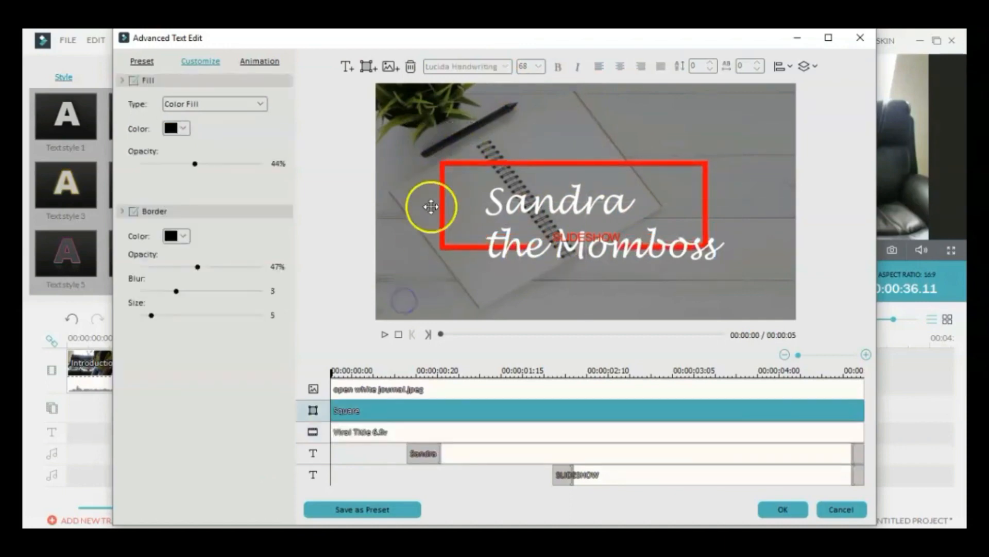
click(444, 164)
drag(407, 281, 375, 308)
drag(739, 309, 785, 320)
Delete the "SLIDESHOW" text, then position the name text inside the red frame and center-align its lines
click(582, 237)
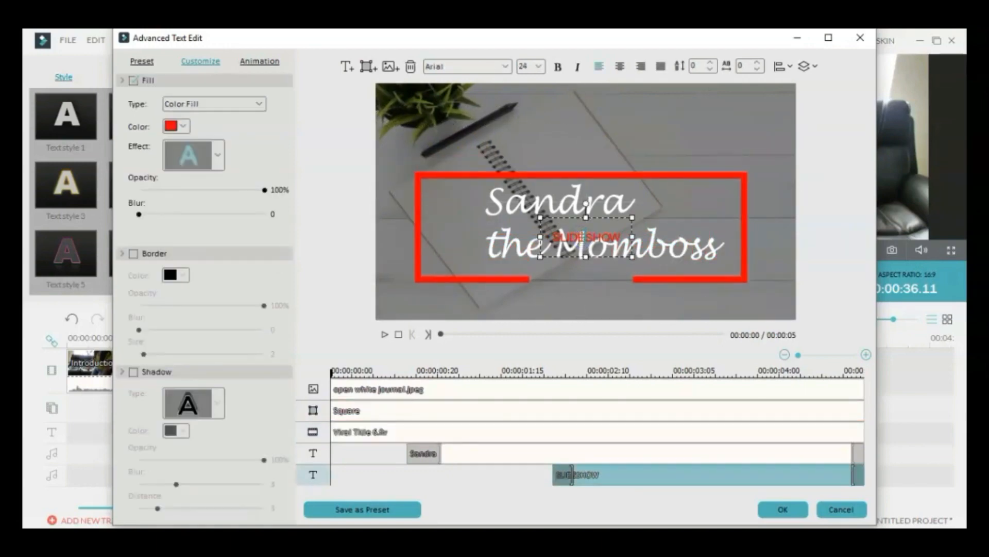
click(416, 70)
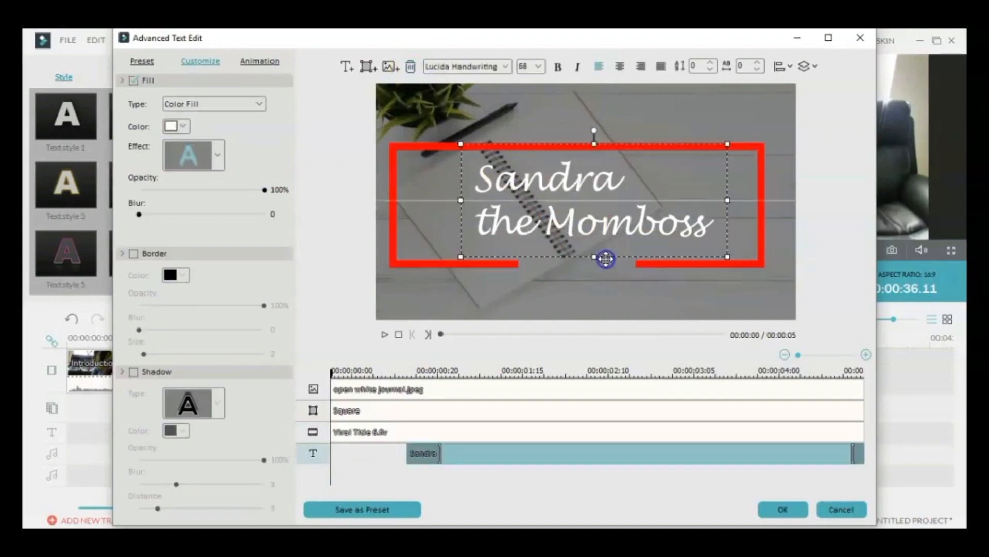
click(621, 69)
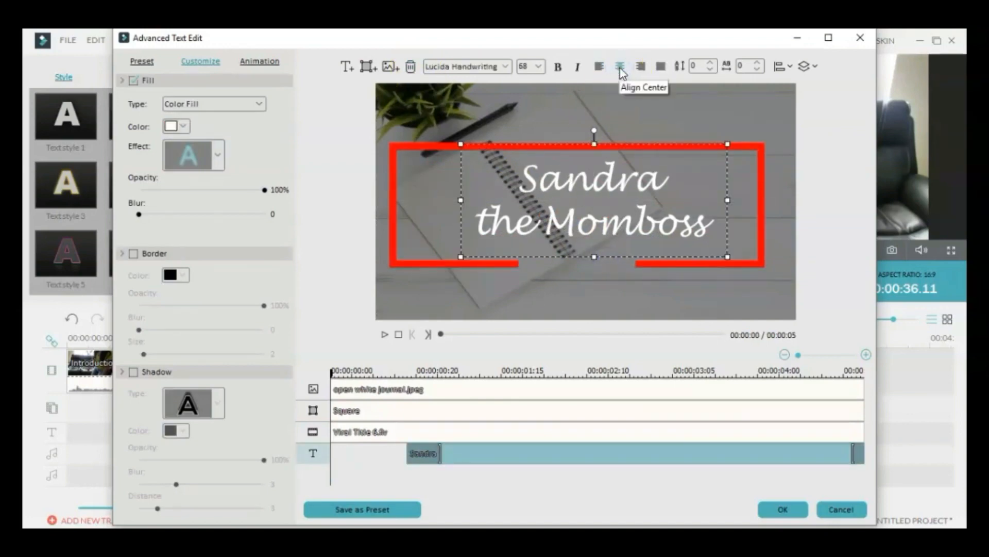
Try a line spacing of 8 on the name text and reset it to 0
click(711, 64)
click(711, 64)
click(711, 64)
click(711, 64)
click(711, 64)
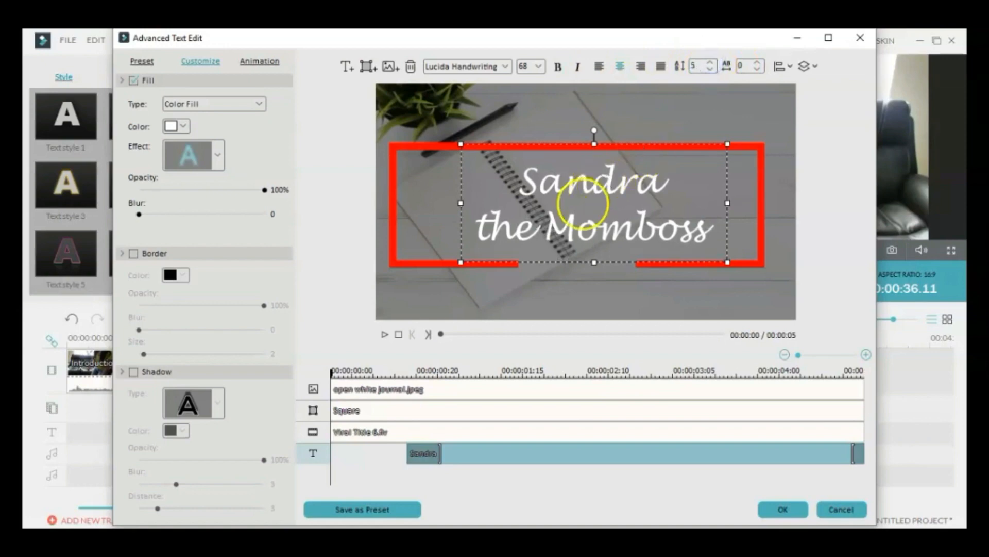
click(711, 63)
click(712, 63)
click(710, 71)
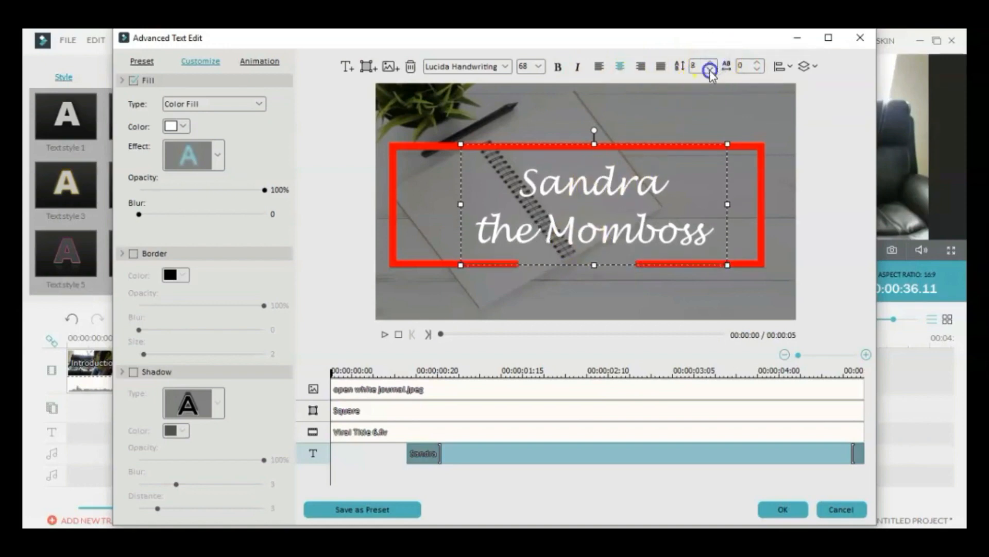
click(709, 70)
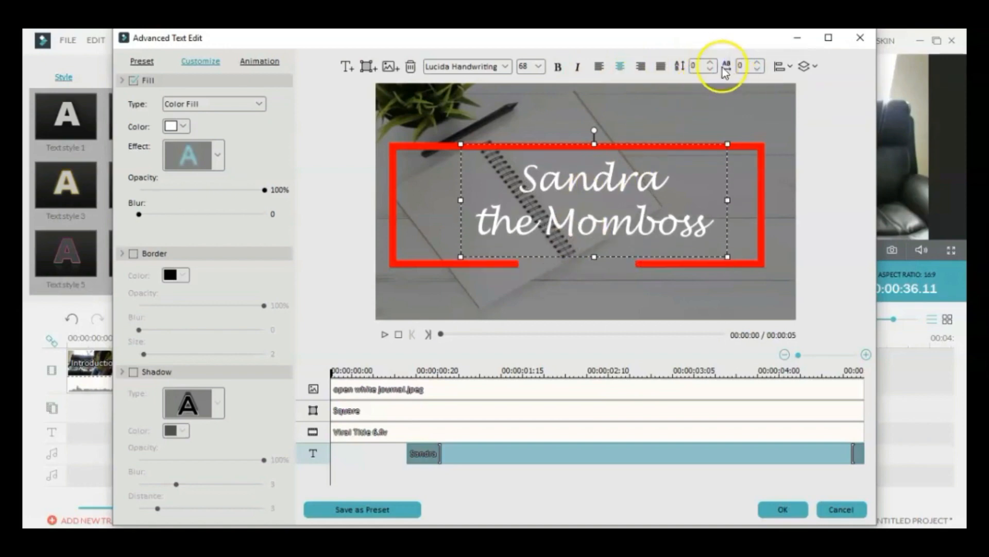
Try a wider character spacing on the name text and reset it to 0
click(758, 62)
click(757, 62)
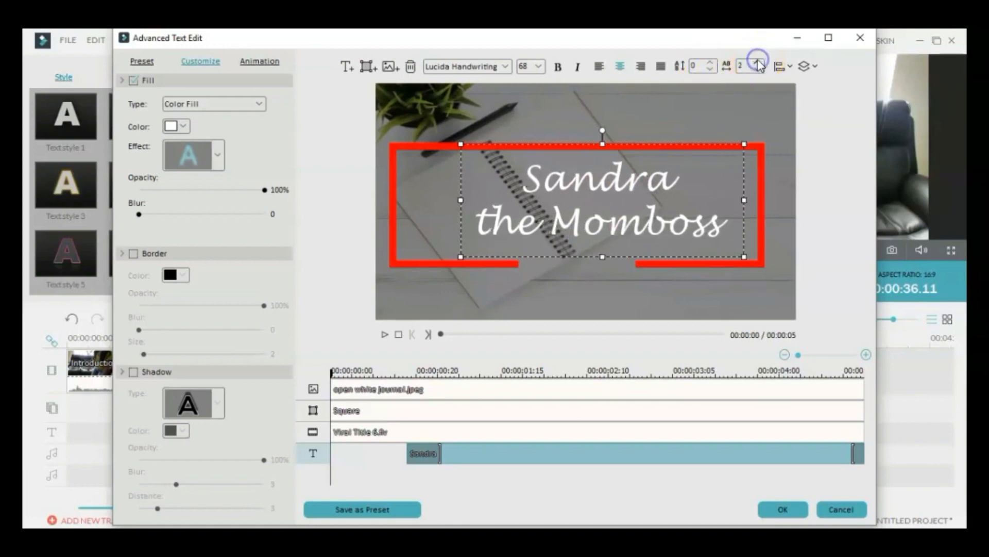
click(757, 62)
click(758, 62)
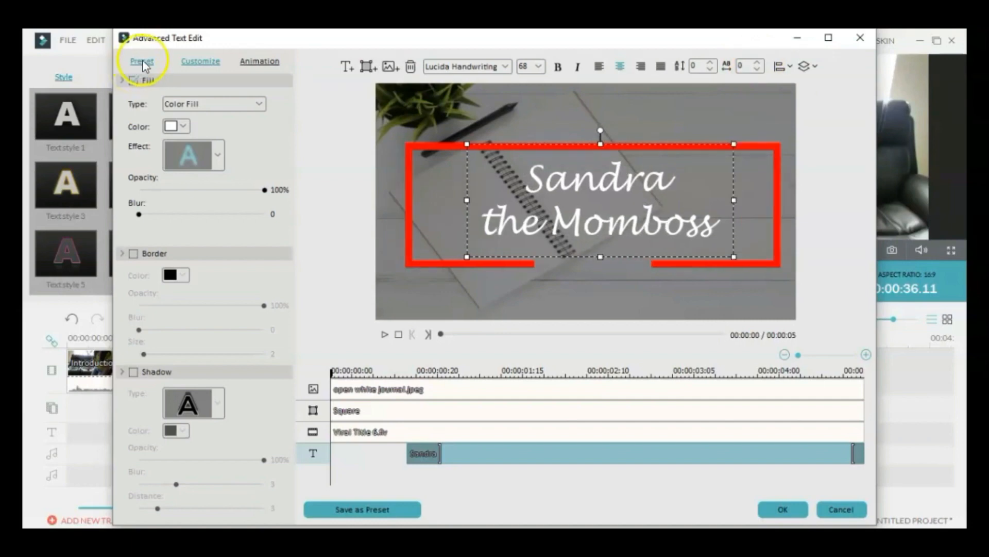
Look over the preset styles, customization settings and animation effects available for the name text
click(143, 61)
click(200, 64)
click(255, 64)
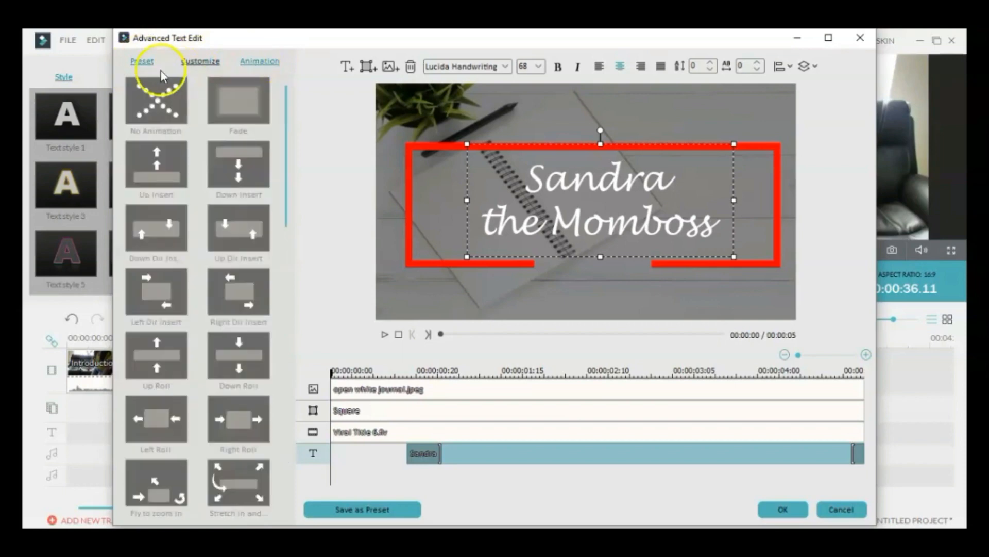
click(140, 61)
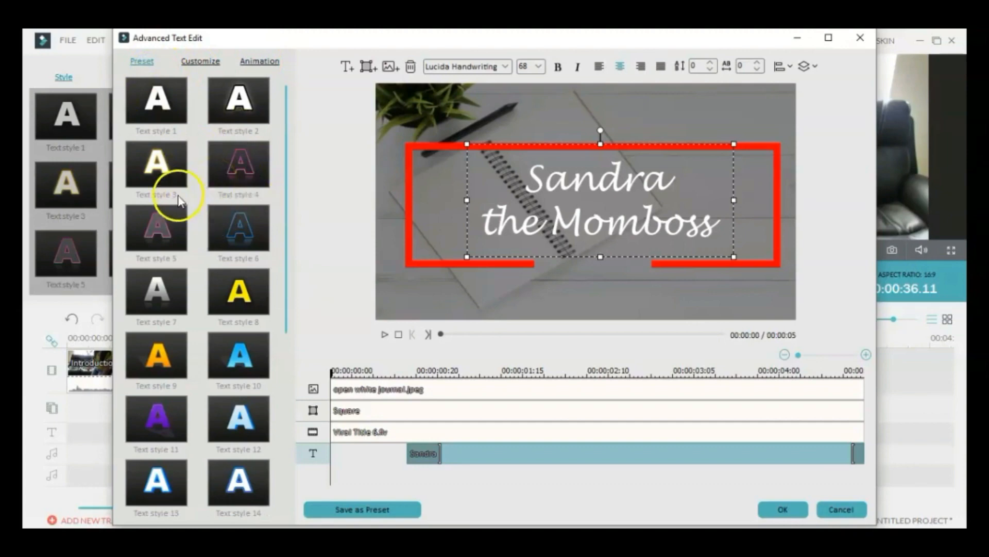
Try Text style 7 on the name text, apply Text style 12 instead, and review its fill, border and shadow settings
double_click(169, 282)
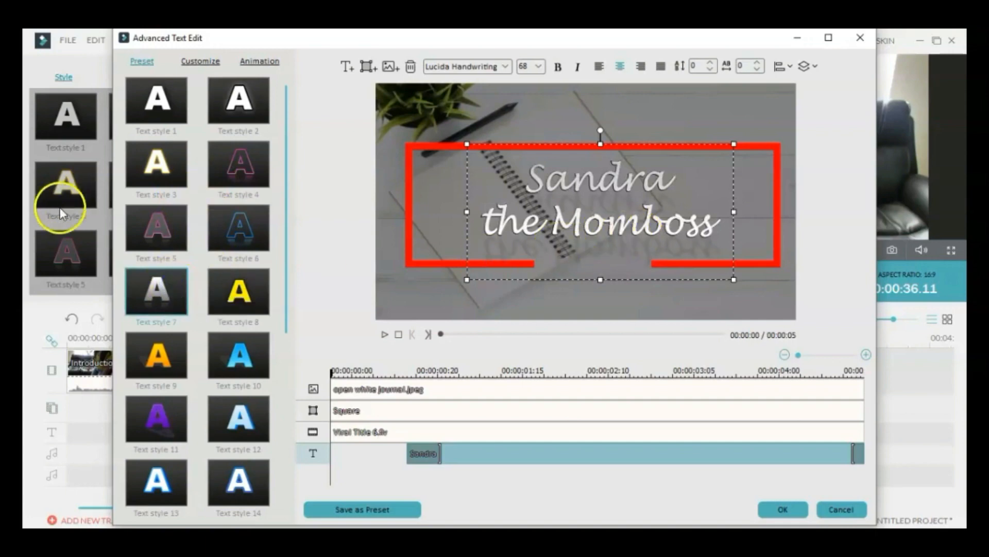
double_click(233, 371)
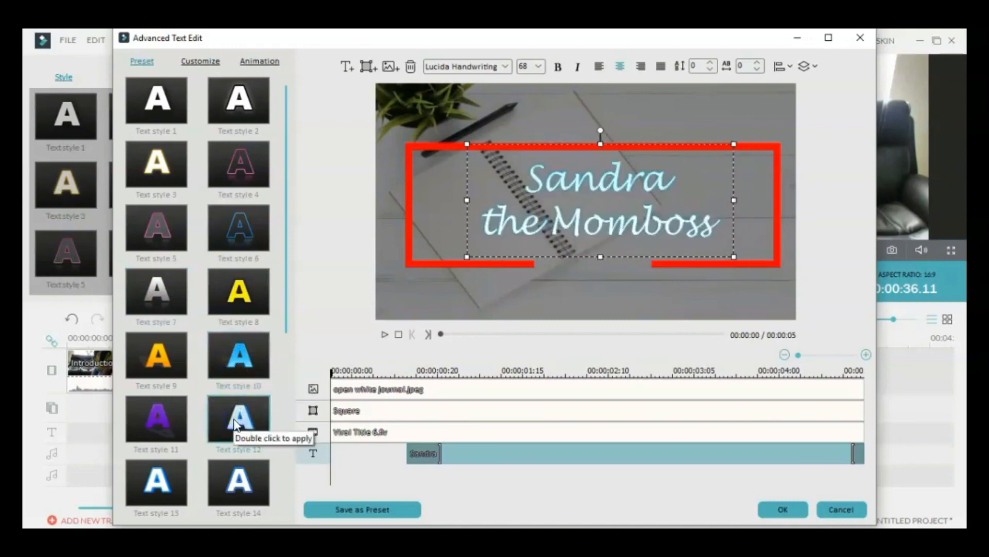
click(211, 428)
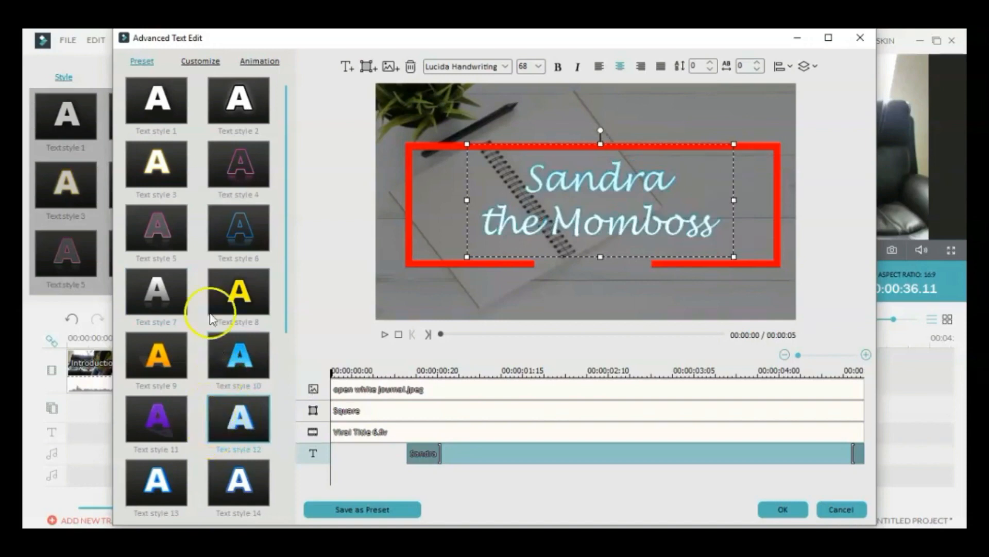
click(200, 62)
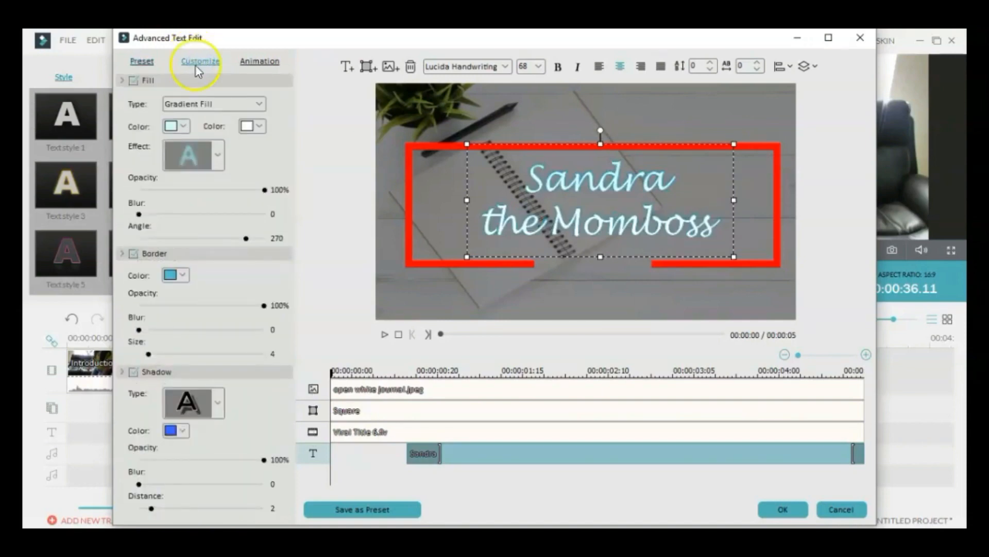
click(151, 63)
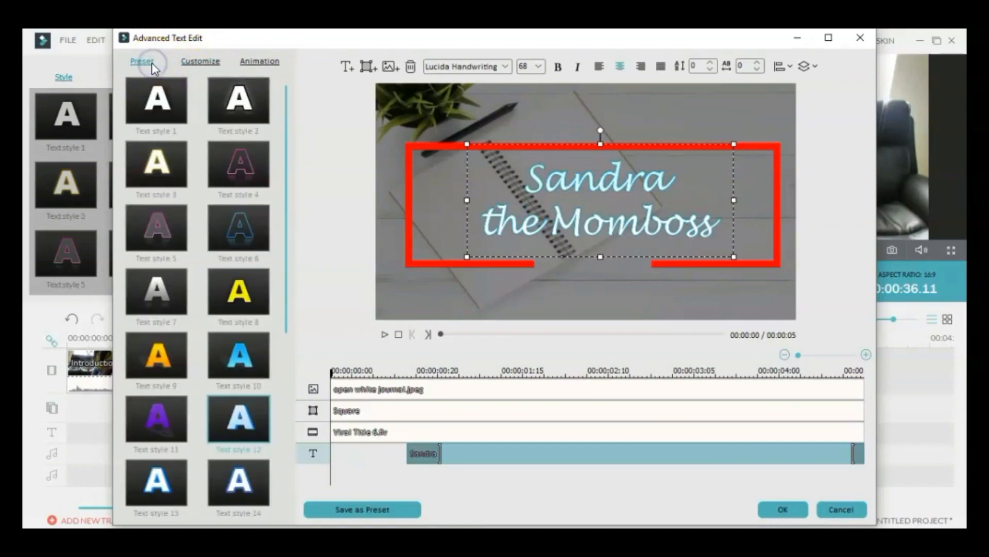
Try a red first color in the gradient fill of the name text
click(195, 64)
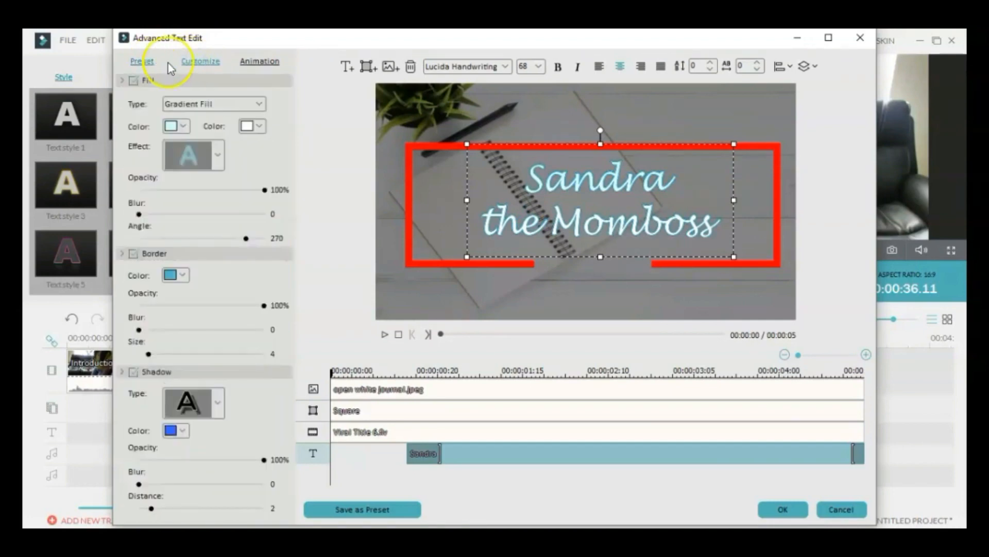
click(140, 64)
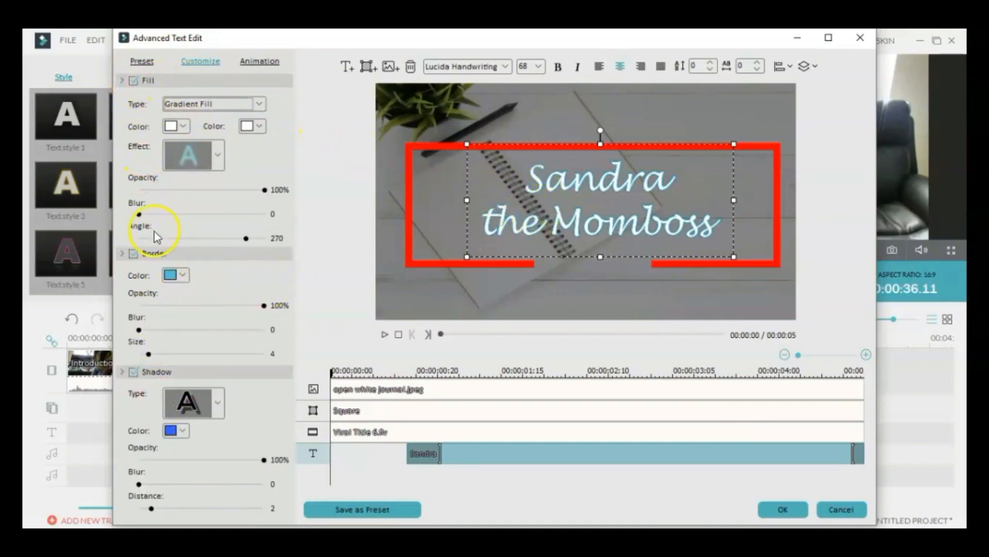
click(204, 109)
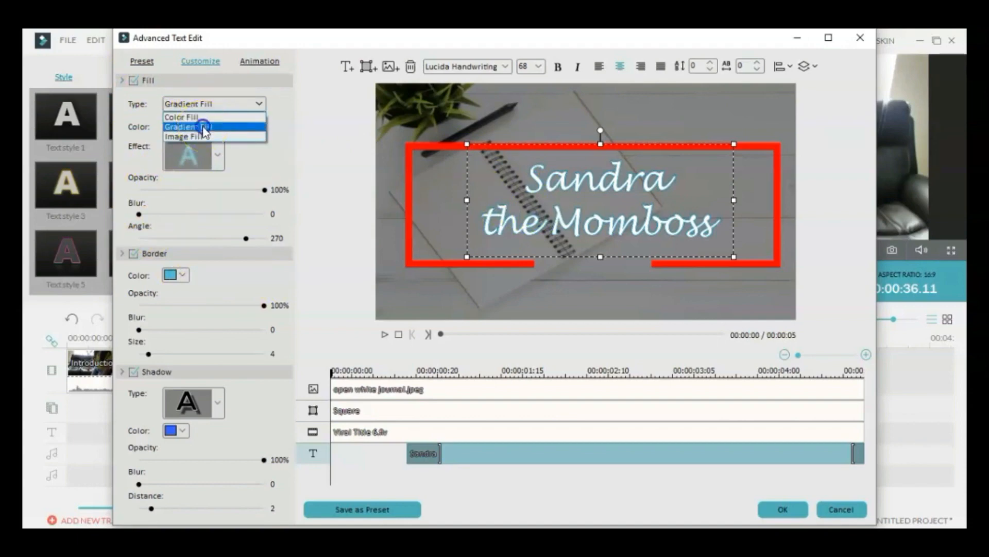
click(205, 129)
click(183, 126)
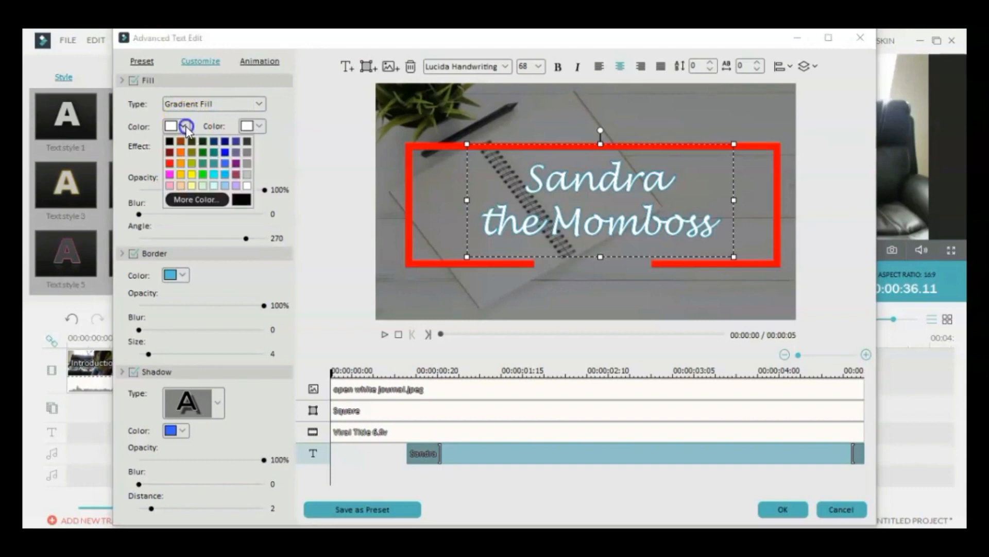
click(170, 174)
Switch the name text's fill to a white Color Fill and try out its opacity and blur
click(203, 104)
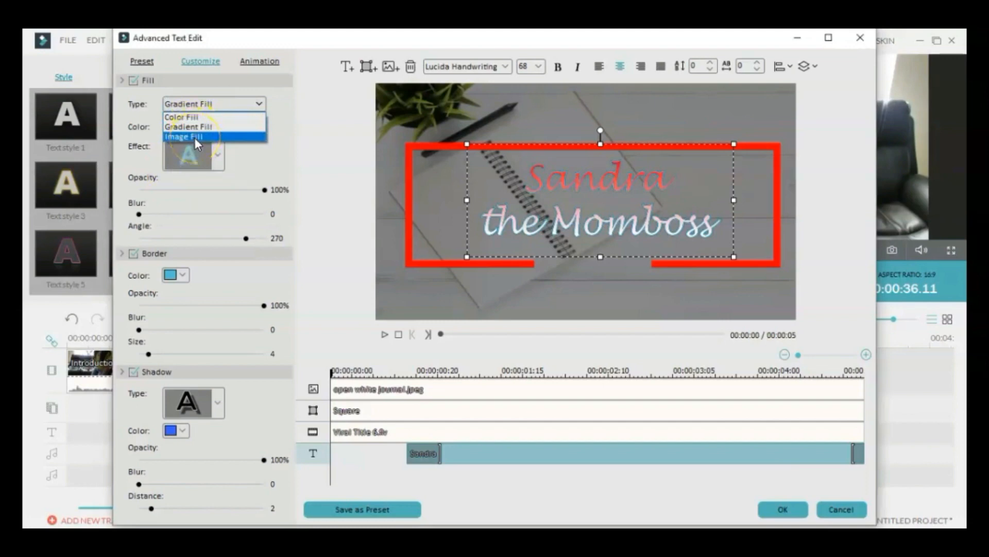
click(195, 138)
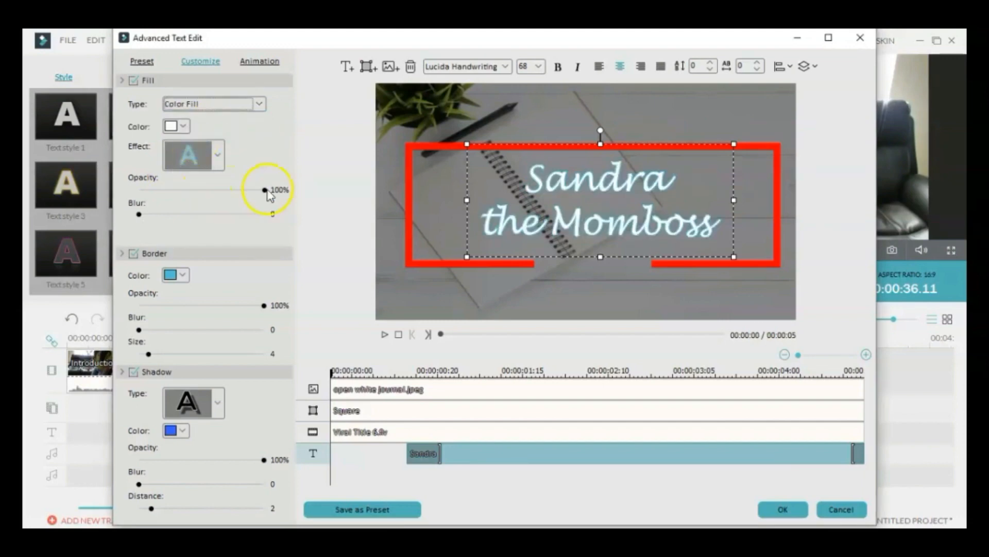
drag(216, 193, 170, 196)
mouse_move(139, 214)
mouse_down()
mouse_move(236, 217)
mouse_move(140, 215)
mouse_up()
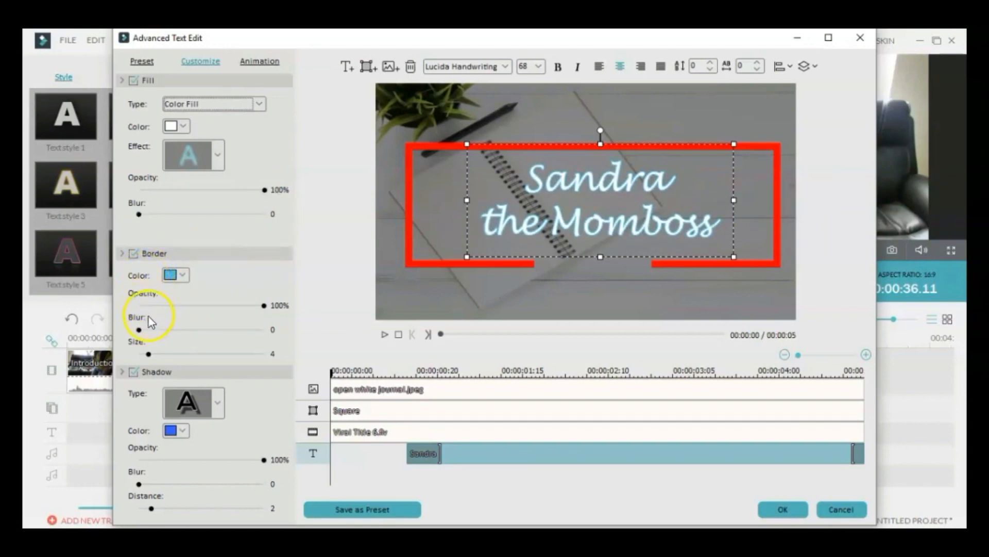
Set the name text's border size to 18 and its color to a custom light red with RGB 255, 94, 94
click(149, 354)
drag(151, 356, 186, 363)
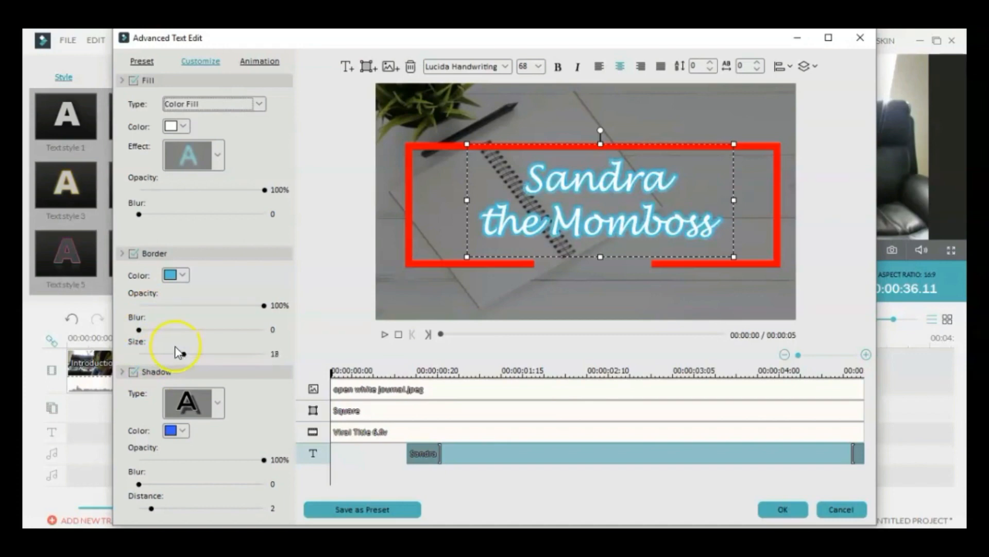
click(185, 275)
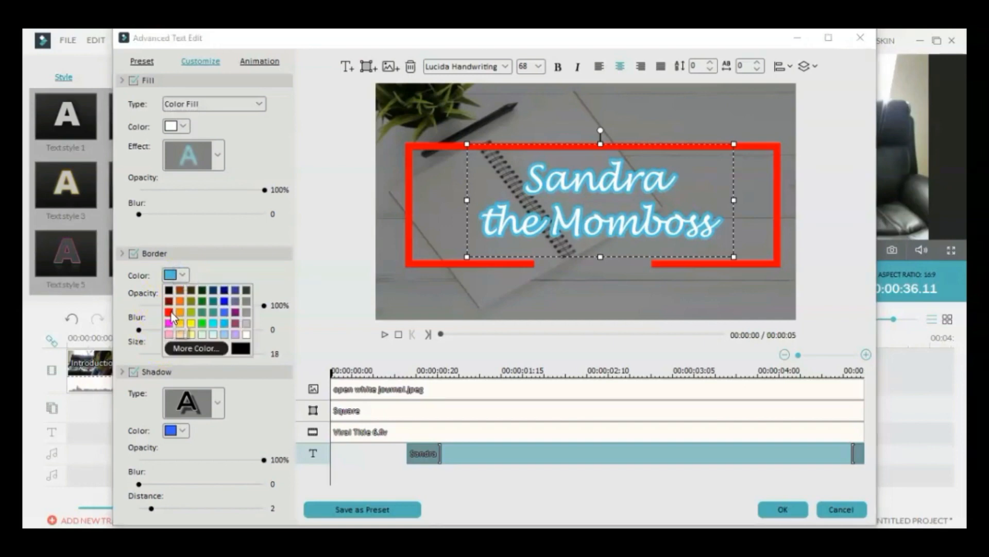
click(207, 349)
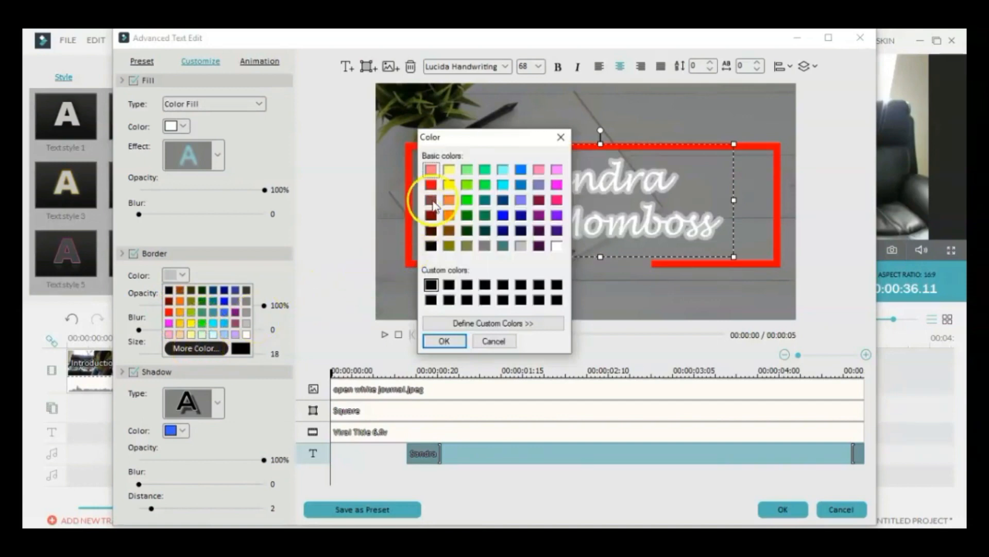
click(432, 185)
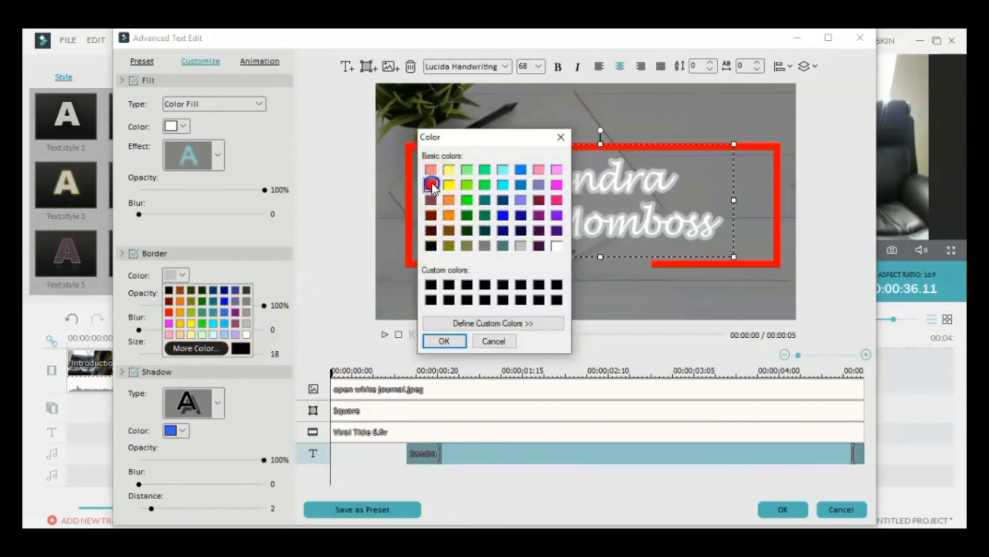
click(467, 323)
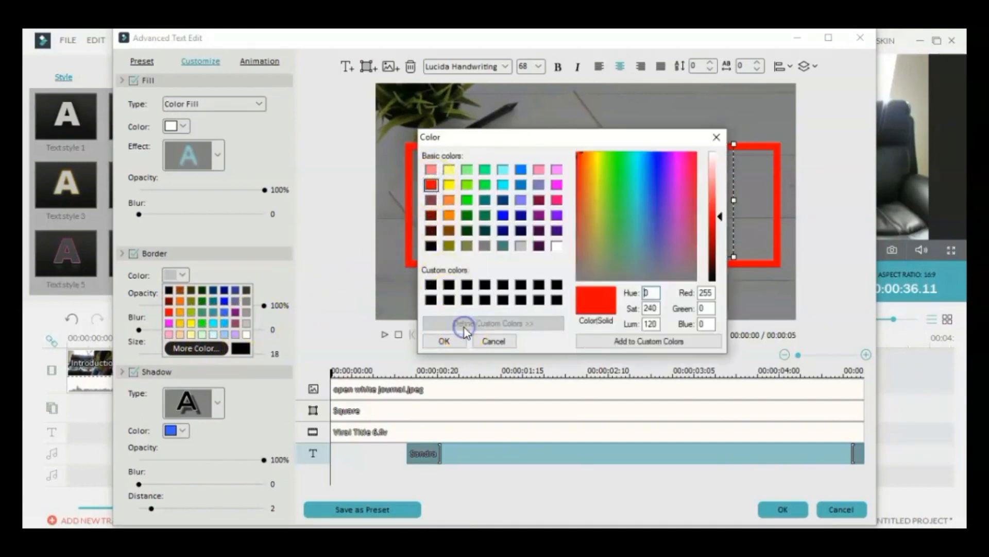
click(715, 193)
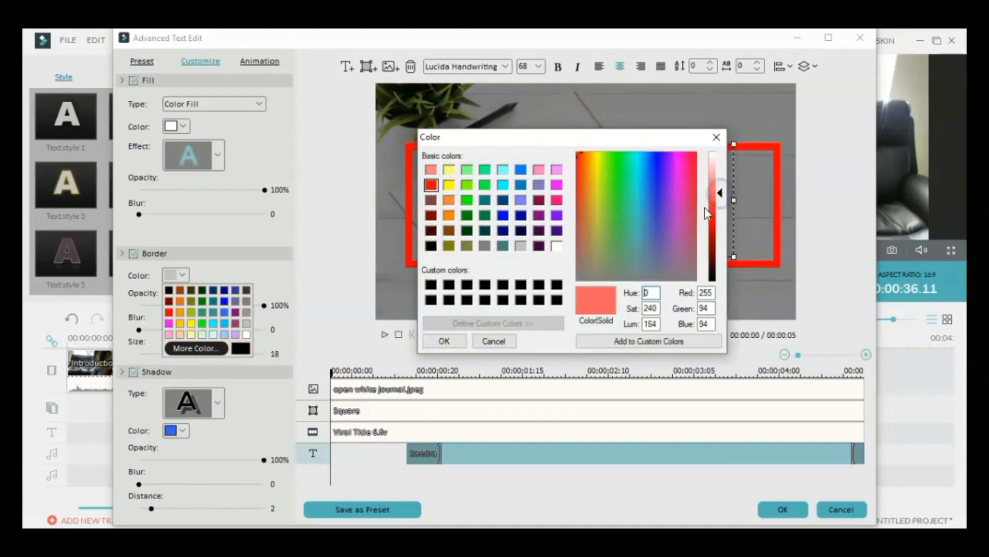
mouse_move(579, 157)
mouse_down()
mouse_move(590, 161)
mouse_move(579, 166)
mouse_move(580, 152)
mouse_move(592, 155)
mouse_move(577, 153)
mouse_up()
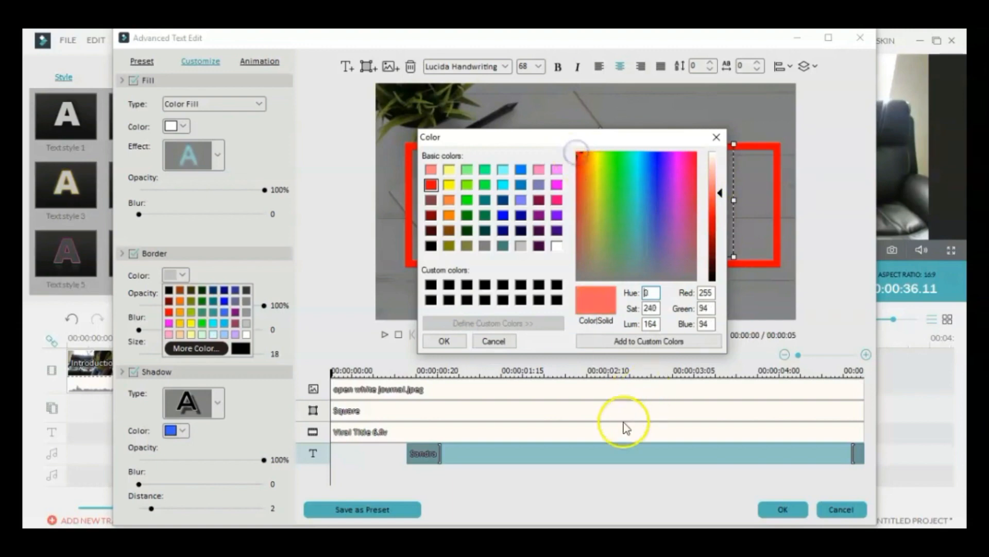
click(637, 344)
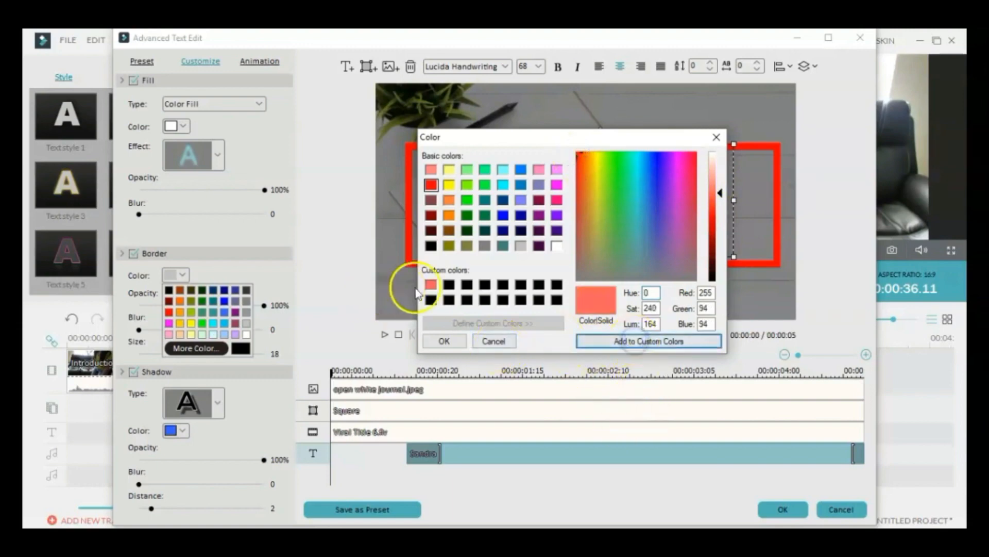
click(433, 288)
click(447, 340)
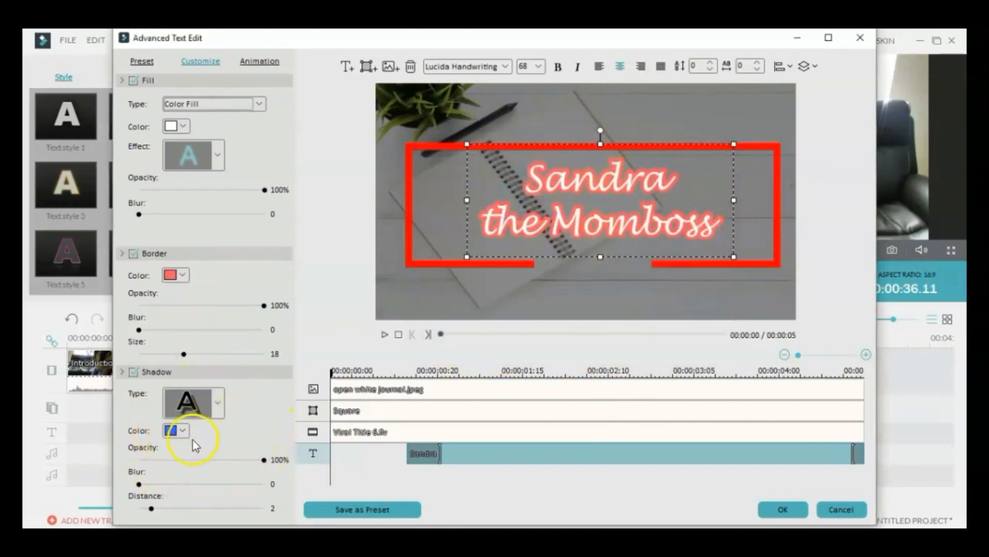
Look through the shadow types for the name text and set its shadow distance to 3
click(217, 404)
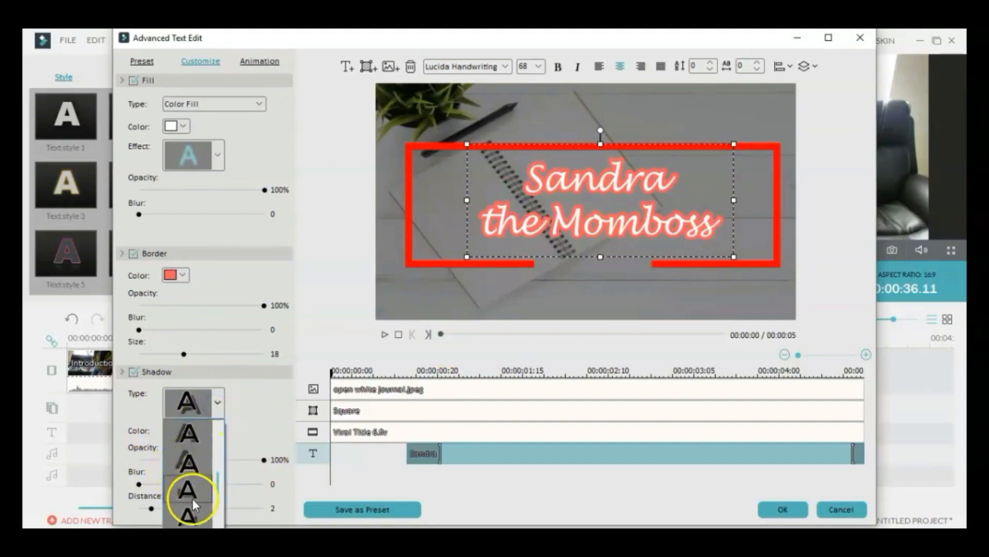
click(265, 403)
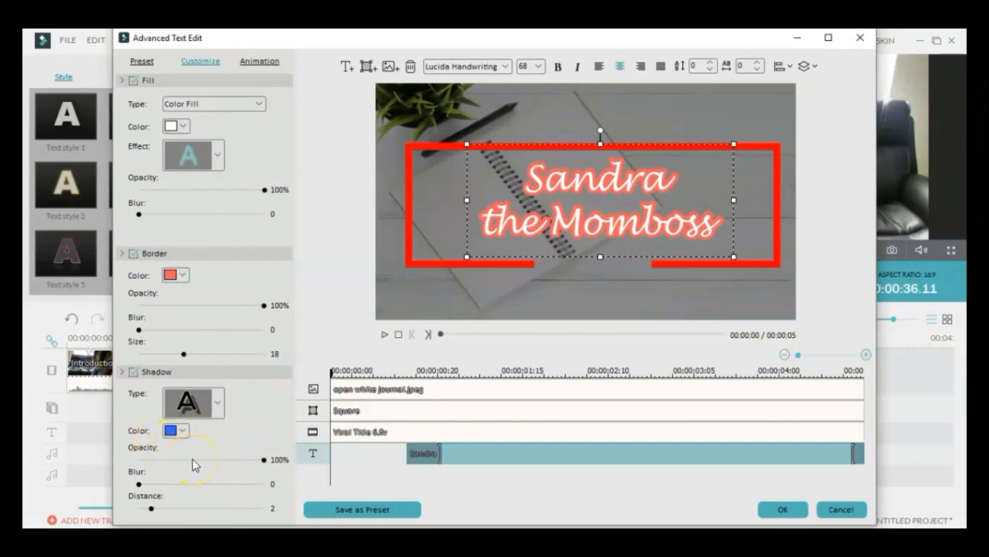
click(172, 484)
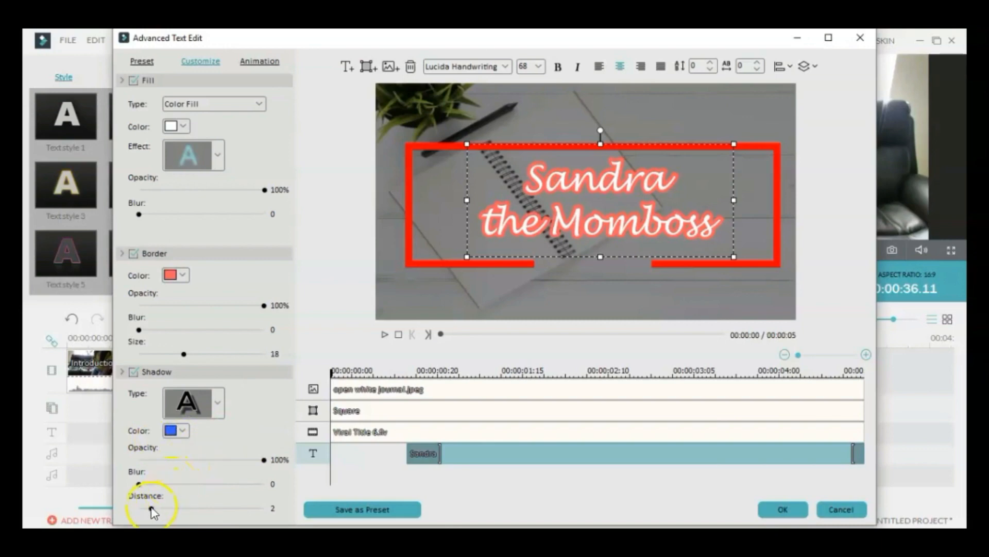
drag(151, 509, 156, 510)
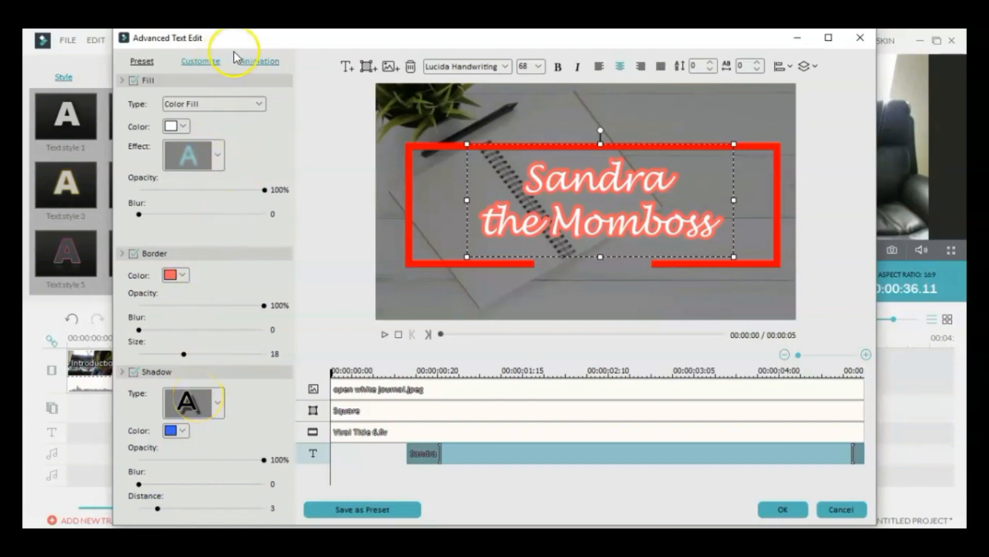
Apply the Type Writer animation to the name text
click(258, 67)
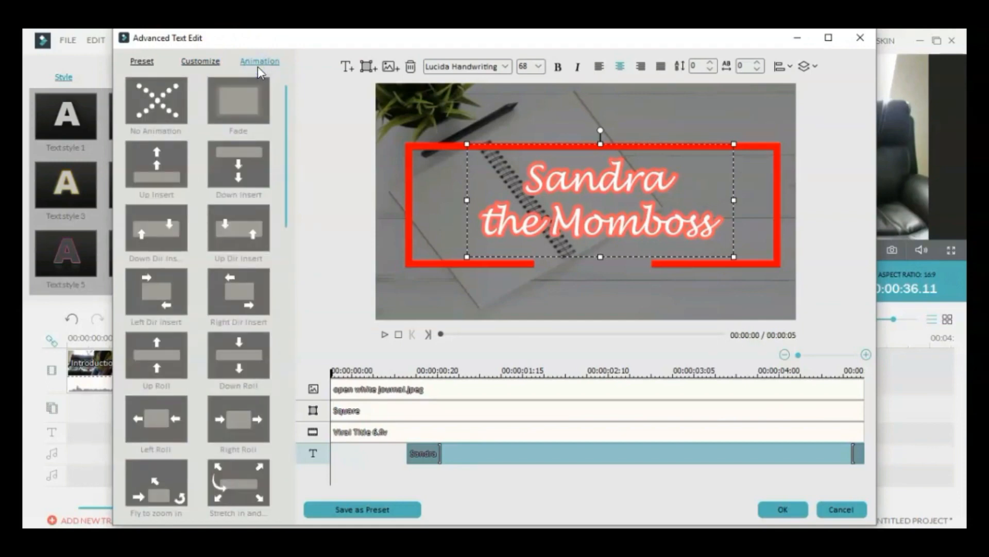
drag(286, 122, 286, 405)
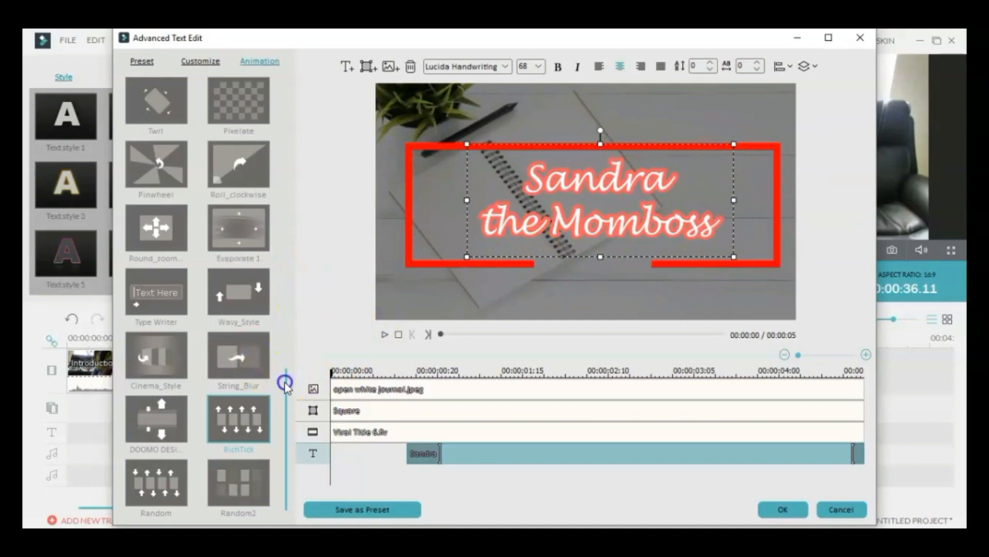
double_click(154, 291)
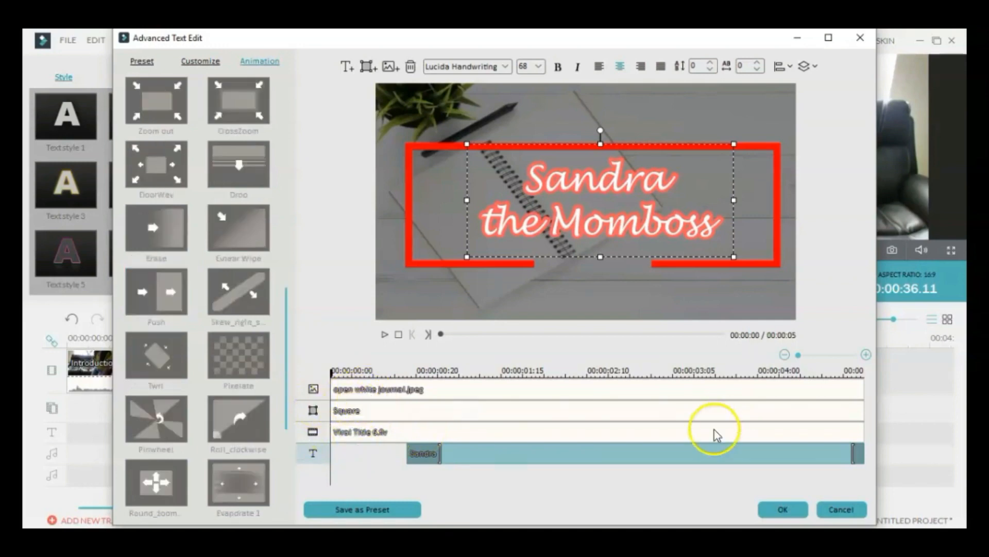
Retime the name text to start earlier and have no closing animation segment, and play the title from the beginning
click(712, 432)
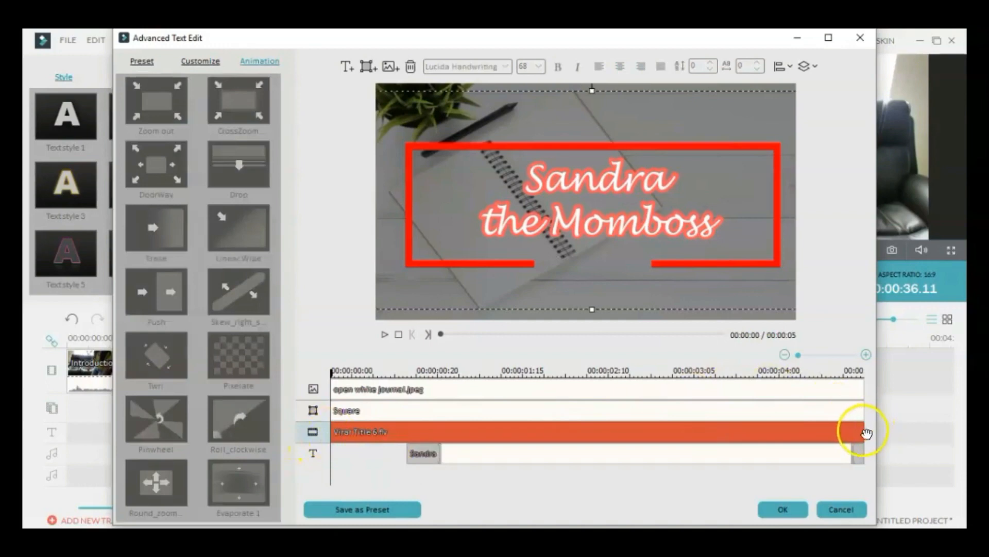
click(818, 455)
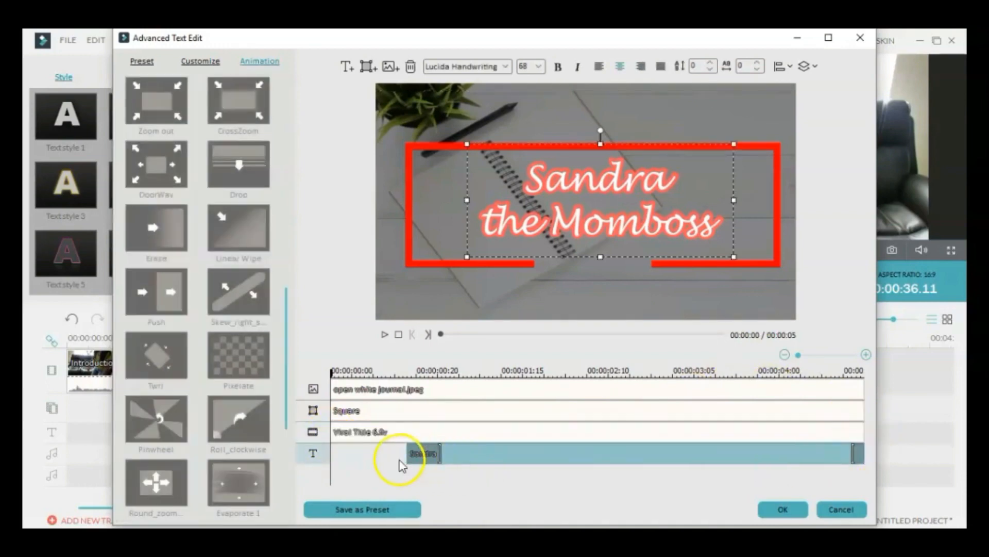
drag(407, 449, 370, 454)
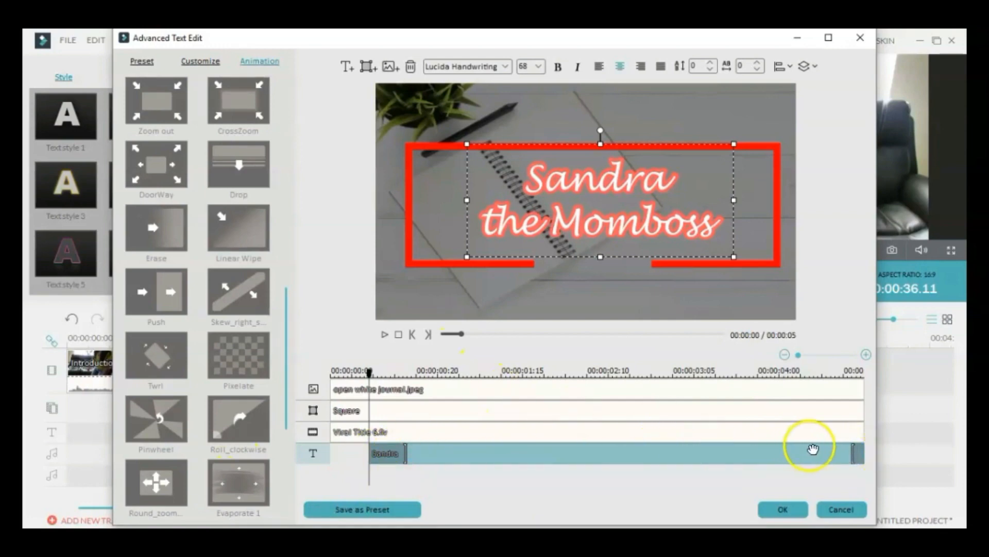
drag(859, 452, 882, 452)
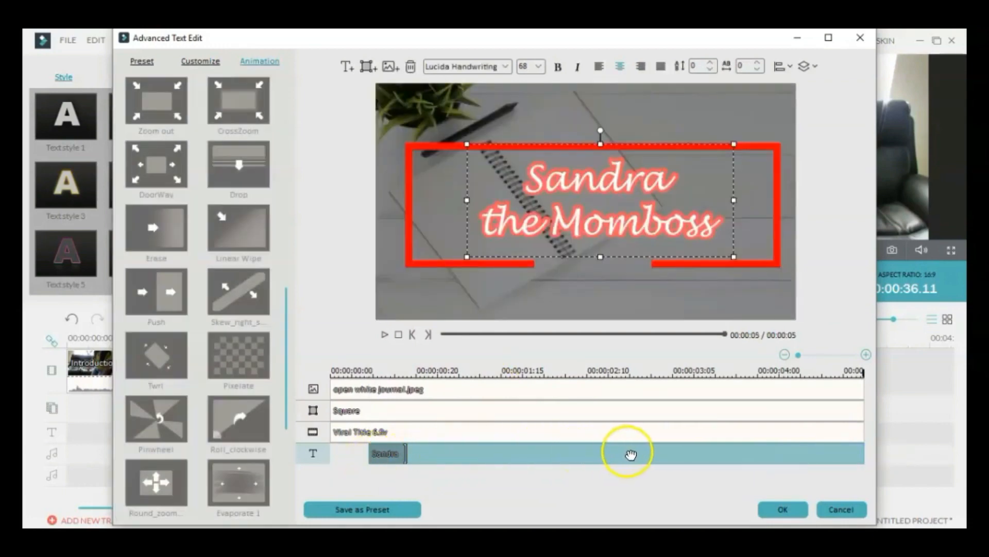
drag(725, 334, 425, 348)
click(383, 335)
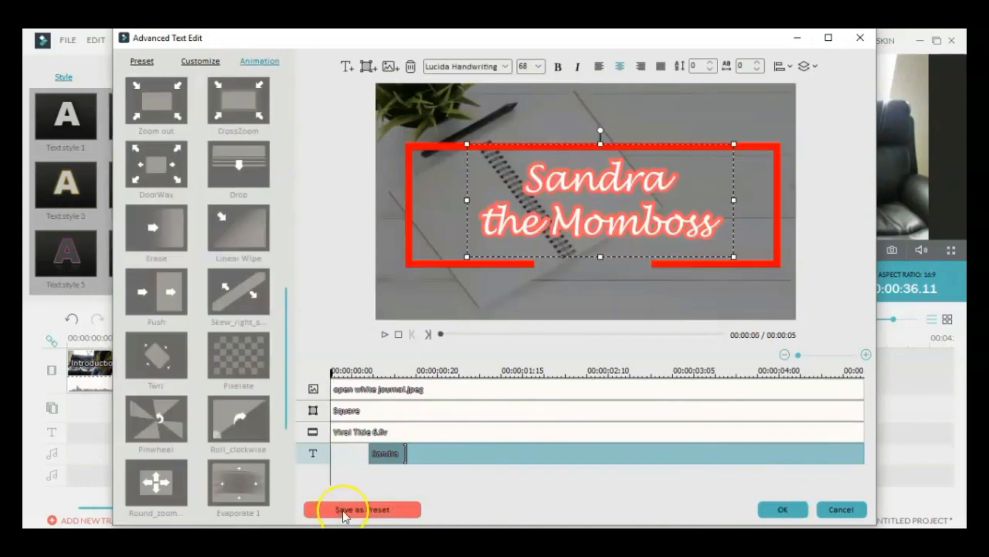
Save the title design as a text preset named "Intro #1" and accept the edited title into the project timeline
click(347, 511)
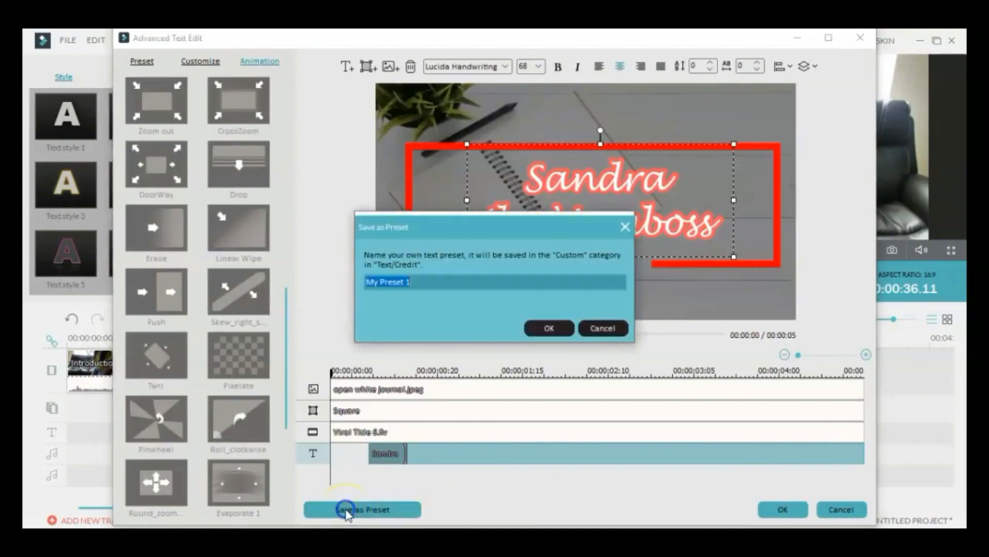
text(Intro #1)
click(547, 328)
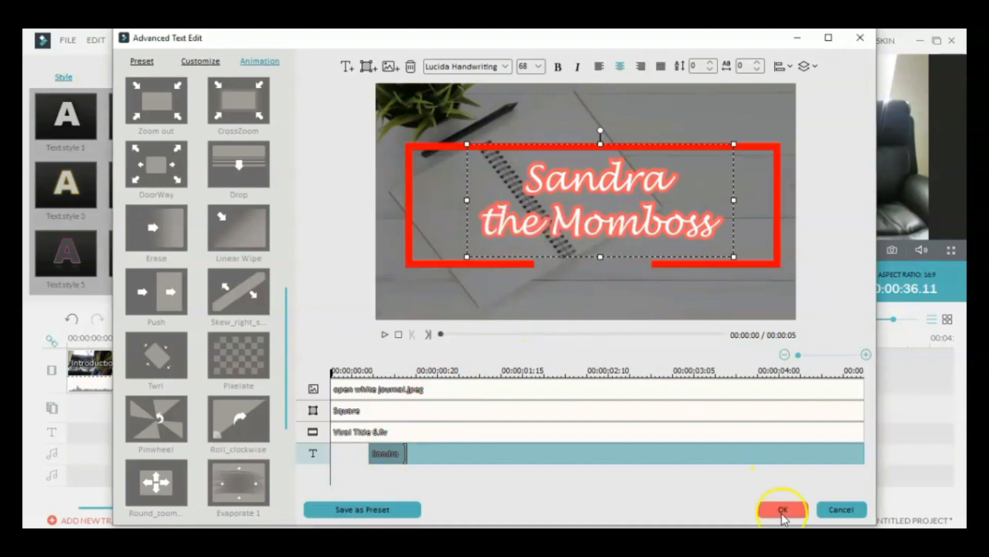
click(781, 510)
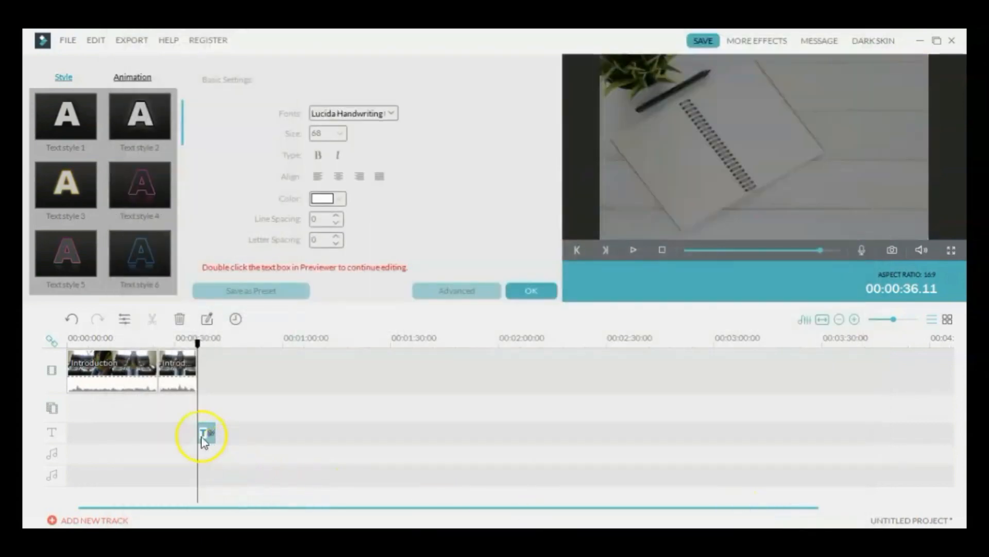
click(204, 424)
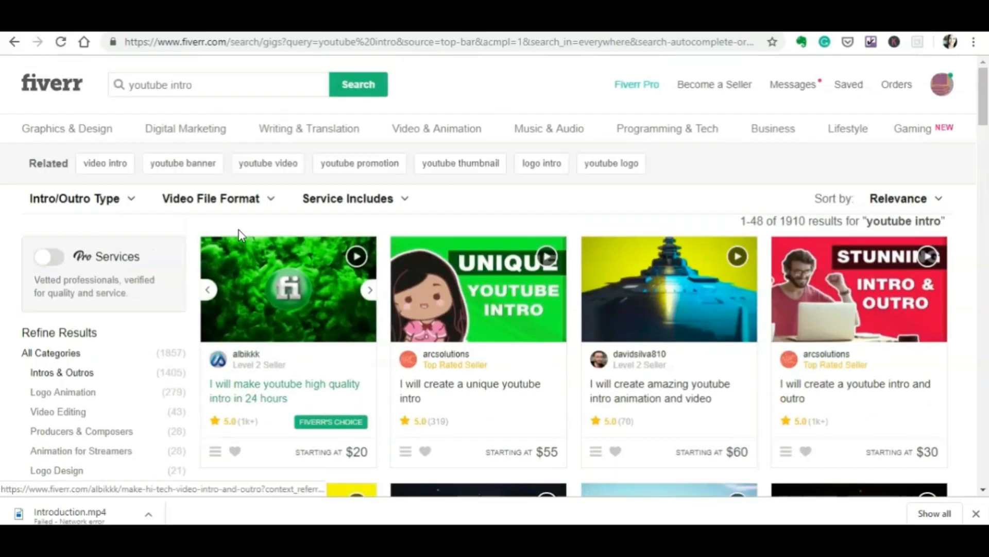
Switch to Fiverr in the browser and look through the "youtube intro" search results for intro-making services
scroll(238, 234, down, 8)
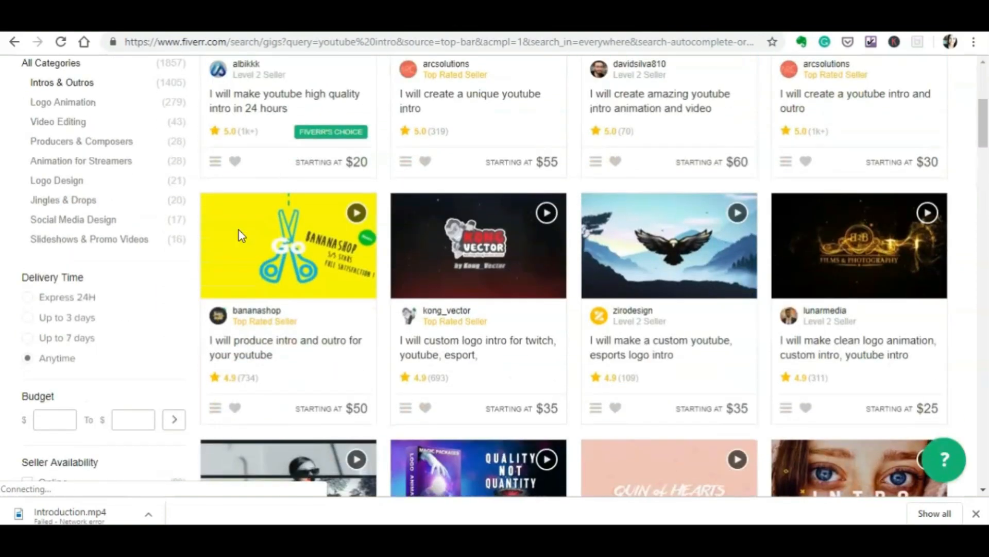
scroll(239, 234, down, 9)
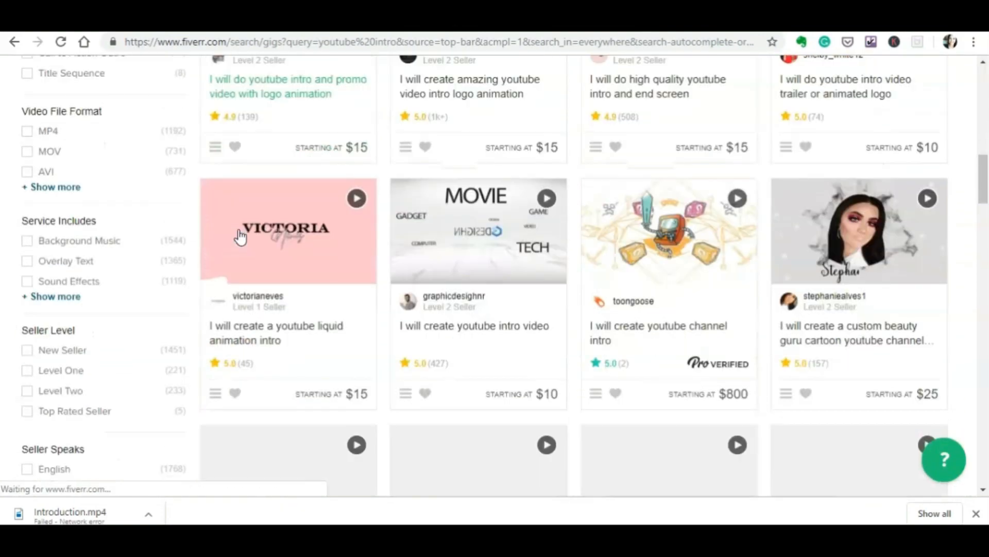
scroll(239, 234, down, 7)
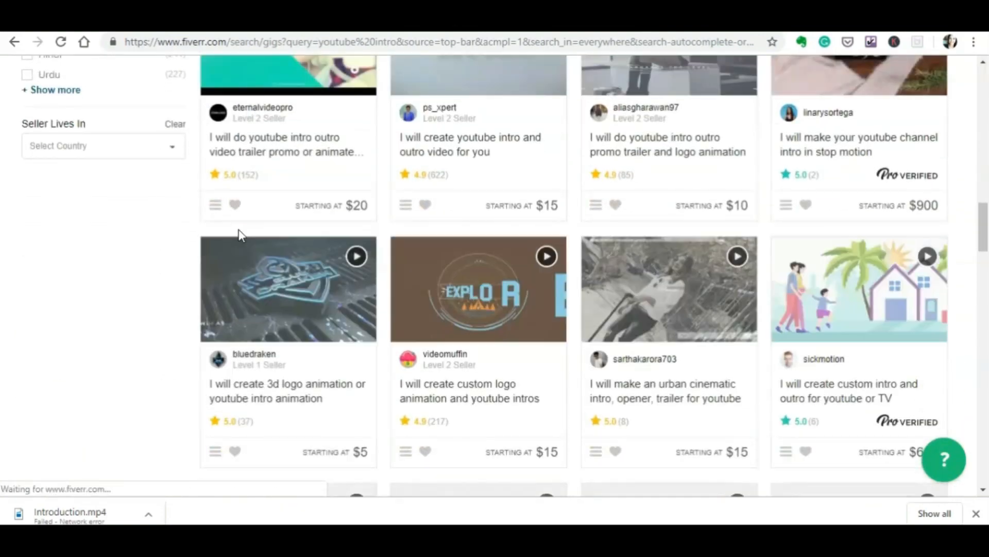
Look through more of the "youtube intro" gigs on Fiverr, examining their preview styles and starting prices
scroll(238, 234, down, 12)
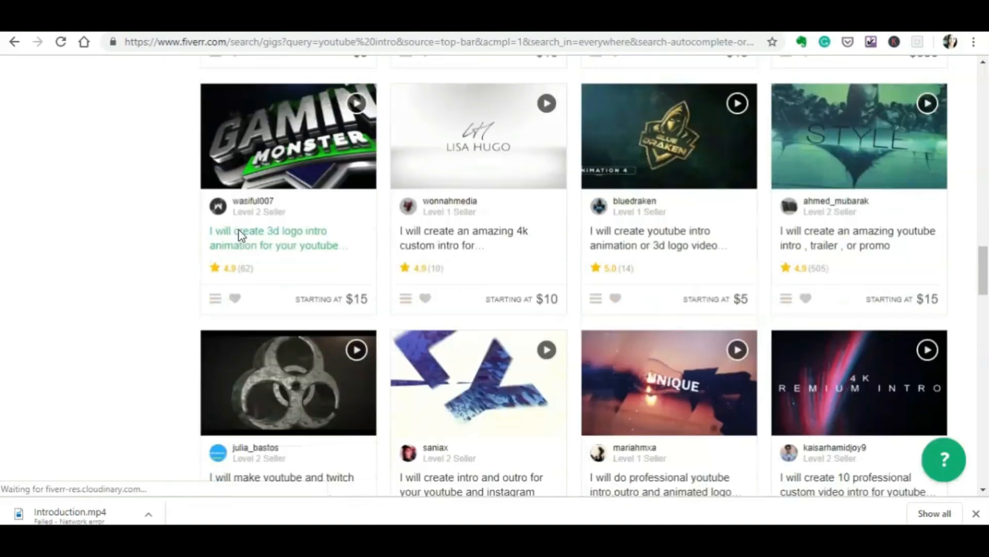
scroll(238, 235, down, 4)
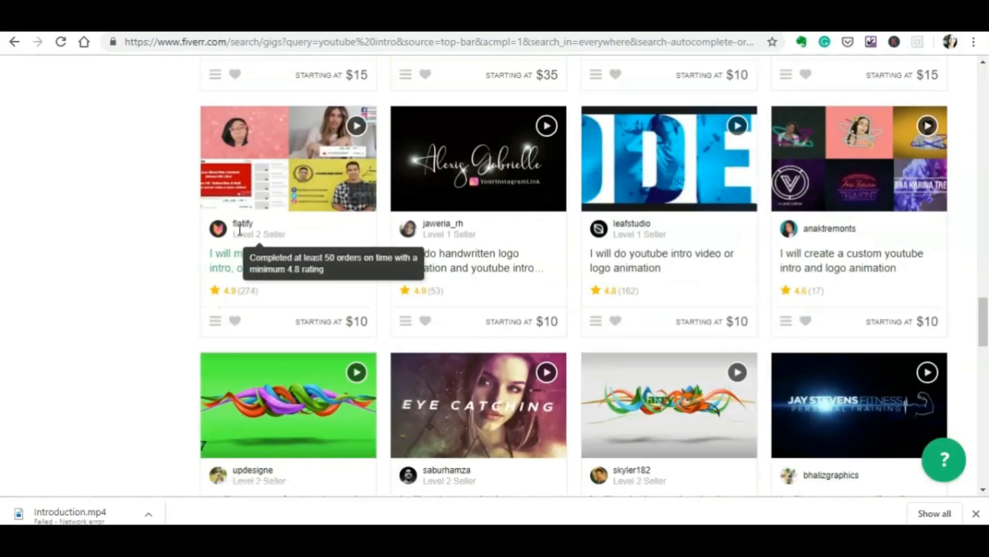
scroll(239, 234, down, 4)
scroll(237, 229, down, 1)
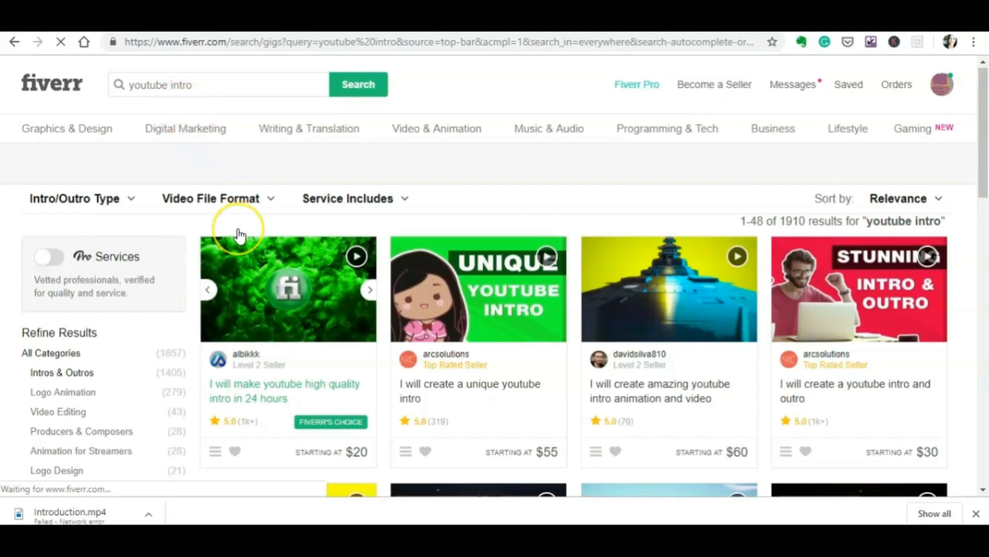
scroll(241, 227, down, 1)
scroll(242, 237, up, 1)
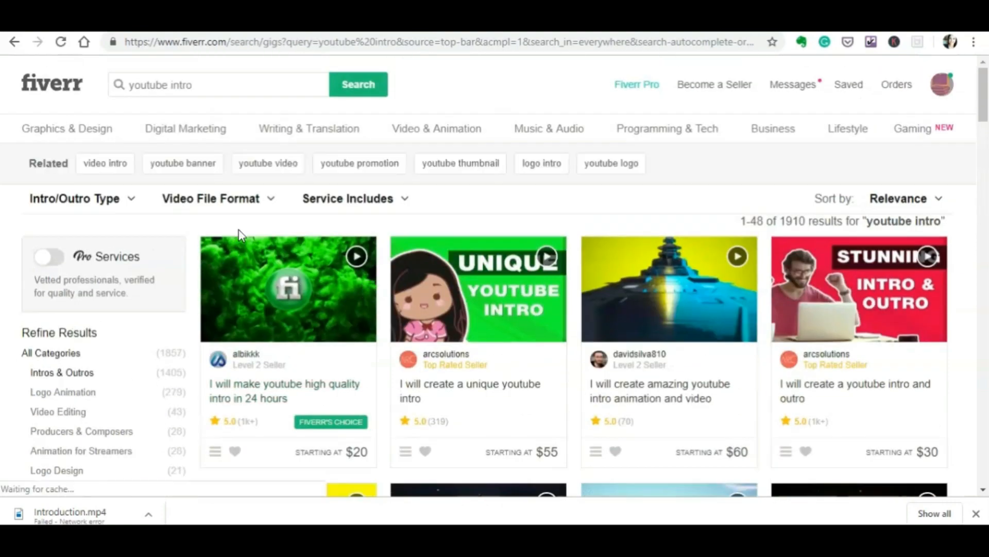
scroll(238, 234, down, 9)
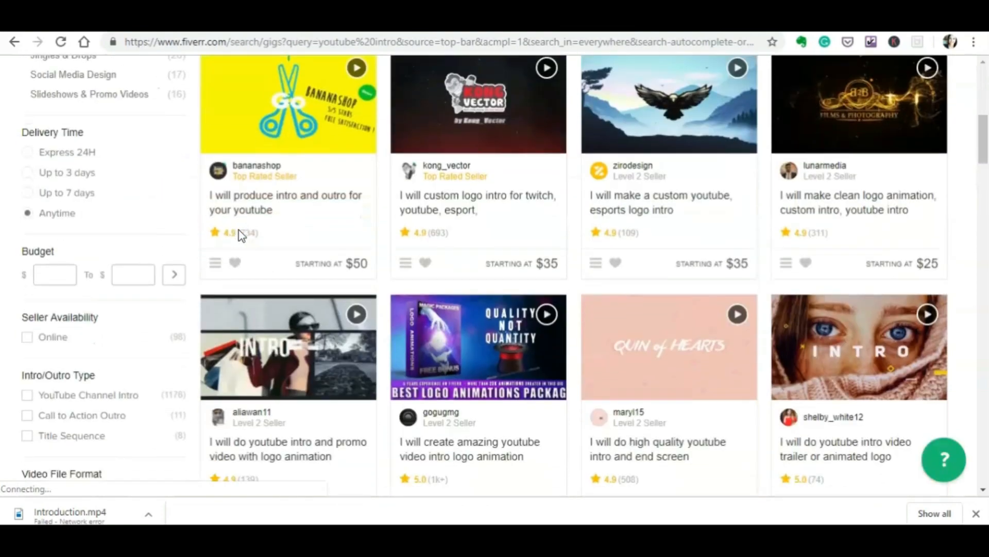
scroll(241, 236, down, 9)
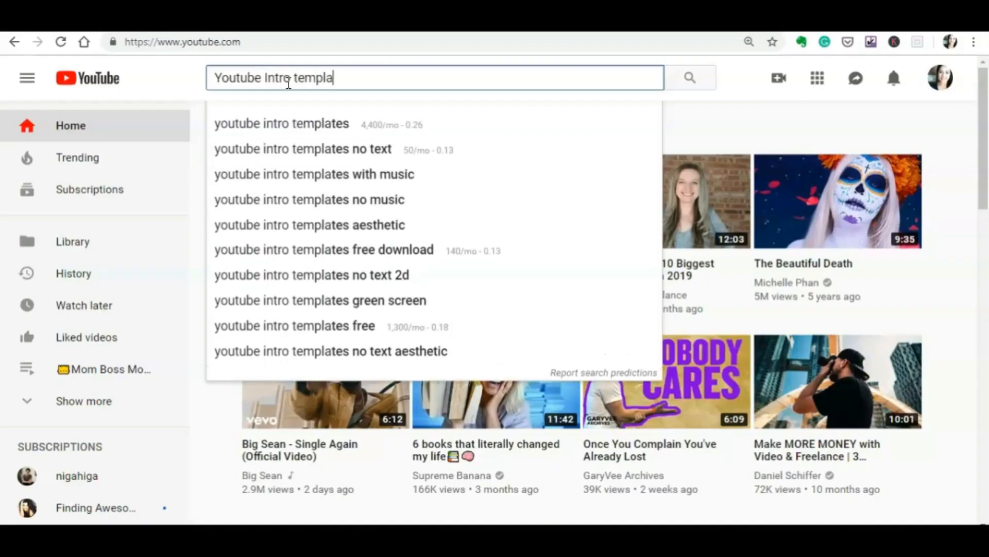
Search YouTube for "youtube intro templates no text" and open the video "TUMBLR INTRO TEMPLATES 2018! (no text)"
click(287, 150)
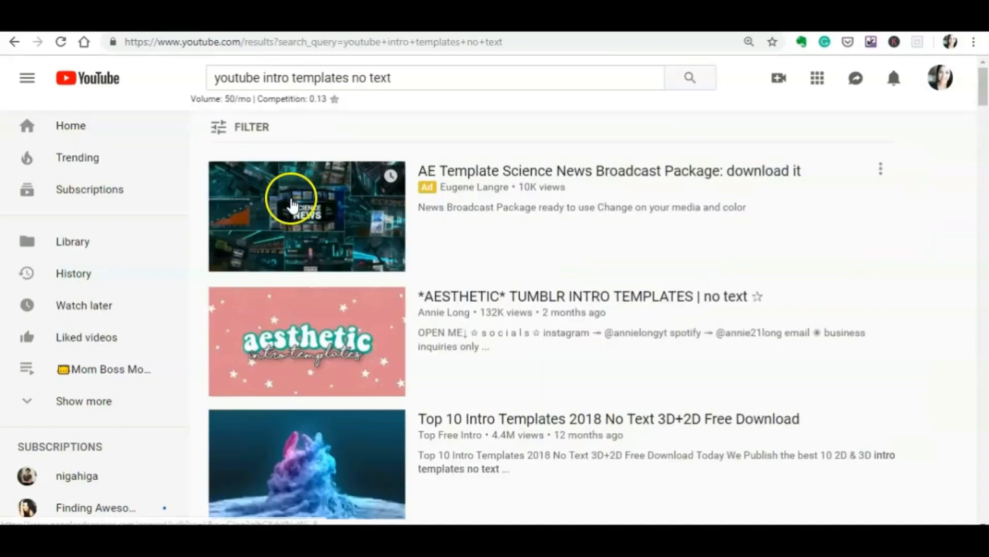
scroll(306, 251, down, 3)
scroll(306, 251, down, 4)
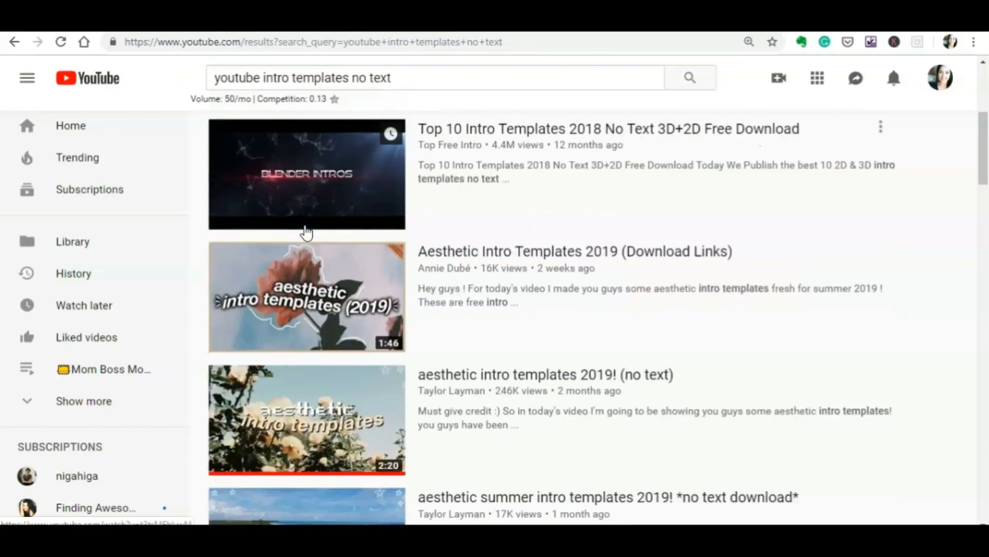
scroll(307, 233, down, 20)
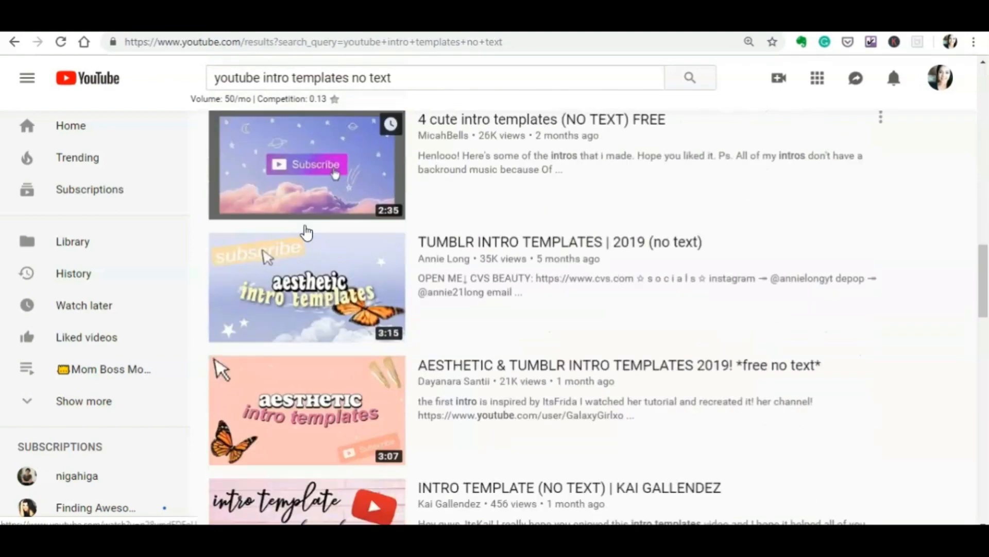
scroll(306, 233, down, 4)
click(307, 233)
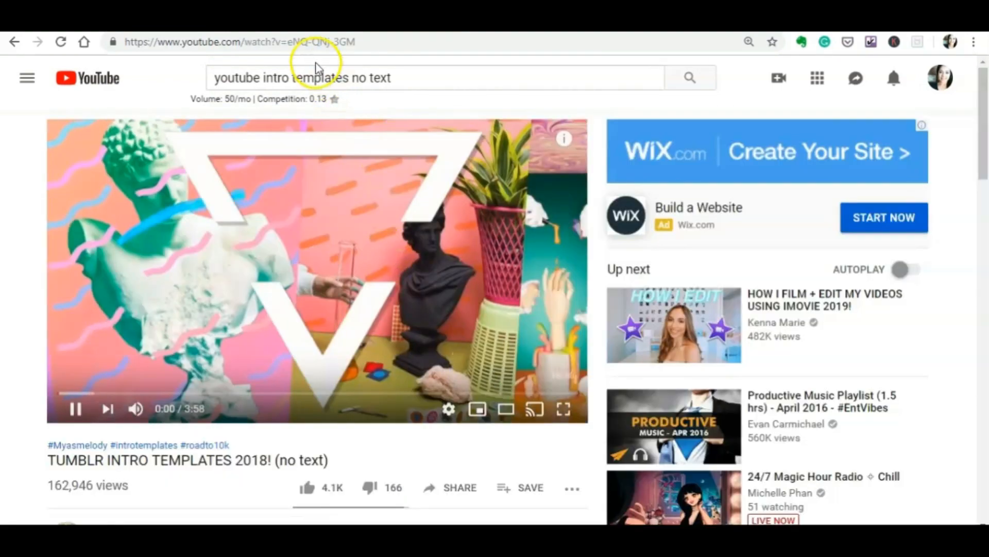
Copy the template video's URL, convert it to mp4 on ytmp3.cc and download the file
click(336, 44)
right_click(336, 45)
click(369, 124)
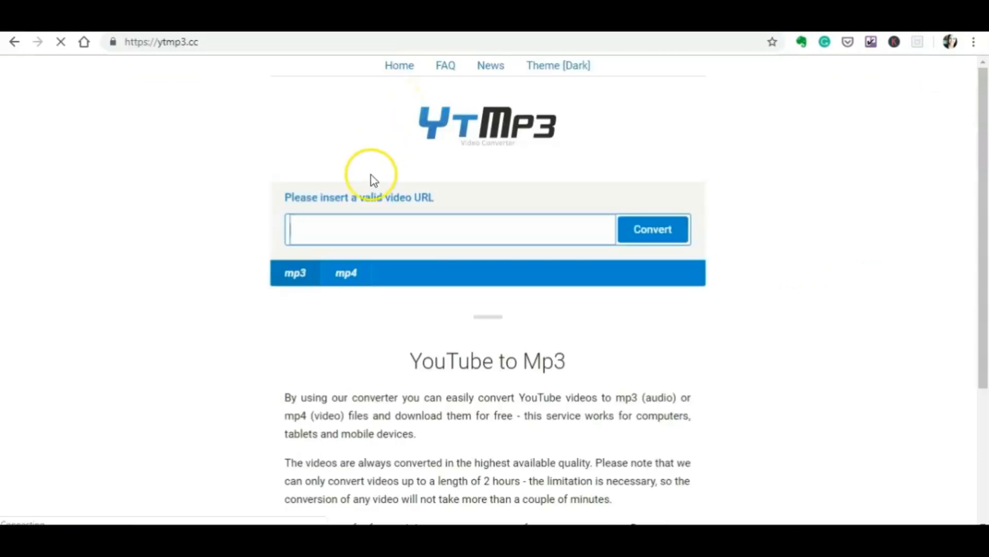
key(ctrl+v)
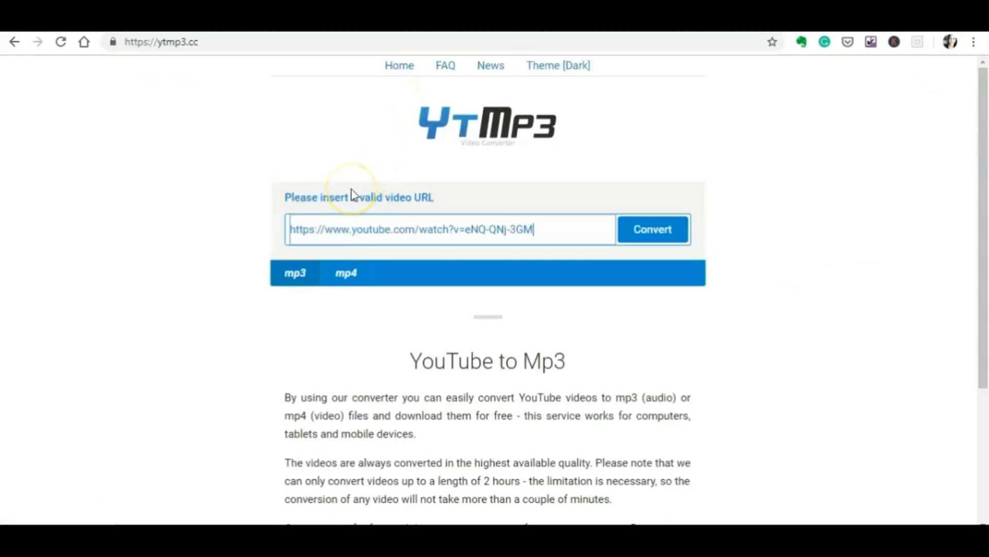
click(351, 279)
click(644, 233)
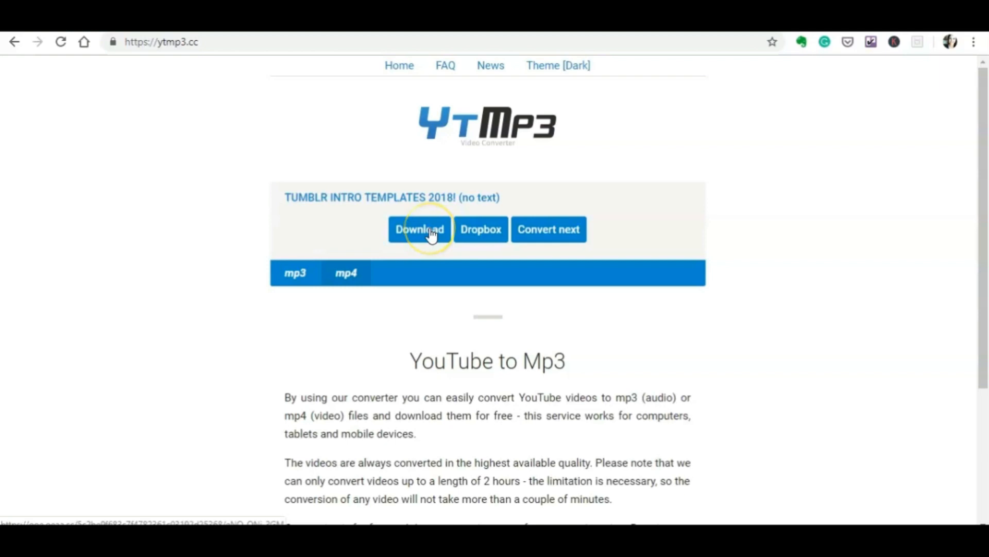
click(429, 232)
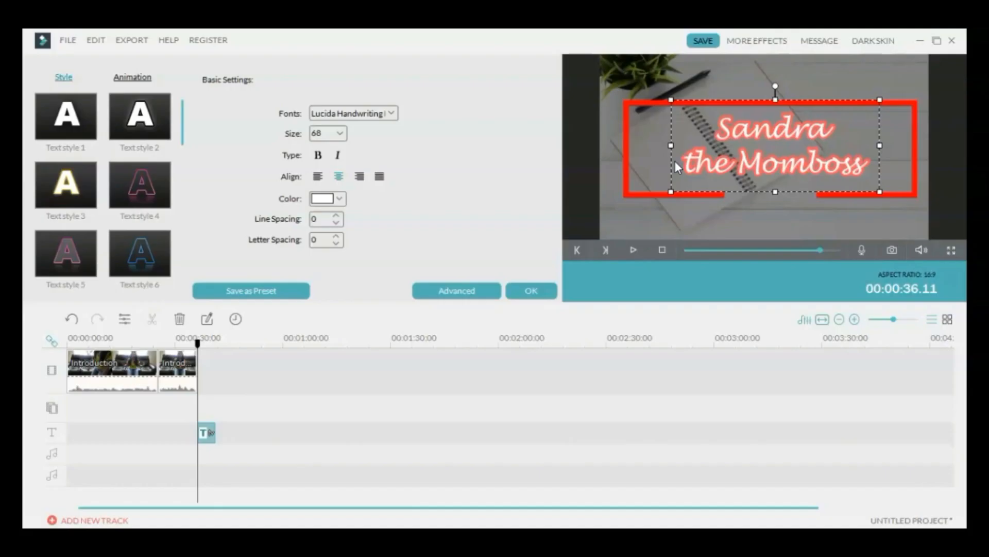
Back in Filmora, replace the title on the timeline with the imported Tumblr intro template video, placed after the Introduction clips
click(526, 289)
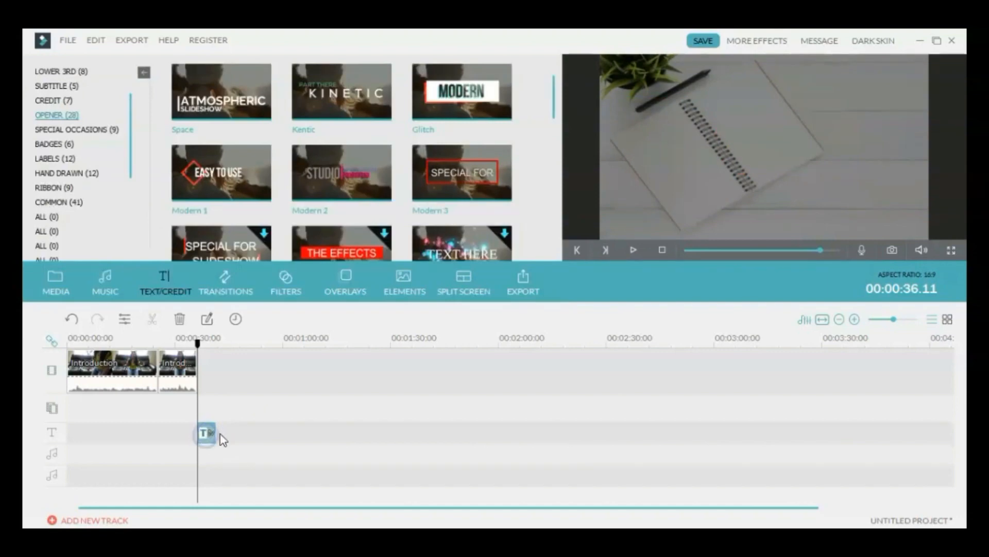
click(180, 320)
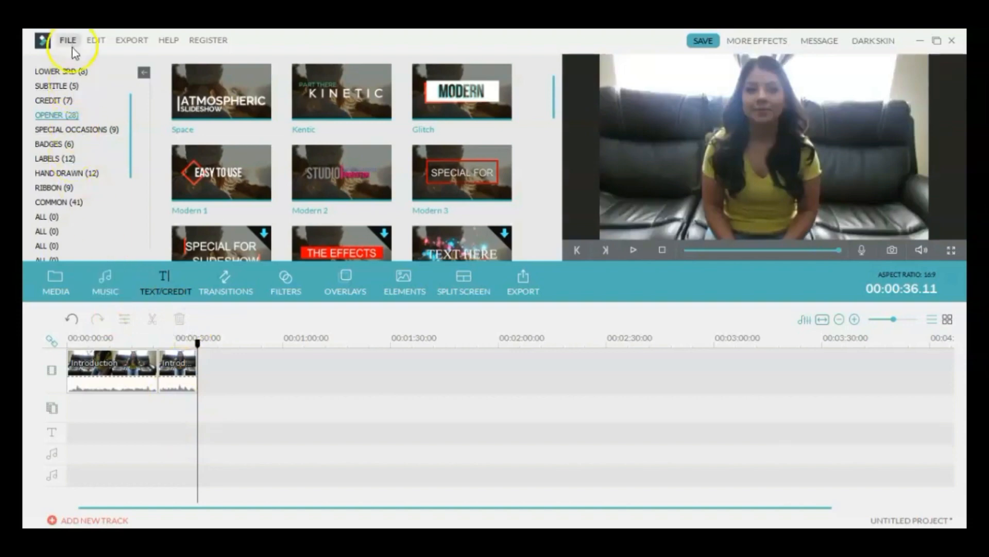
click(69, 41)
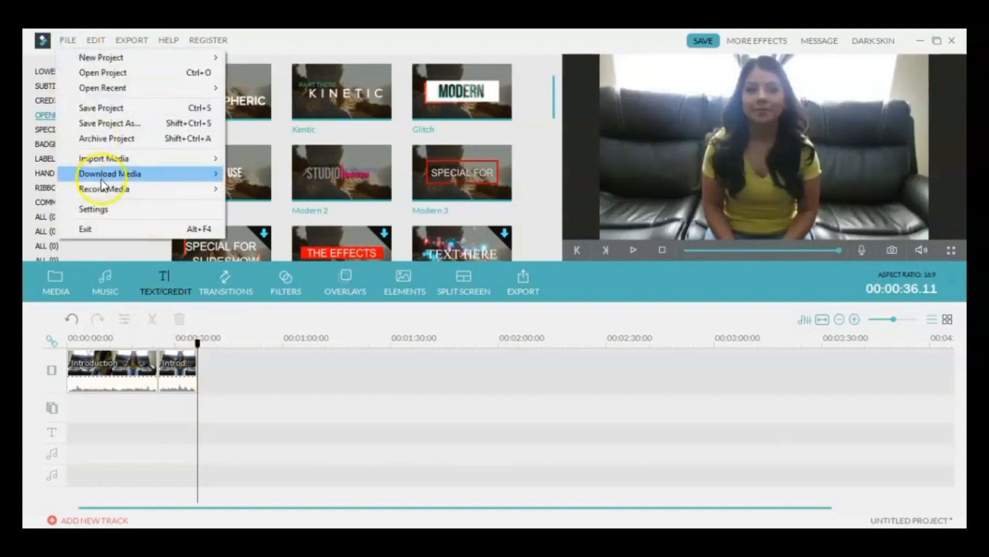
mouse_move(119, 164)
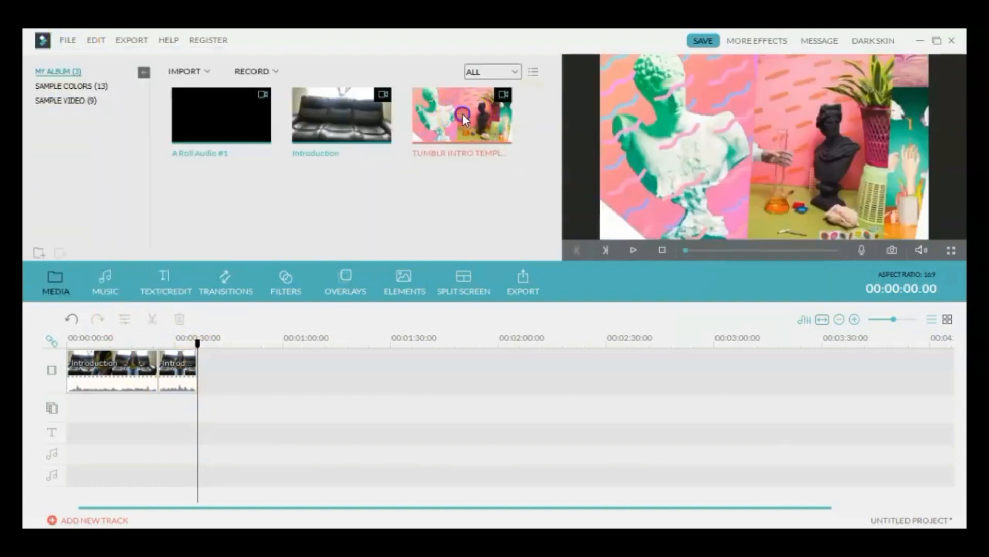
drag(893, 319, 892, 318)
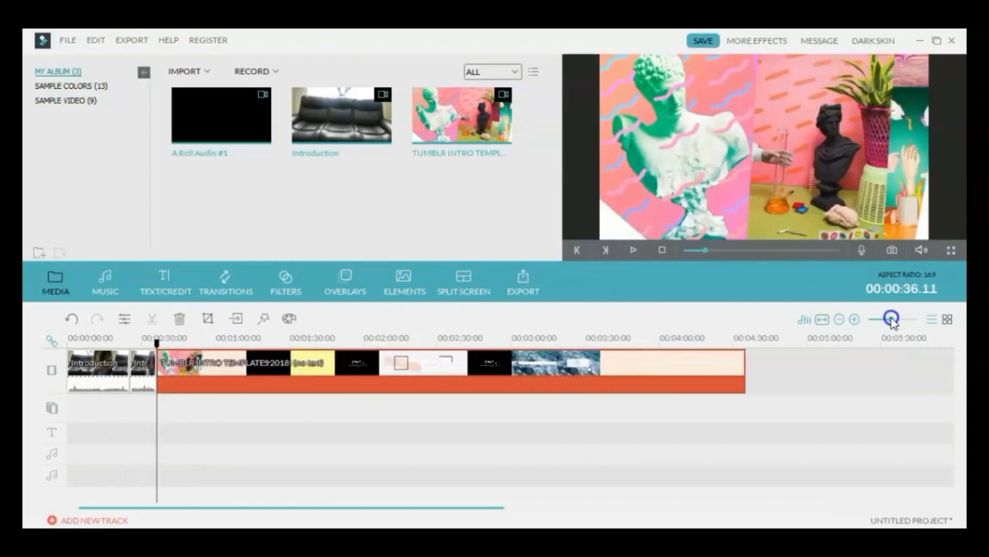
Split the Tumblr intro template clip at 00:02:16.23 and delete the part before the cut
click(158, 334)
mouse_move(158, 334)
mouse_down()
mouse_move(440, 346)
mouse_move(403, 344)
mouse_up()
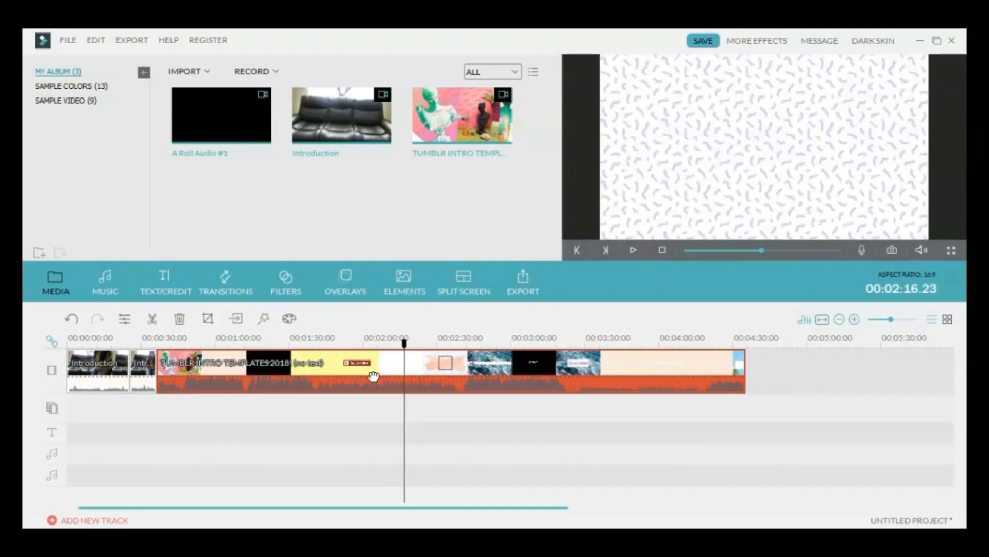
key(ctrl+b)
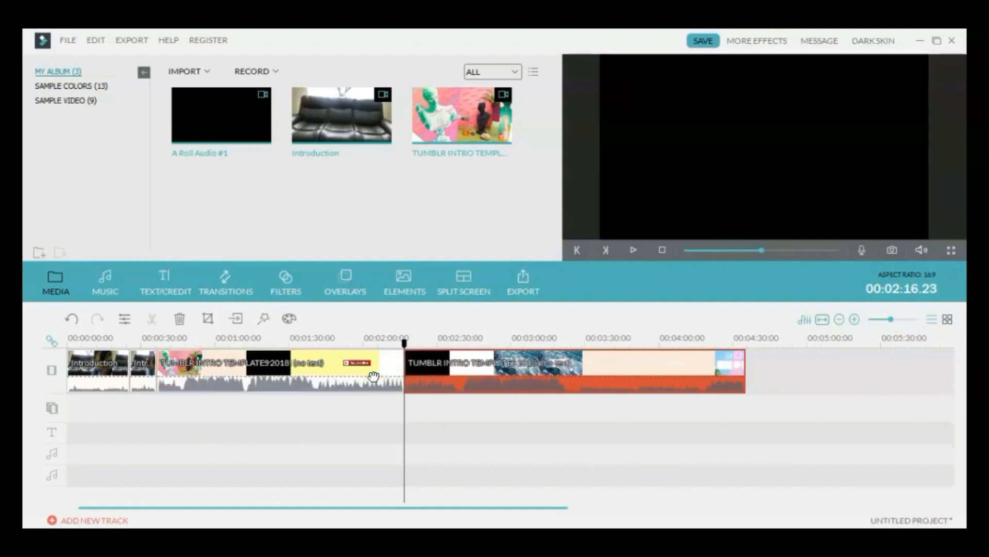
click(340, 374)
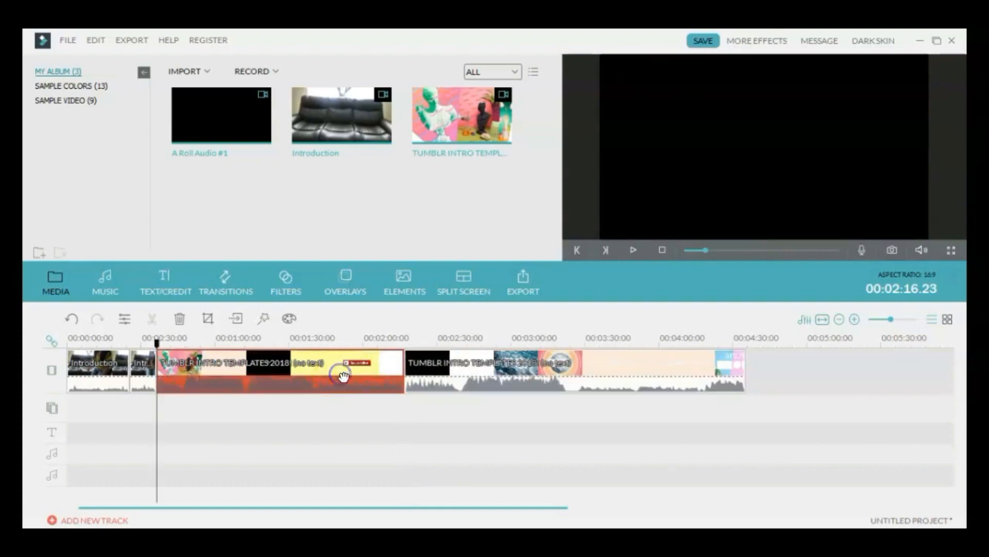
key(Delete)
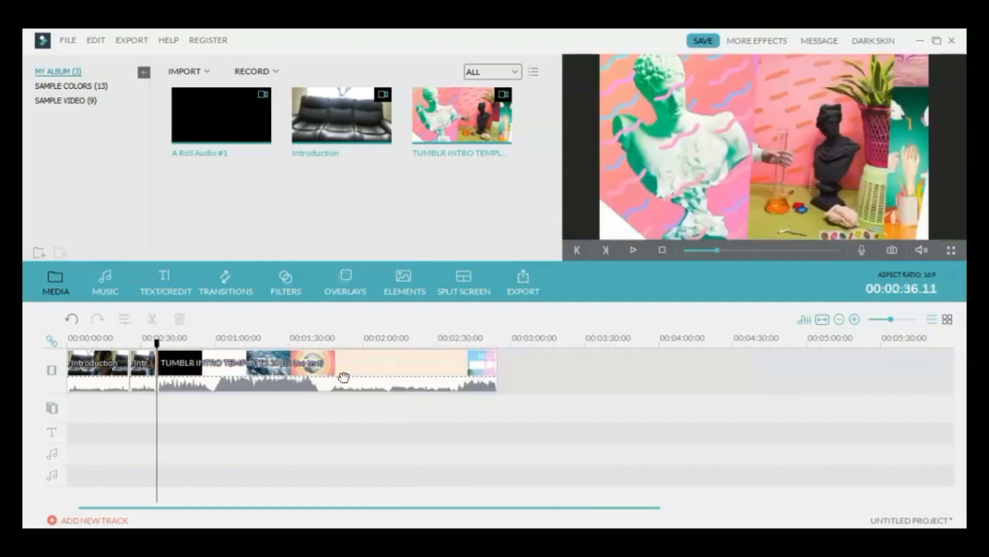
Split the remaining template clip at 00:00:52.12, where the Subscribe graphic shows, and delete everything after the cut
click(160, 345)
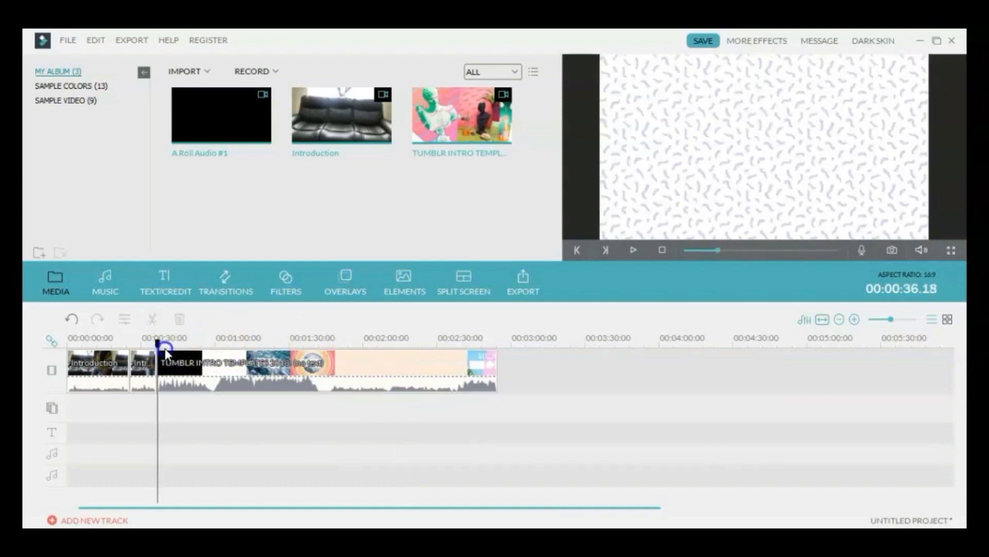
drag(158, 344, 196, 345)
click(223, 364)
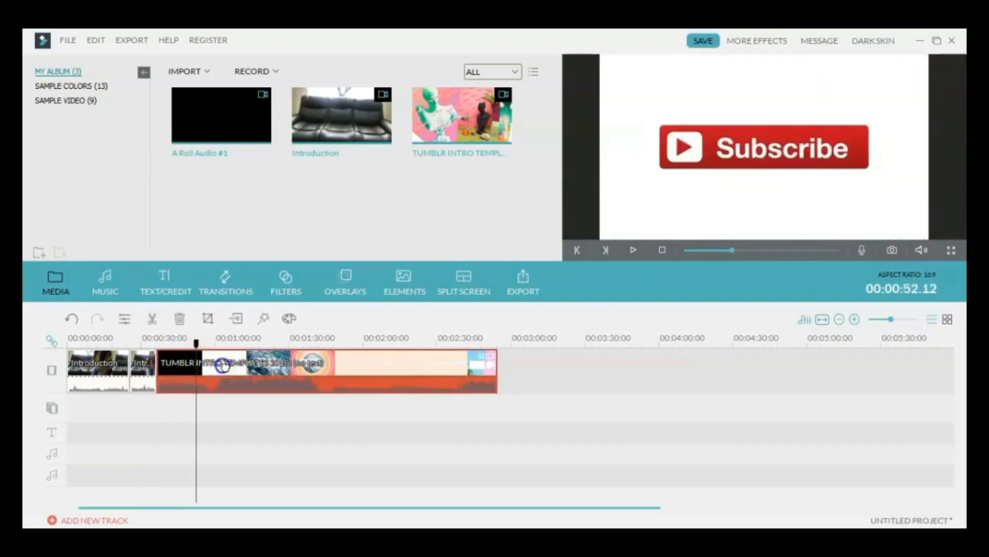
click(152, 318)
click(217, 365)
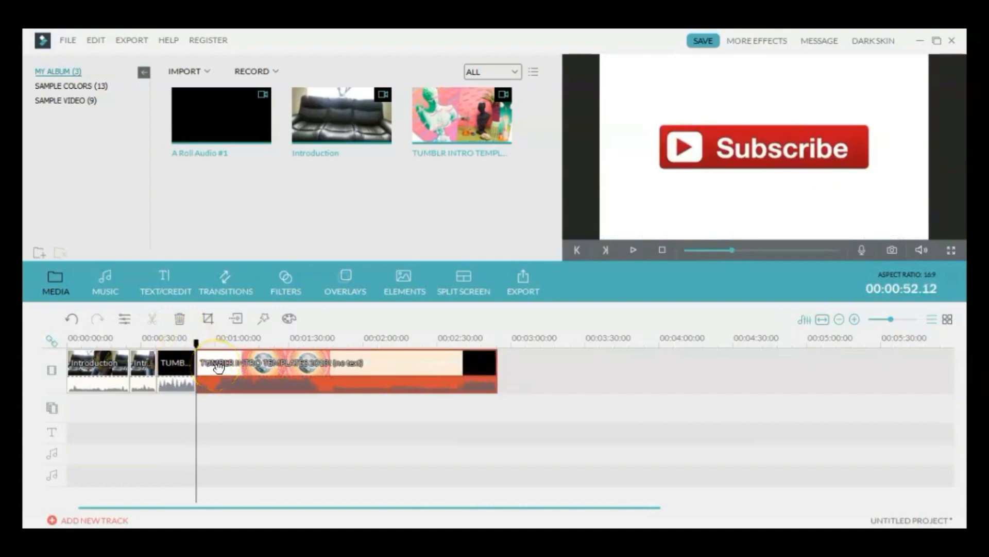
key(Delete)
Add the Modern 3 opener title beneath the start of the template clip and extend it to the clip's end
drag(195, 344, 157, 350)
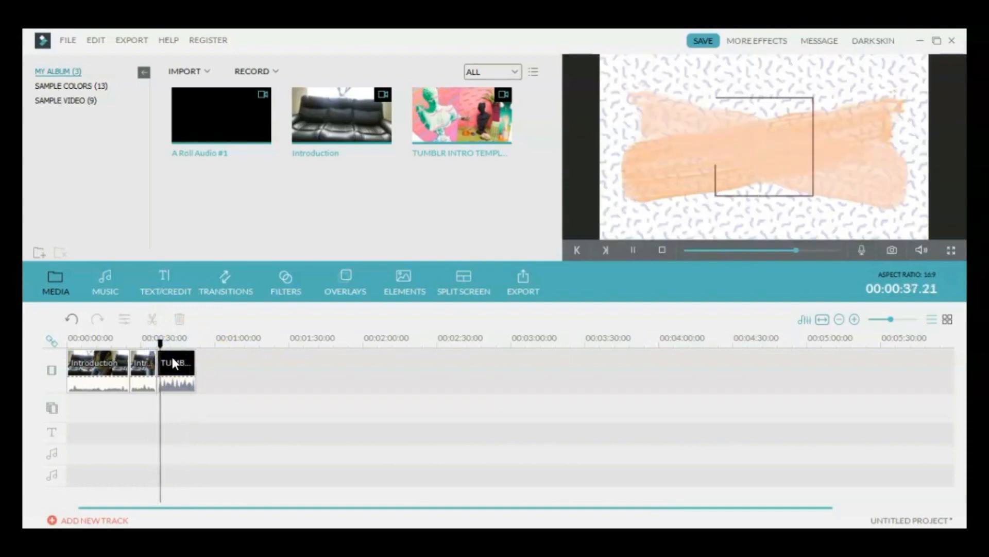
click(165, 282)
click(462, 173)
drag(429, 175, 169, 432)
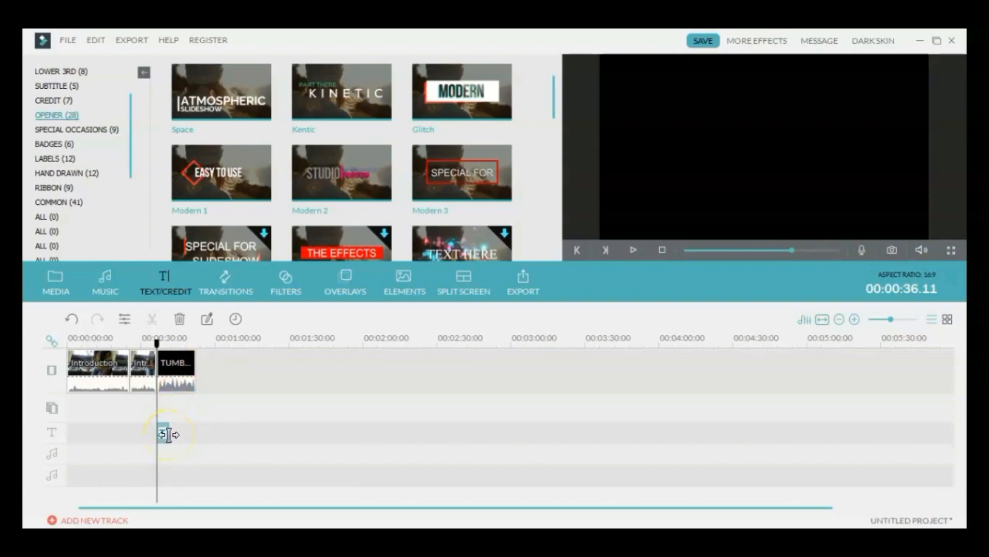
drag(168, 434, 193, 436)
click(205, 380)
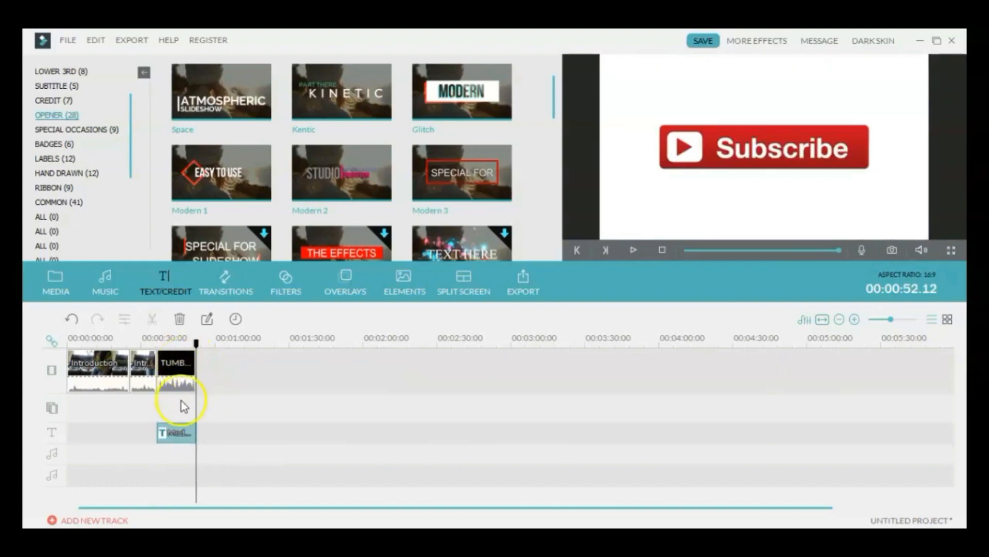
Remove the red frame and the SLIDESHOW text in the title's advanced text editor, and play the title preview
double_click(177, 440)
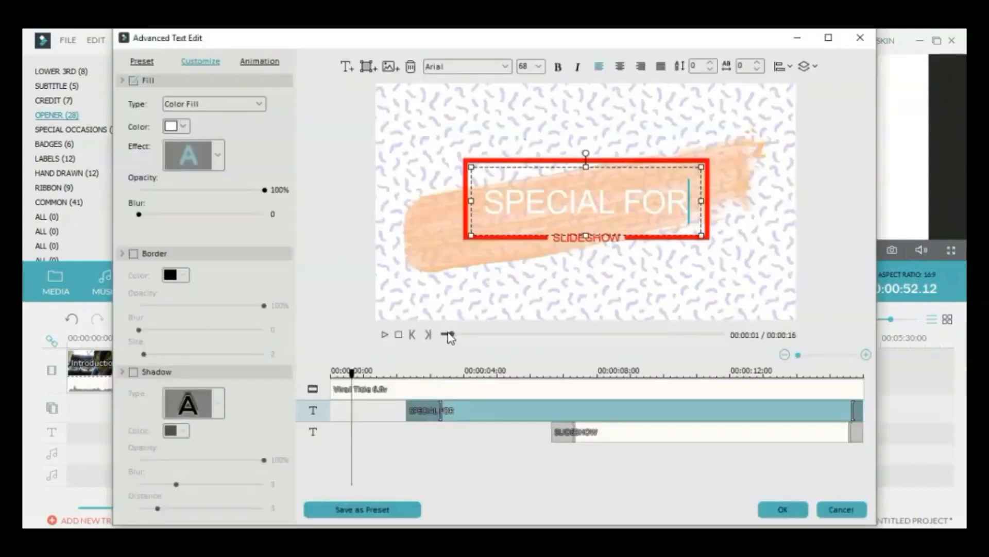
click(467, 154)
key(Delete)
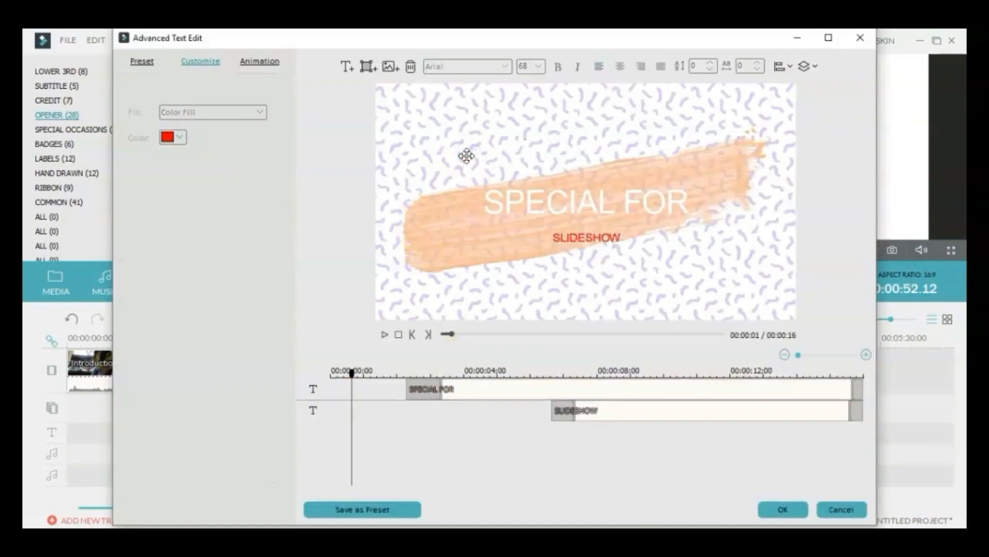
click(578, 238)
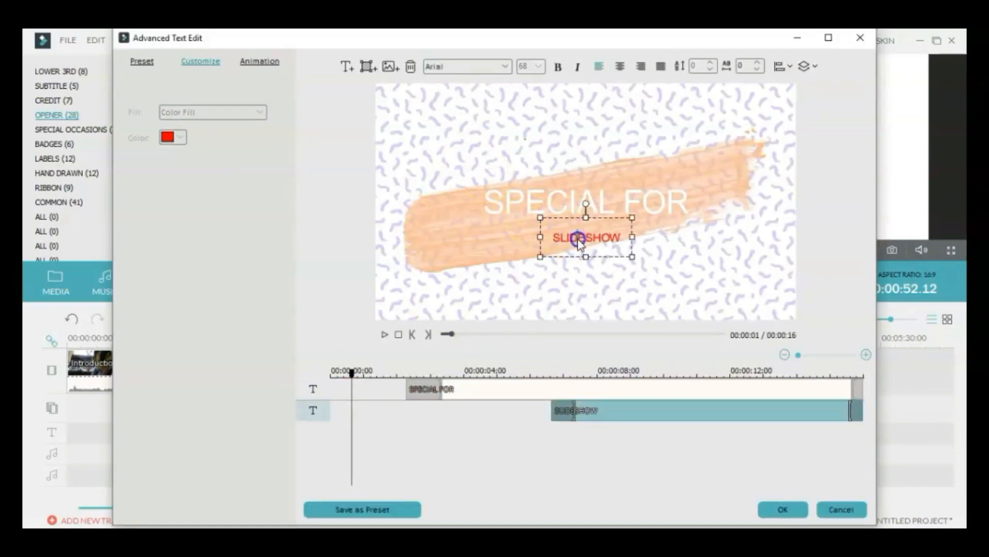
key(Delete)
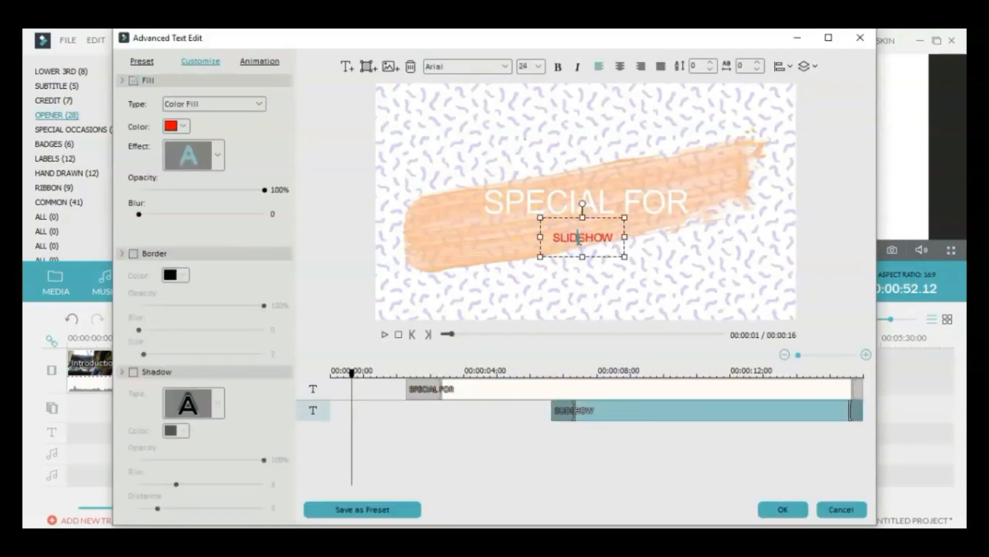
key(Delete)
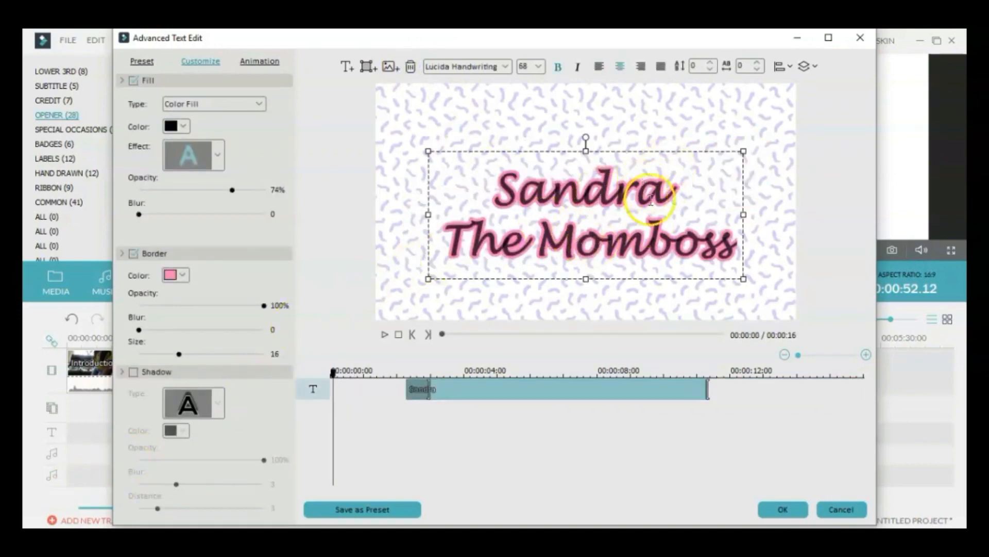
click(387, 336)
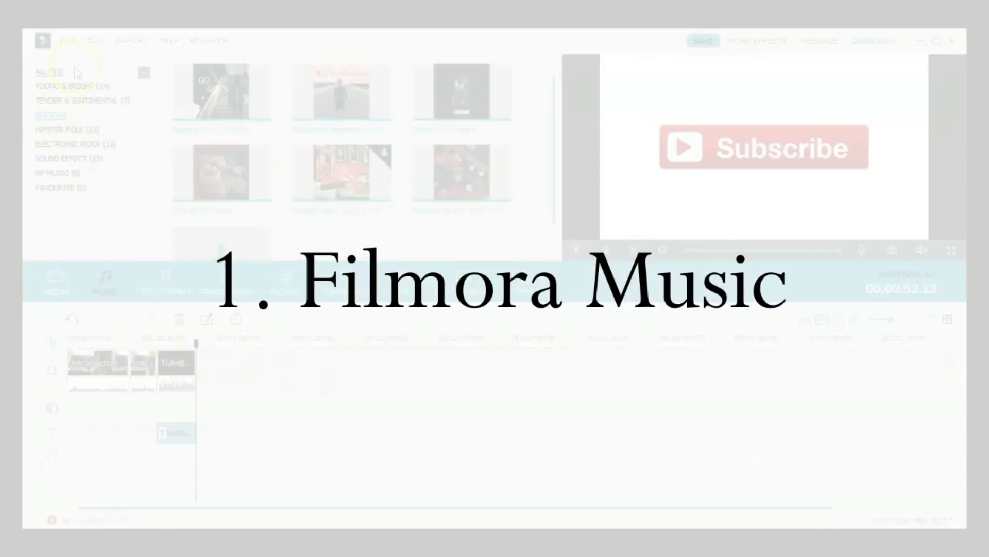
Preview the Drift - Pages Turn track from the Young & Bright music and add it beneath the start of the template clip
click(73, 159)
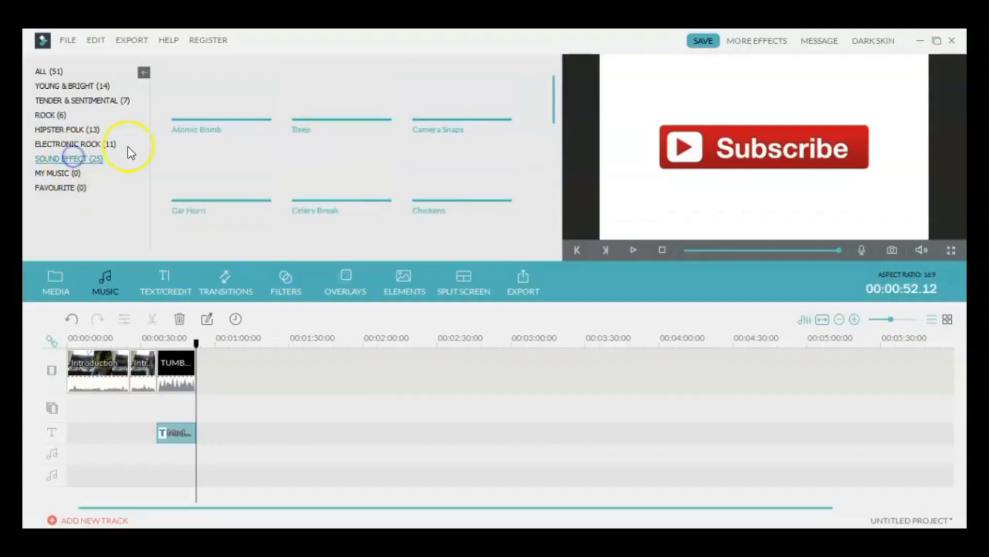
click(72, 86)
double_click(301, 99)
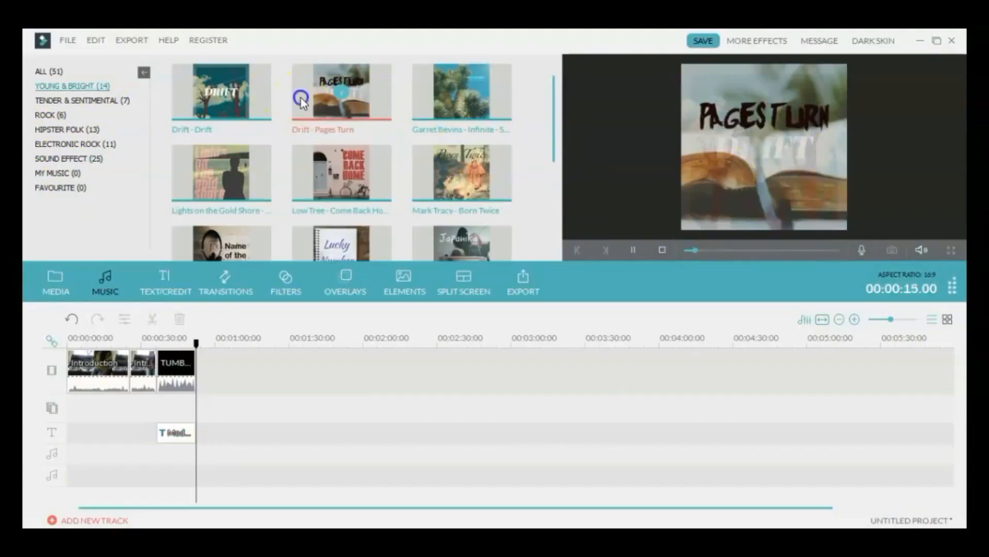
drag(301, 99, 157, 453)
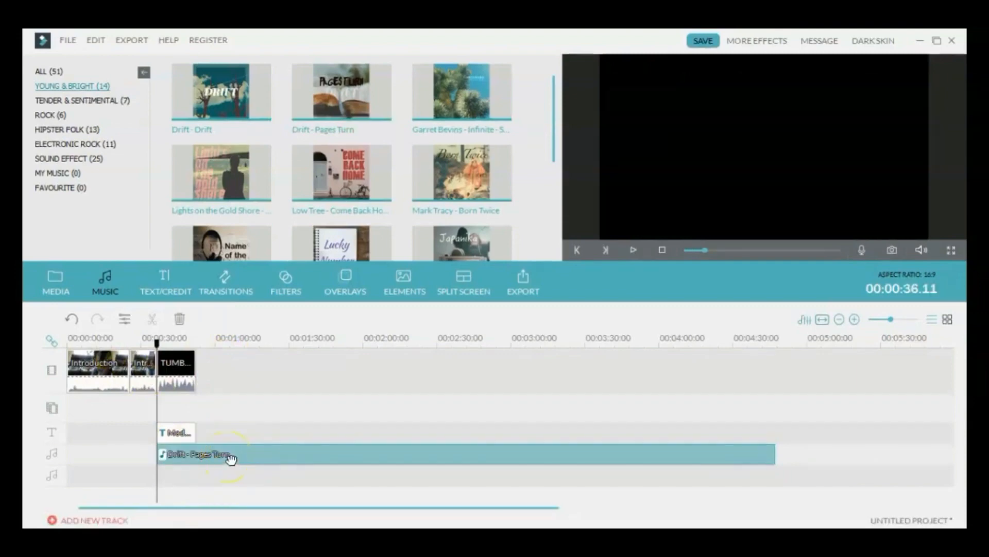
double_click(230, 456)
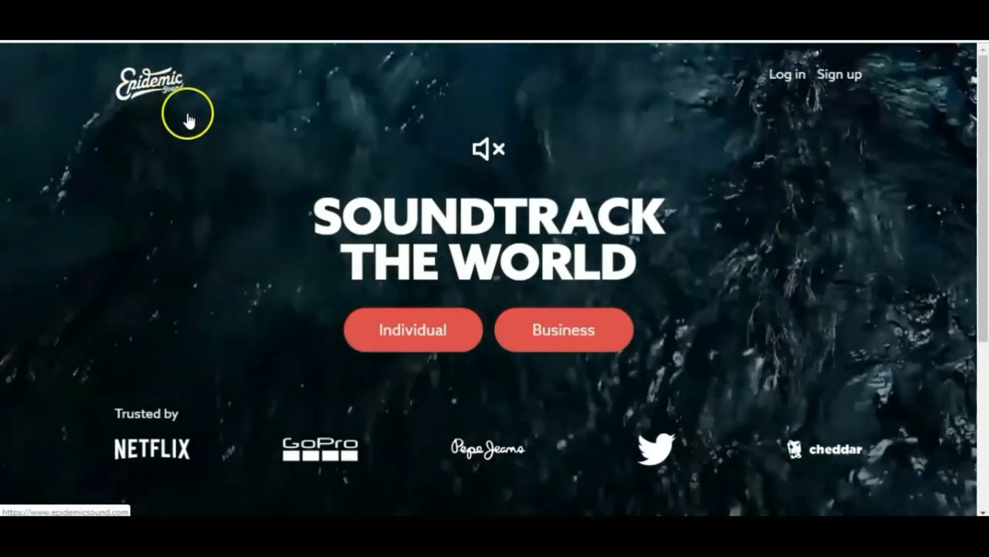
Examine Epidemic Sound's individual offer for content creators, including its features and how the service works
click(407, 334)
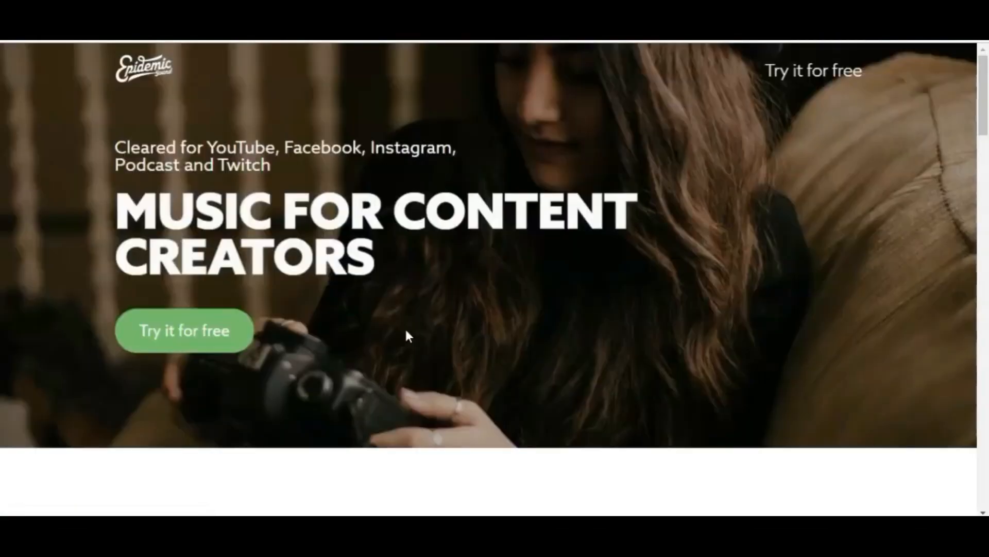
scroll(439, 240, down, 5)
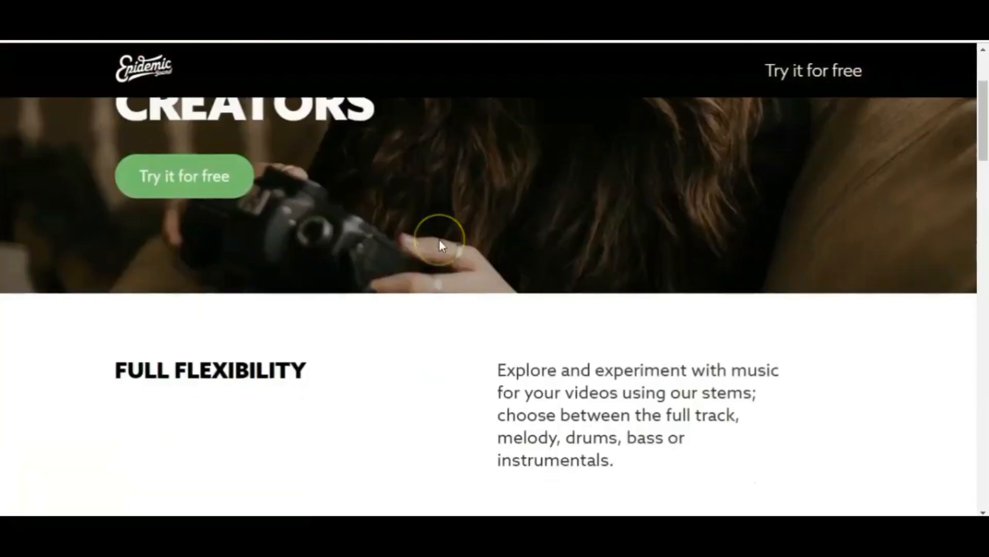
scroll(440, 242, down, 10)
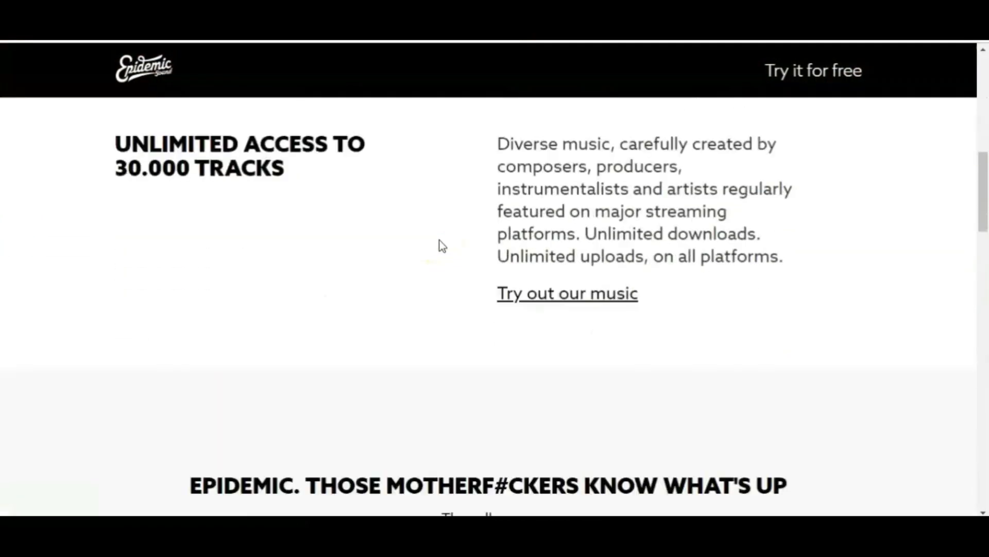
scroll(440, 241, down, 10)
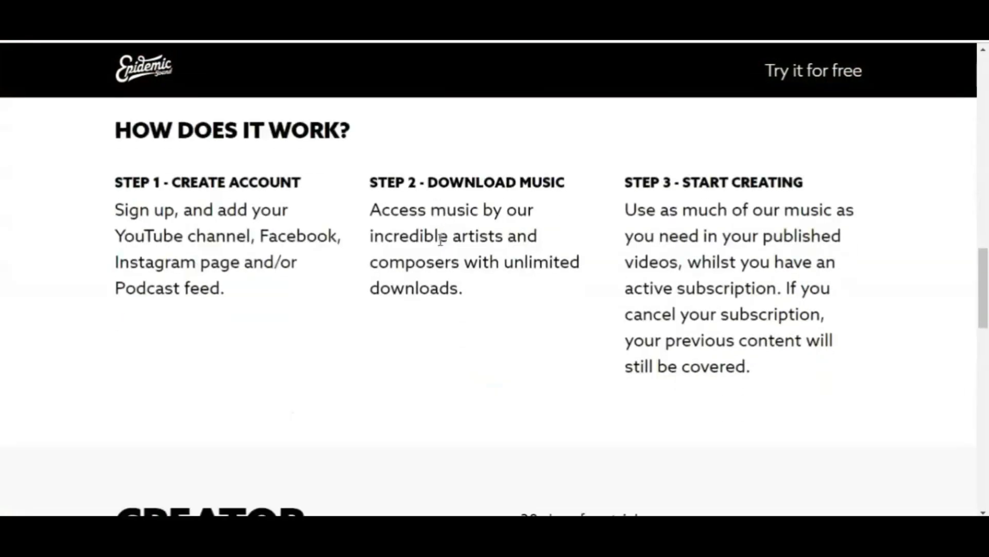
scroll(440, 240, down, 1)
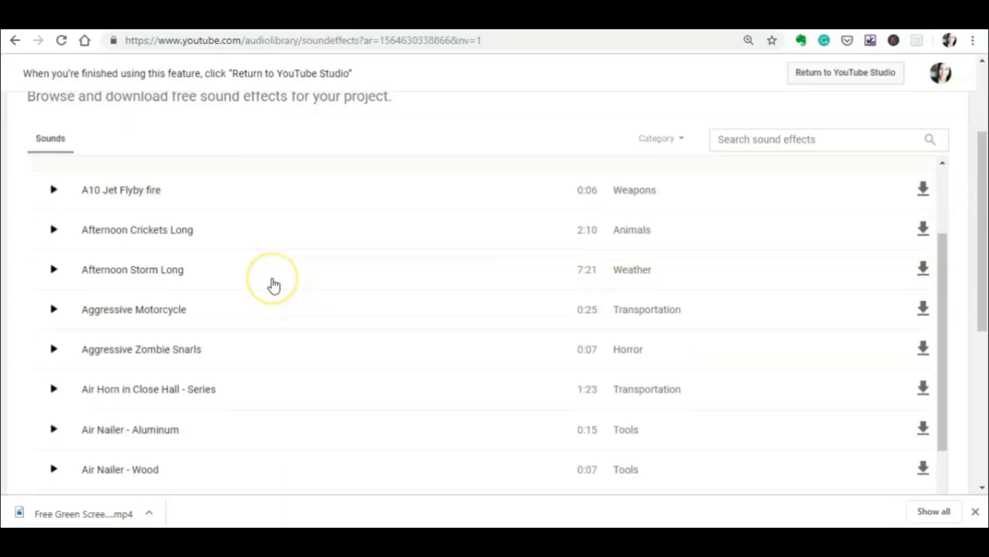
Browse the free sound effects in the YouTube Audio Library
scroll(272, 283, down, 6)
scroll(273, 285, down, 11)
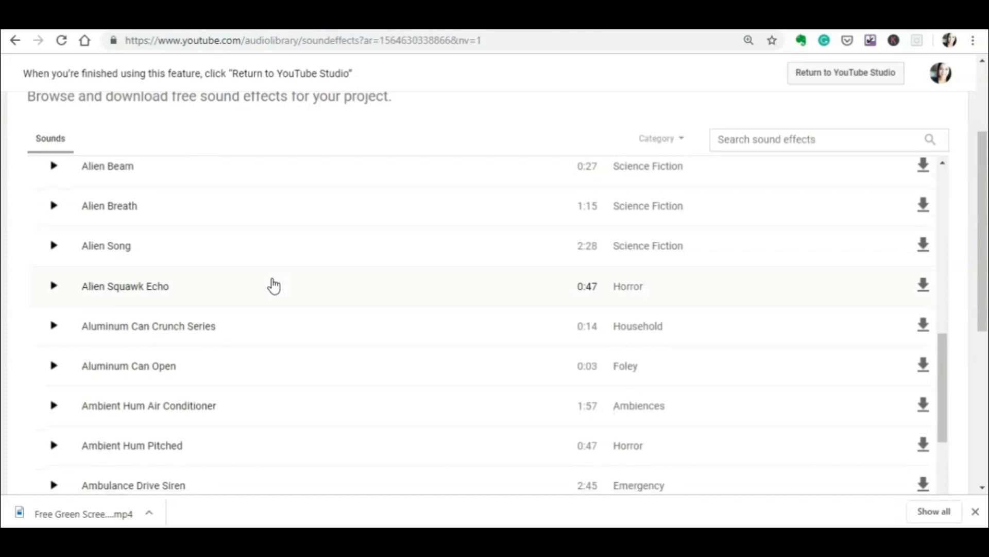
scroll(274, 285, down, 12)
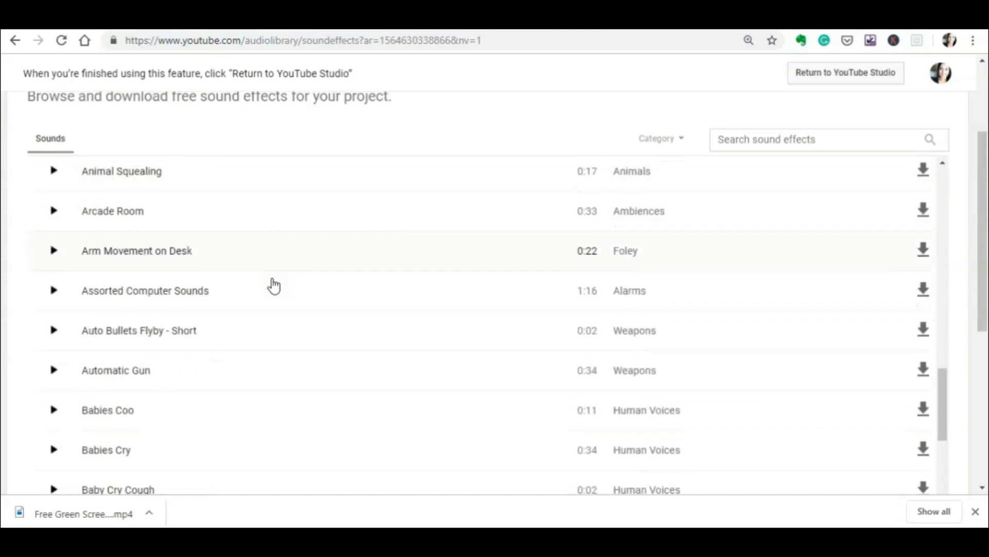
scroll(274, 285, down, 10)
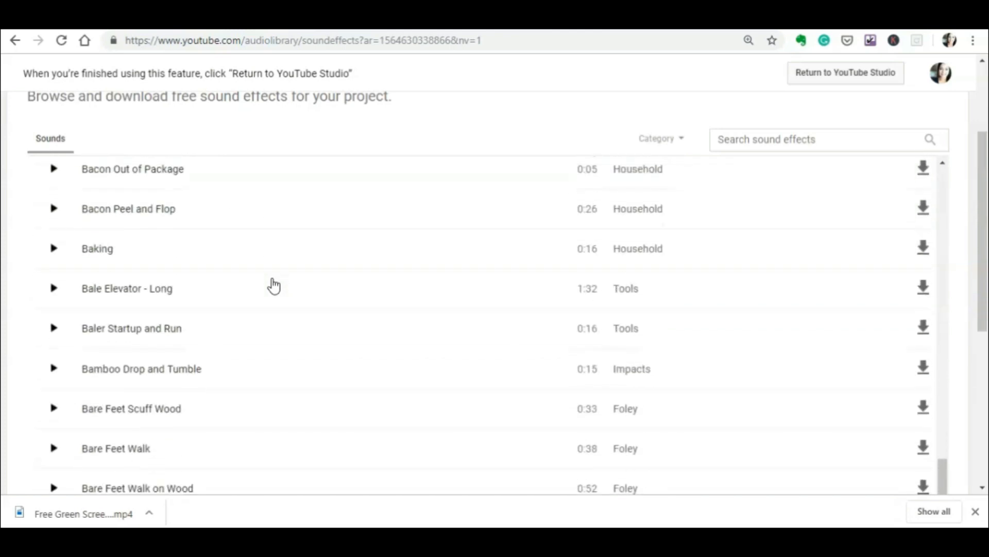
scroll(274, 285, down, 1)
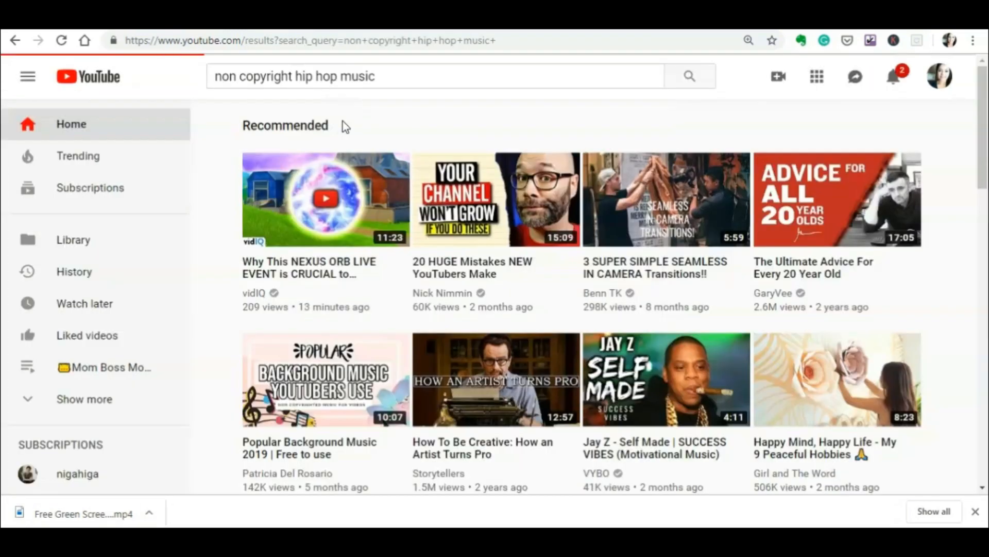
Search YouTube for "non copyright hip hop music" and look through the resulting videos
key(Return)
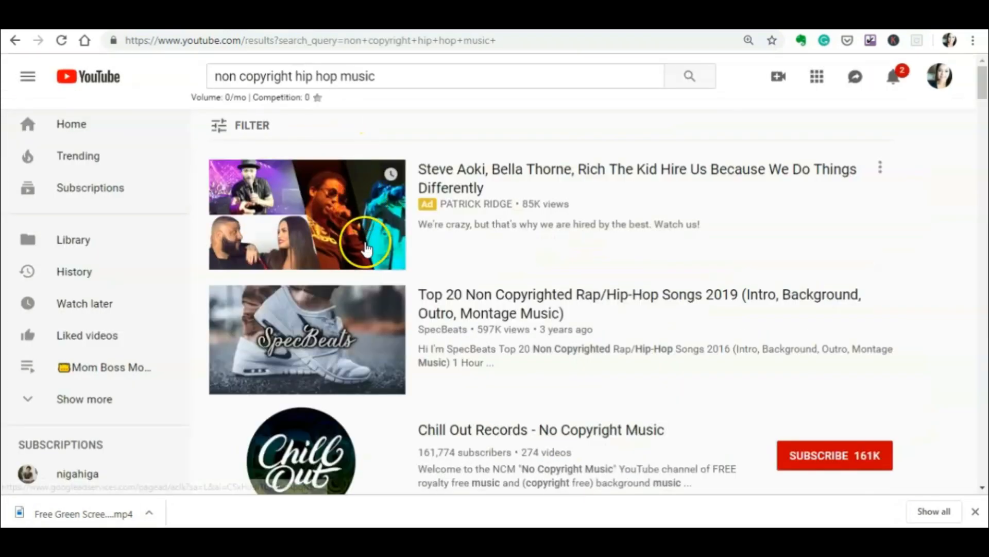
scroll(364, 247, down, 5)
scroll(367, 250, down, 5)
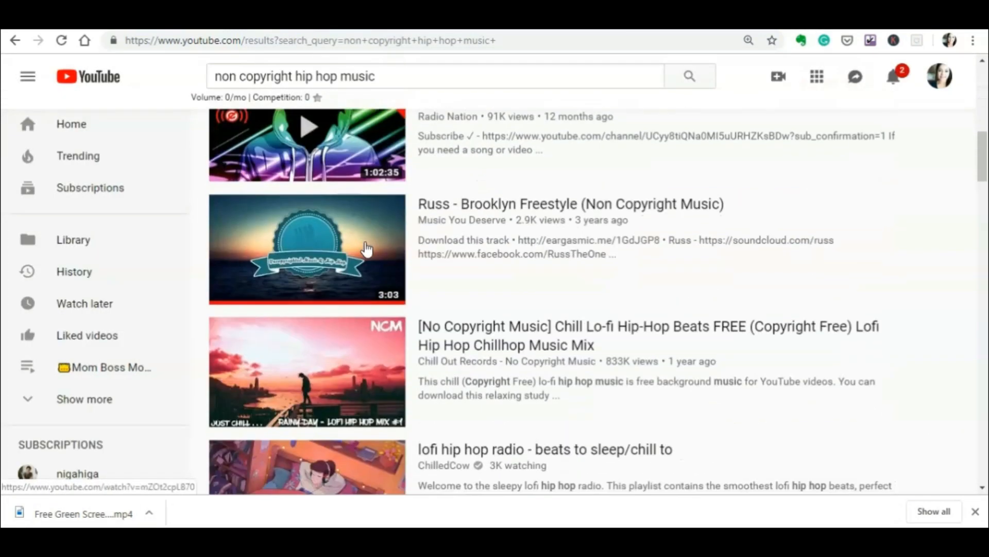
scroll(366, 250, down, 8)
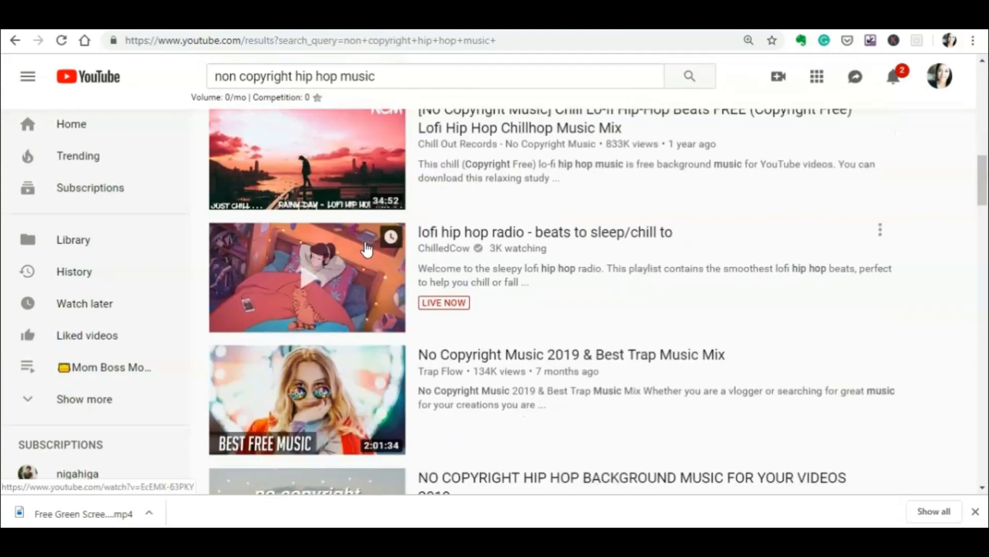
Copy the link of the "NO COPYRIGHT HIP HOP BACKGROUND MUSIC FOR YOUR VIDEOS 2019" video and download it as an mp3 through ytmp3.cc
click(367, 247)
click(318, 42)
right_click(317, 42)
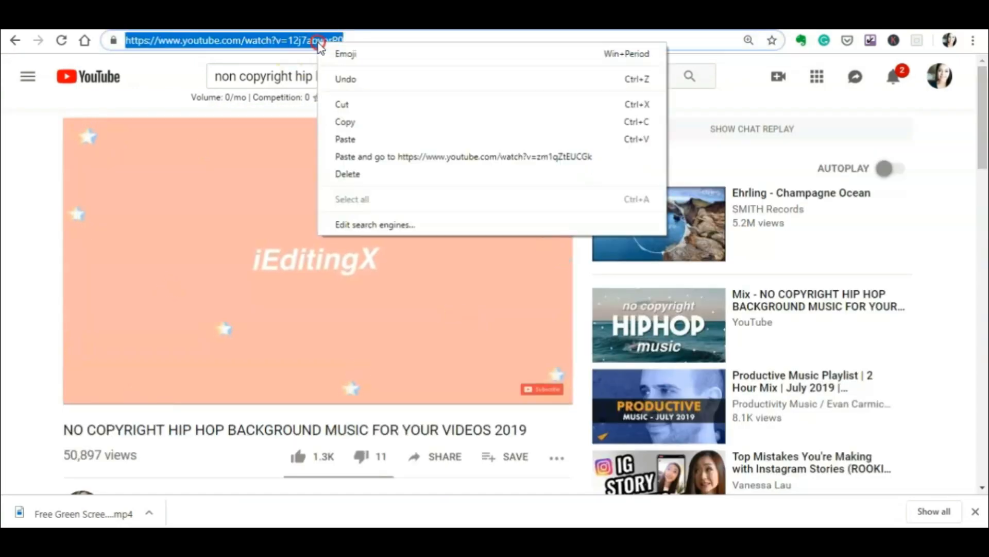
click(354, 121)
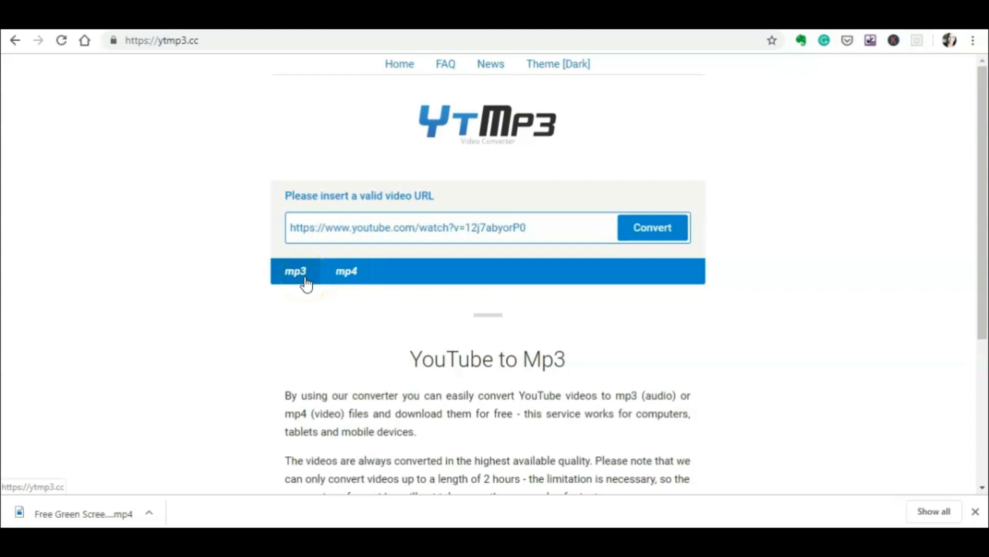
click(656, 233)
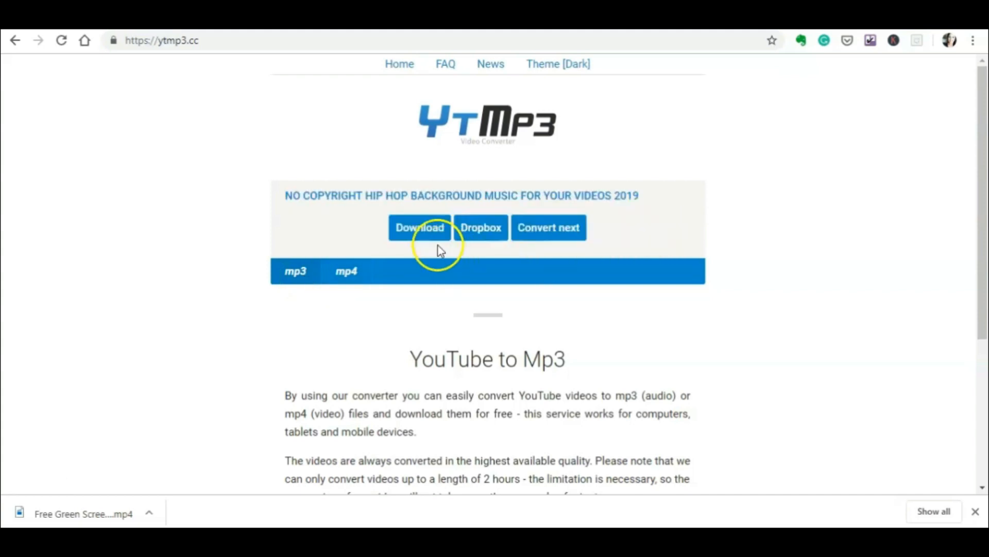
click(436, 236)
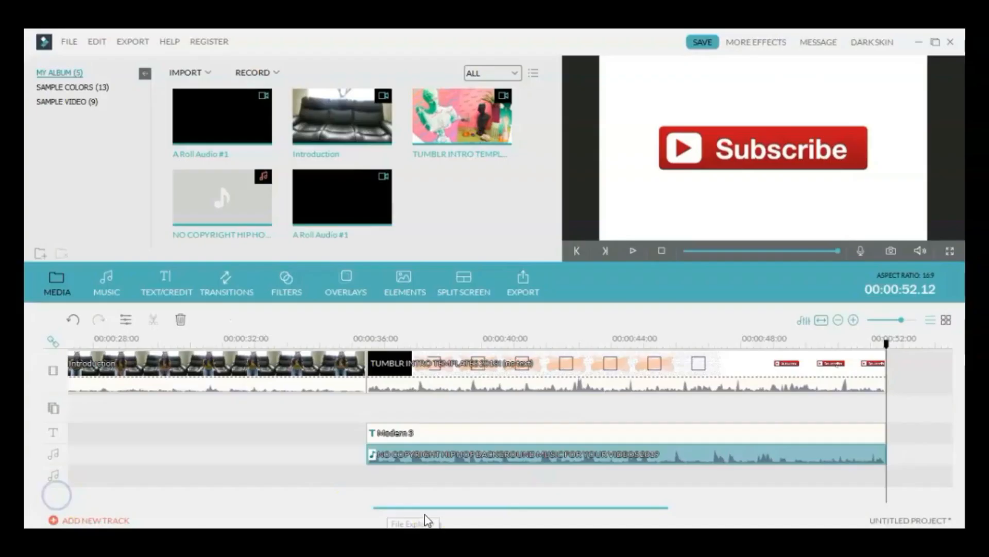
Add a Fade transition between the Introduction clip and the Tumblr intro template clip
mouse_move(426, 516)
mouse_down()
mouse_move(172, 493)
mouse_move(305, 510)
mouse_move(442, 510)
mouse_up()
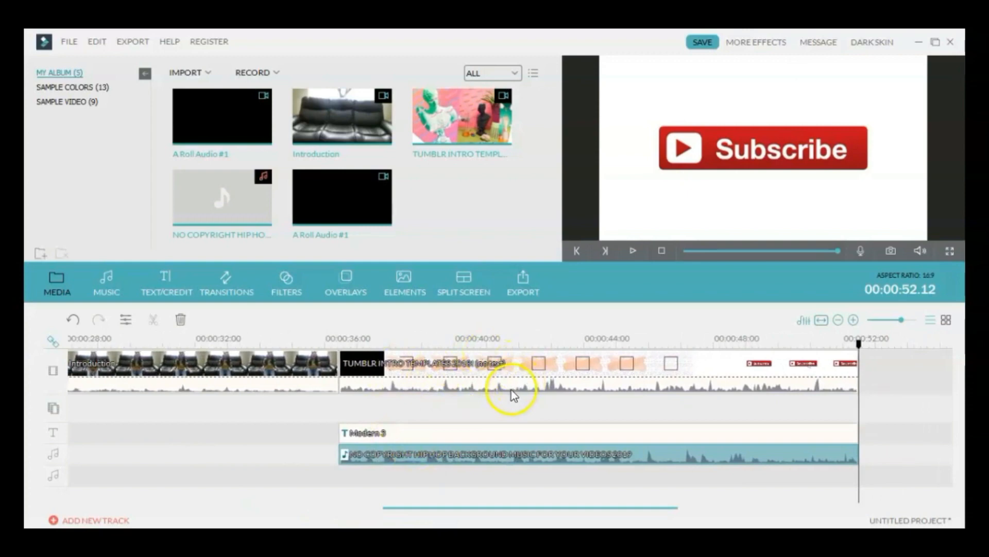
click(223, 283)
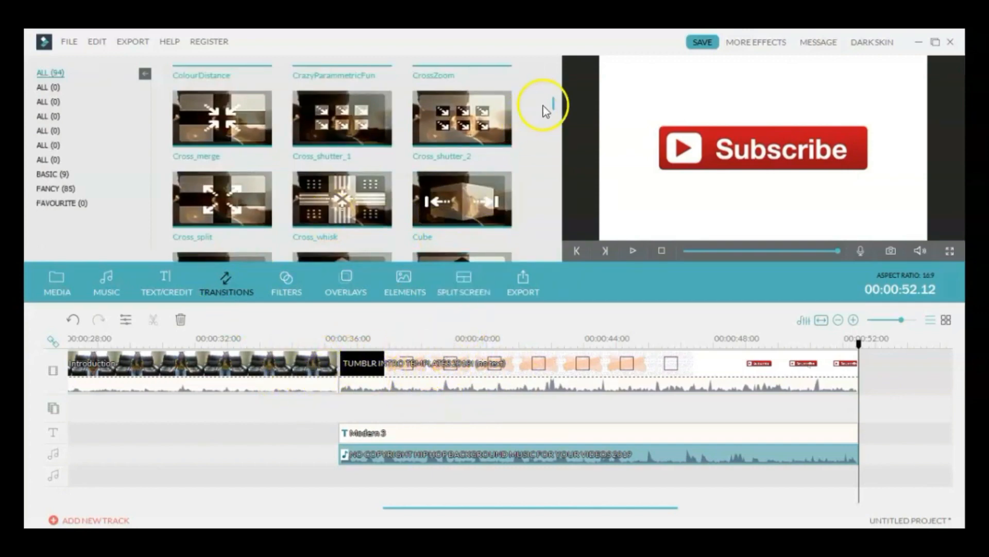
scroll(423, 85, down, 5)
drag(423, 85, 329, 354)
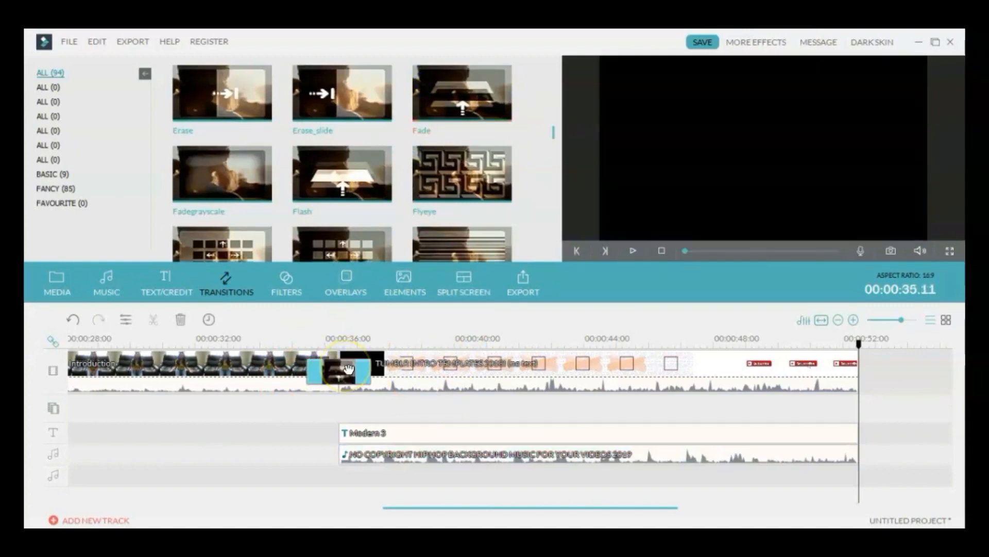
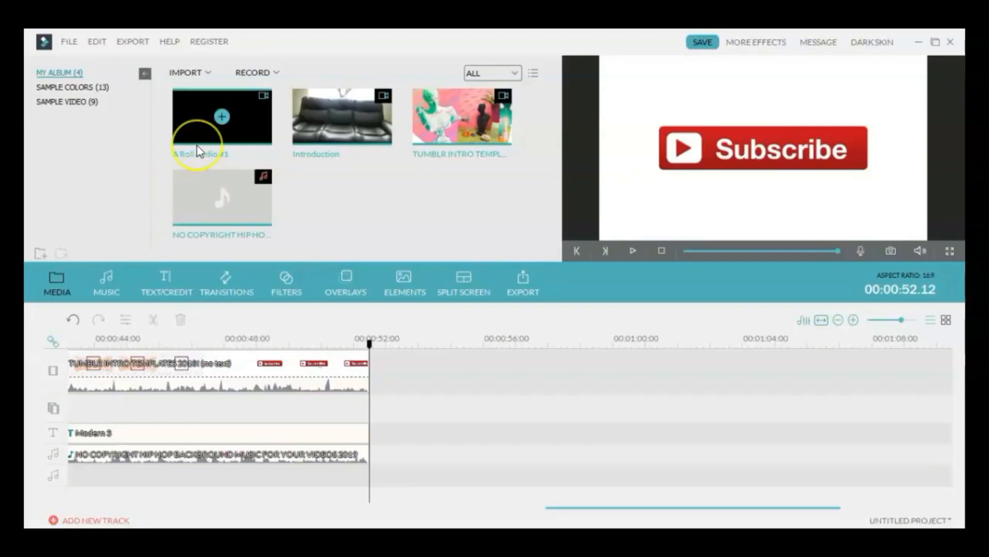
Insert the A Roll Audio #1 clip on the video track at 00:00:52.12, directly after the template clip
click(220, 120)
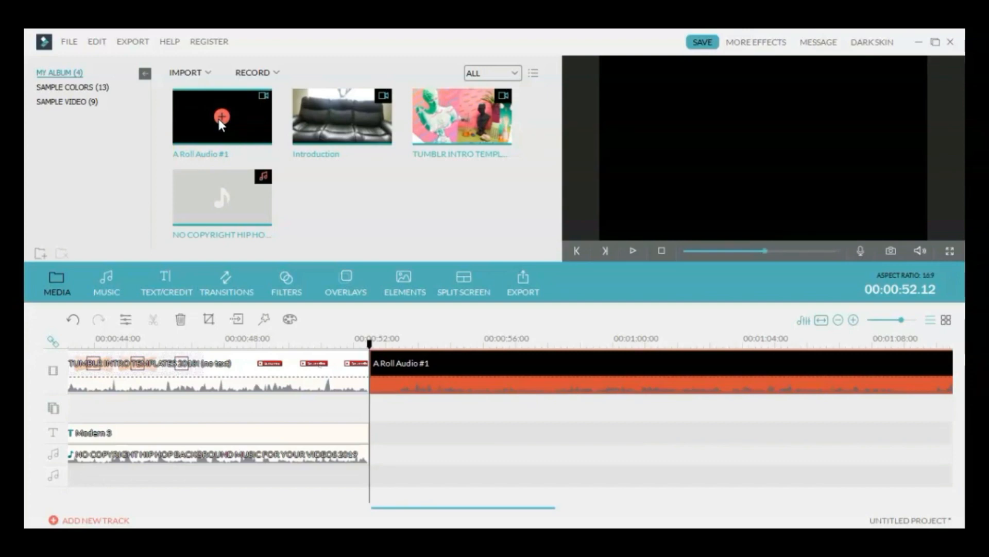
click(424, 365)
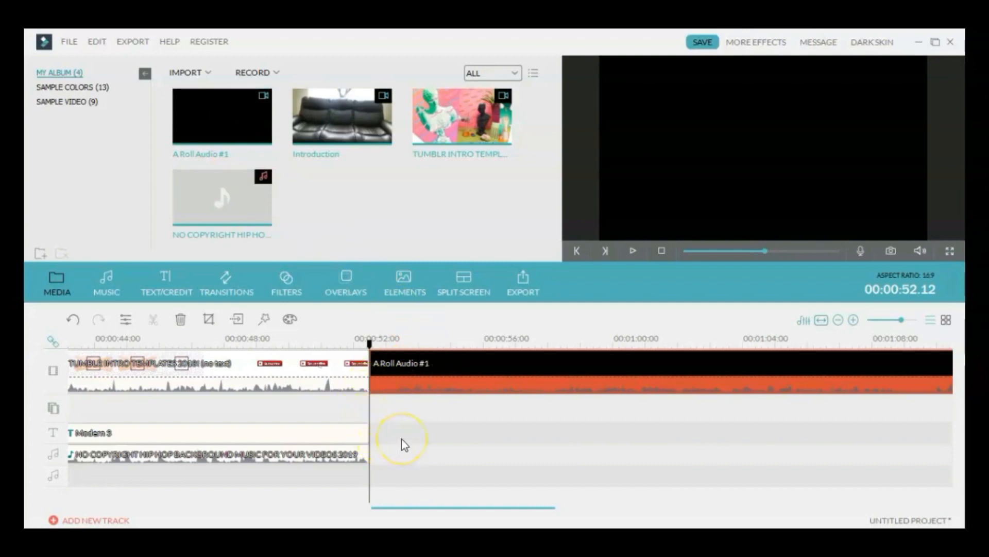
click(411, 384)
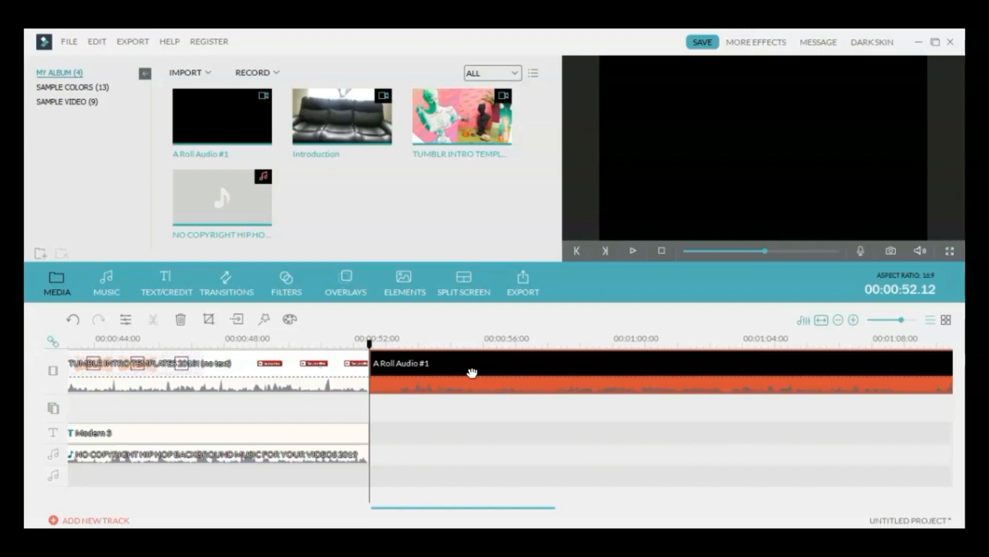
Split the A Roll Audio #1 clip at 00:00:53.10 and select the part before the cut
drag(369, 343, 400, 343)
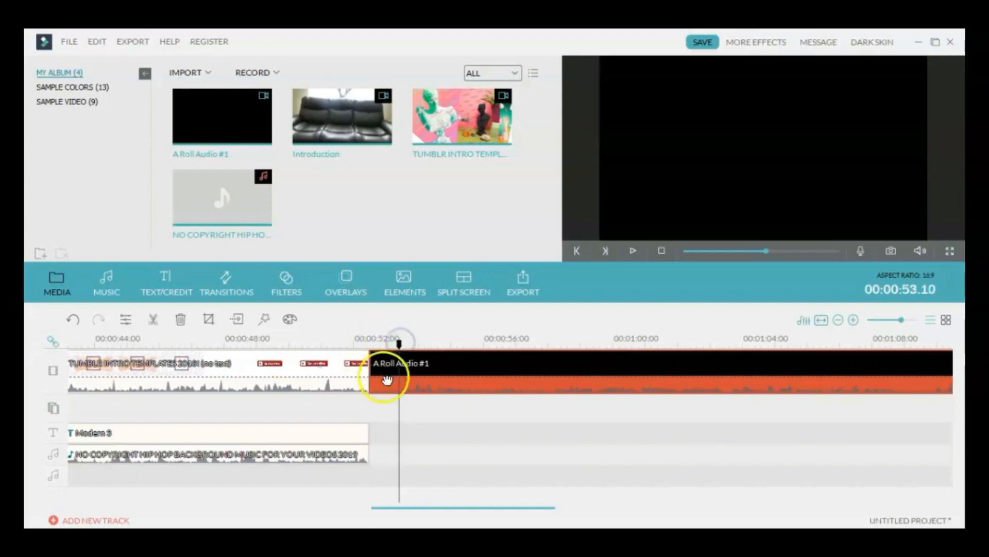
key(ctrl+b)
click(387, 385)
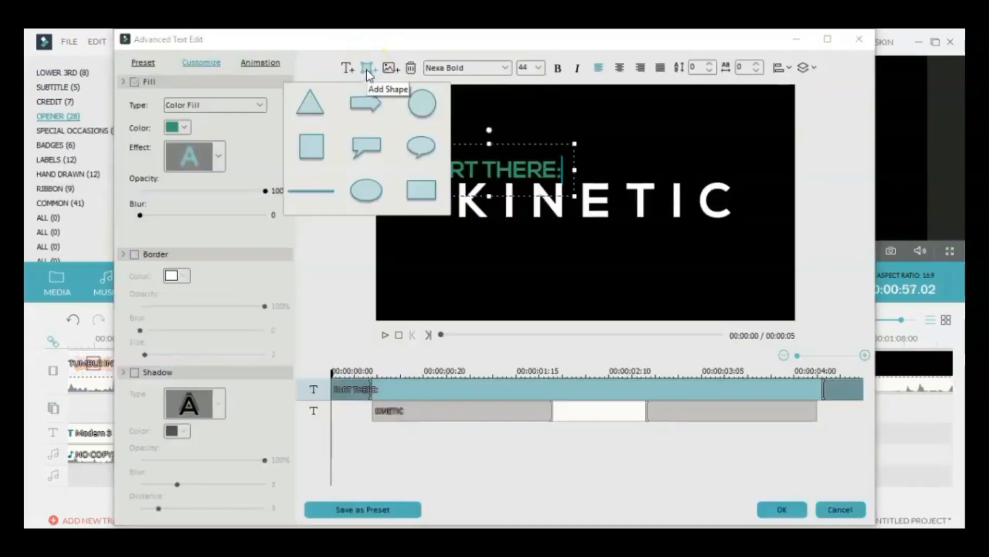
Add a white square shape to the Kinetic title as a full background behind the text
click(316, 99)
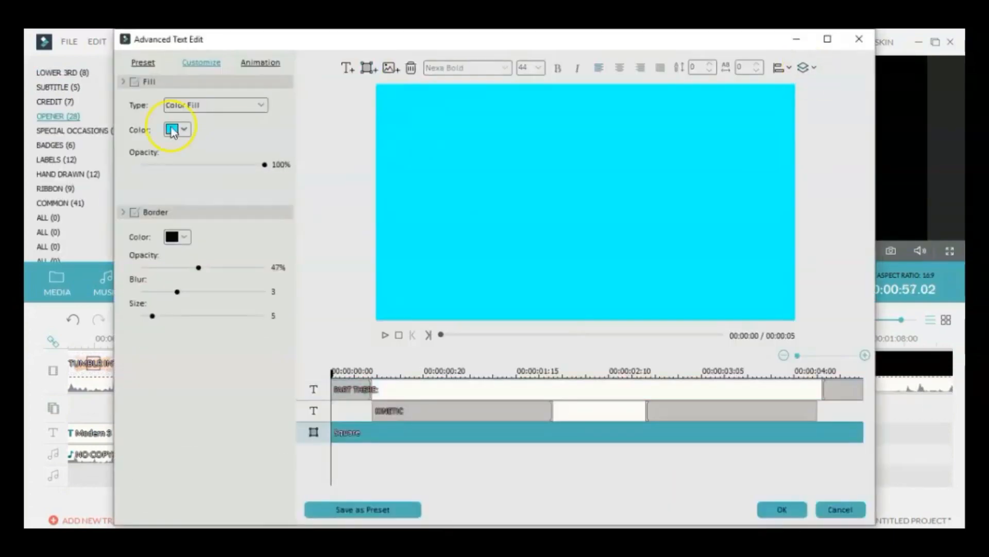
click(171, 129)
click(804, 67)
click(819, 137)
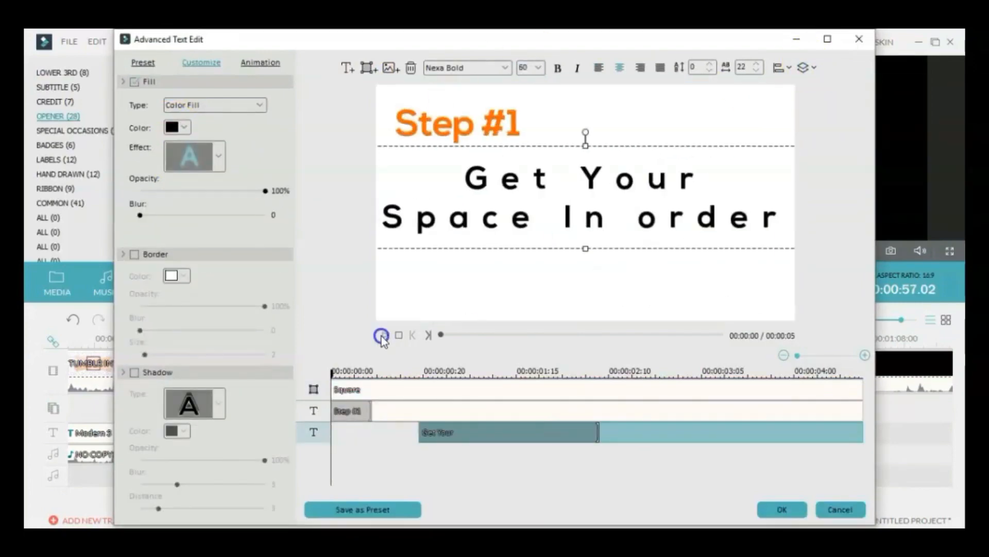
Play the preview of the Step #1 title and save the title as a preset
click(385, 335)
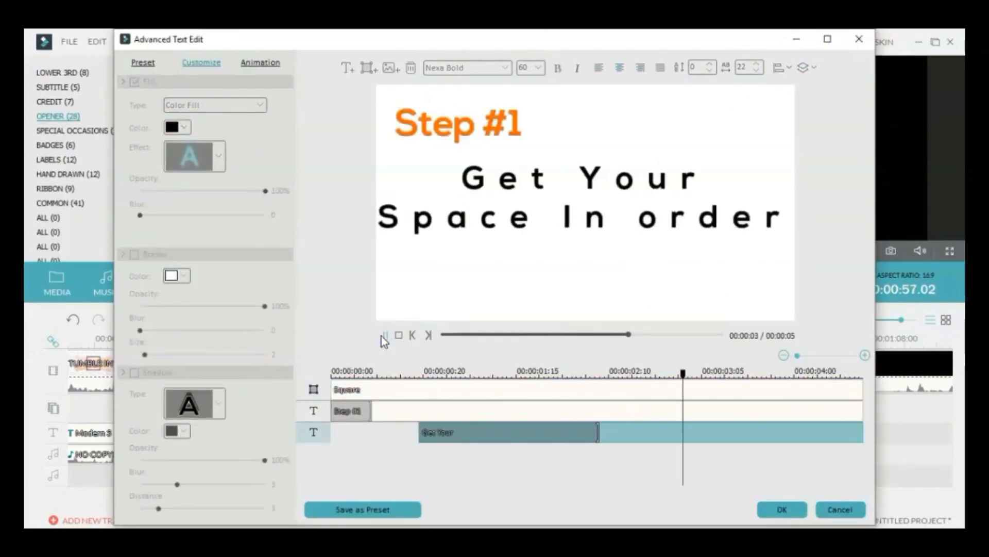
click(381, 510)
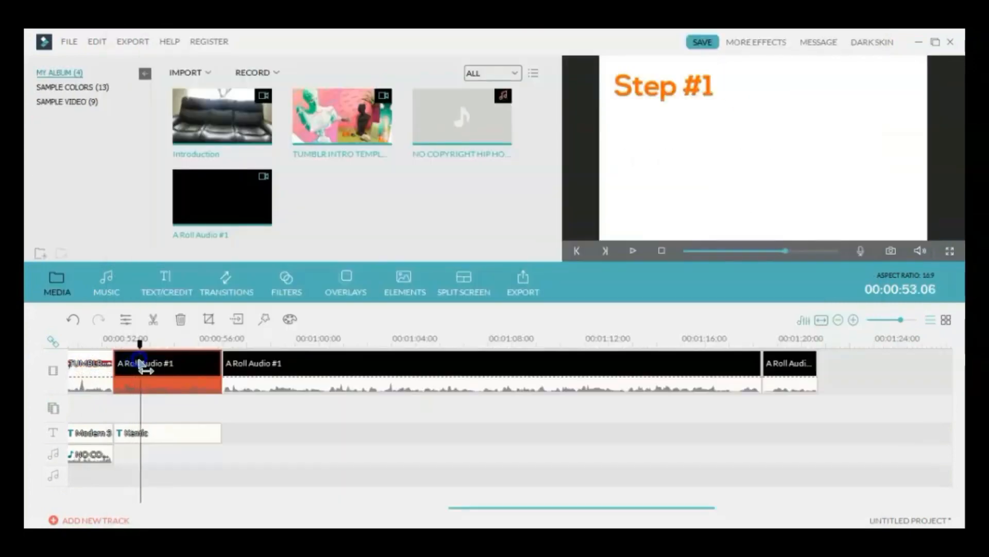
Review the A Roll Audio #1 clips along the timeline up to 00:01:21.12
click(143, 361)
drag(143, 361, 766, 376)
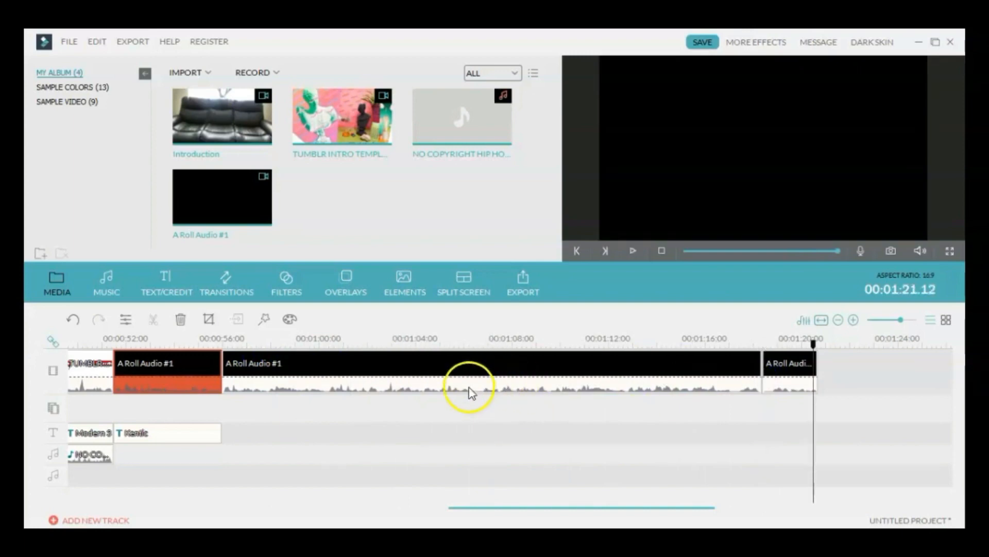
Import the get your life together b roll video and place it on the overlay track at 00:00:56.24, under the long A Roll Audio #1 clip
click(70, 41)
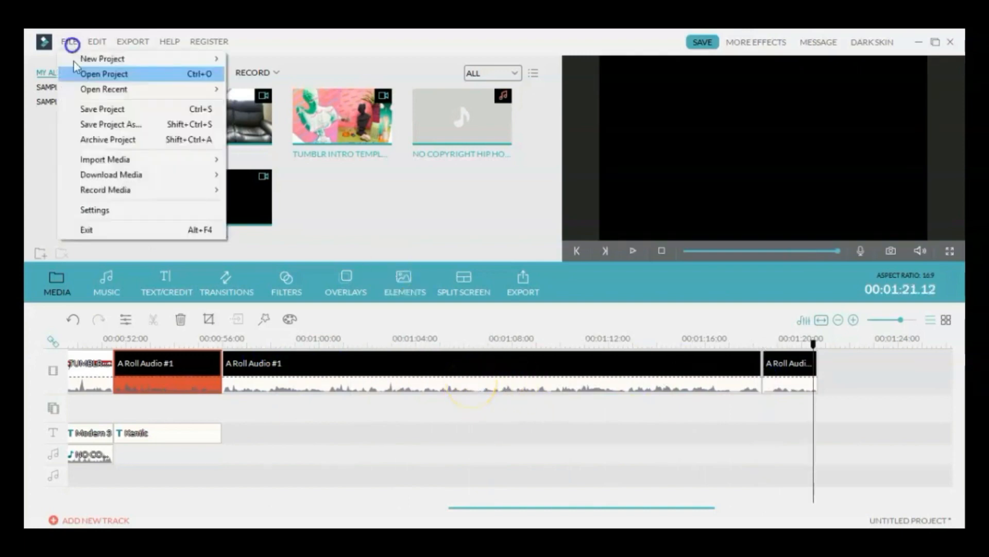
mouse_move(152, 169)
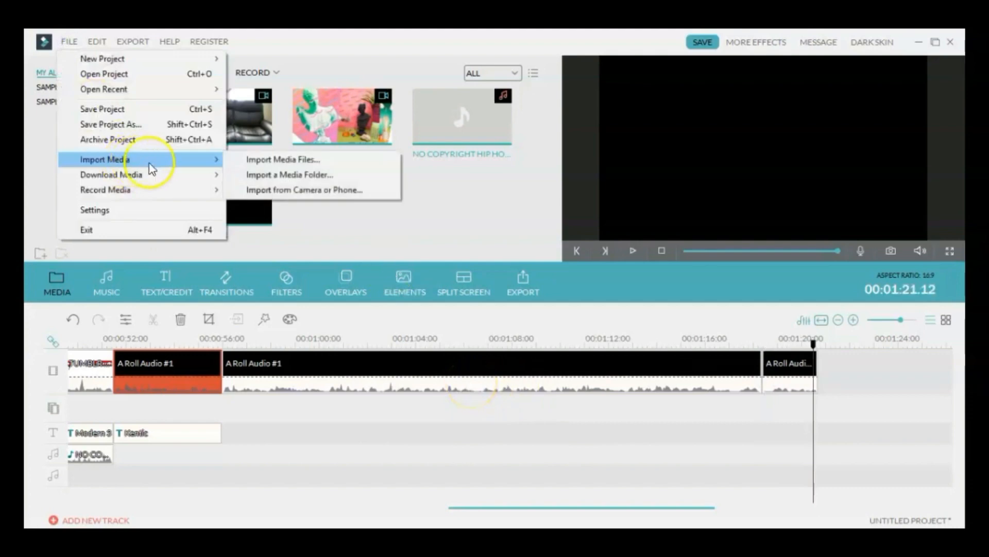
click(242, 159)
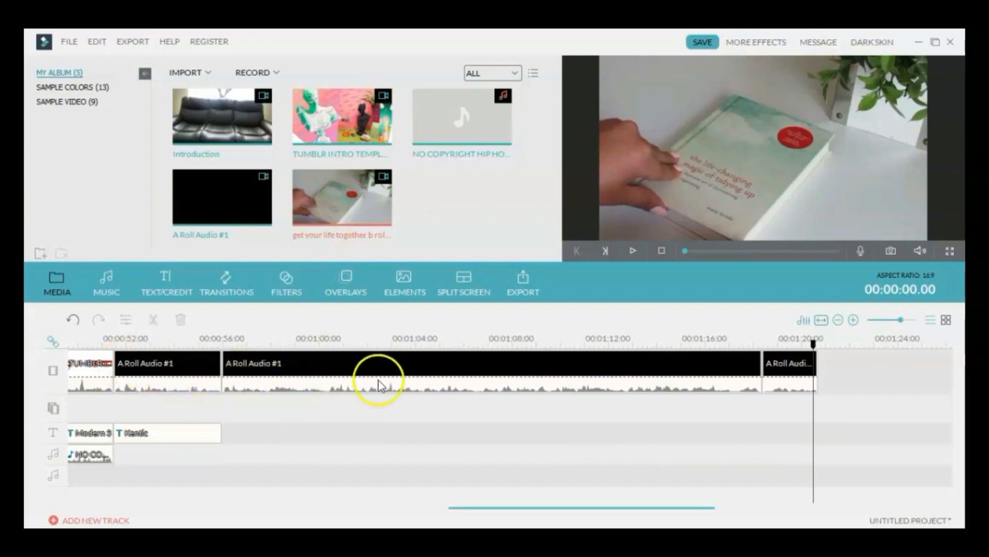
click(313, 202)
drag(314, 202, 223, 407)
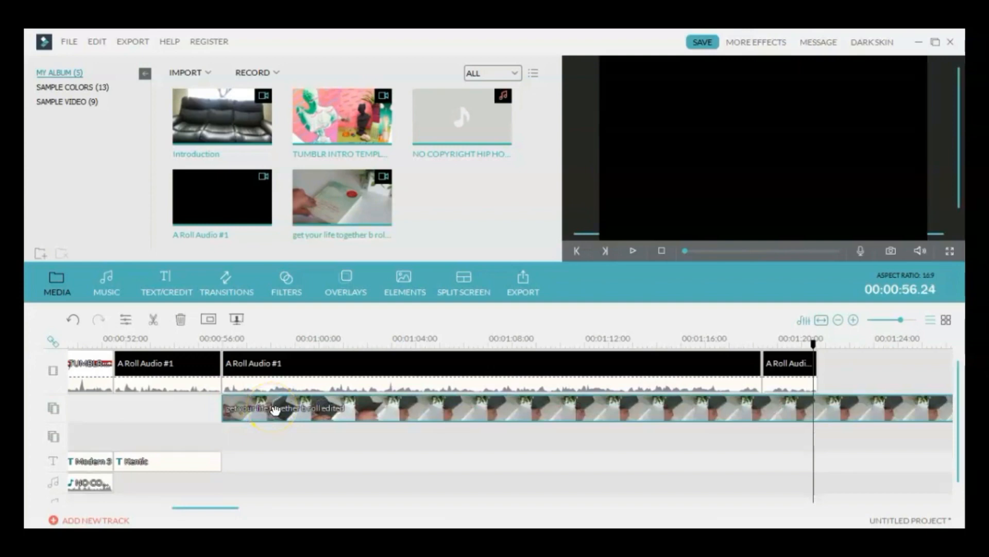
Examine the video and audio settings of the long A Roll Audio #1 clip and the motion and audio settings of the b-roll clip
click(275, 409)
click(272, 369)
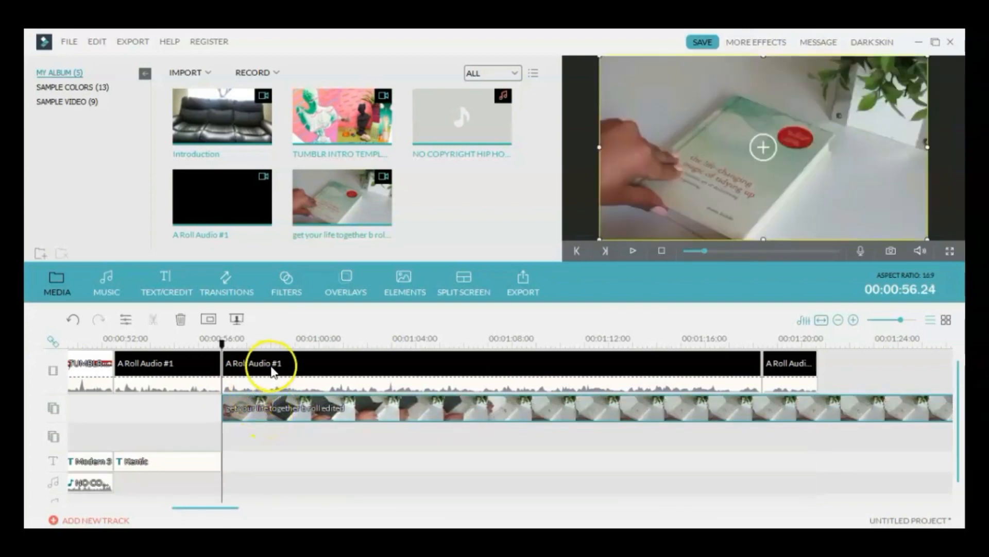
double_click(272, 383)
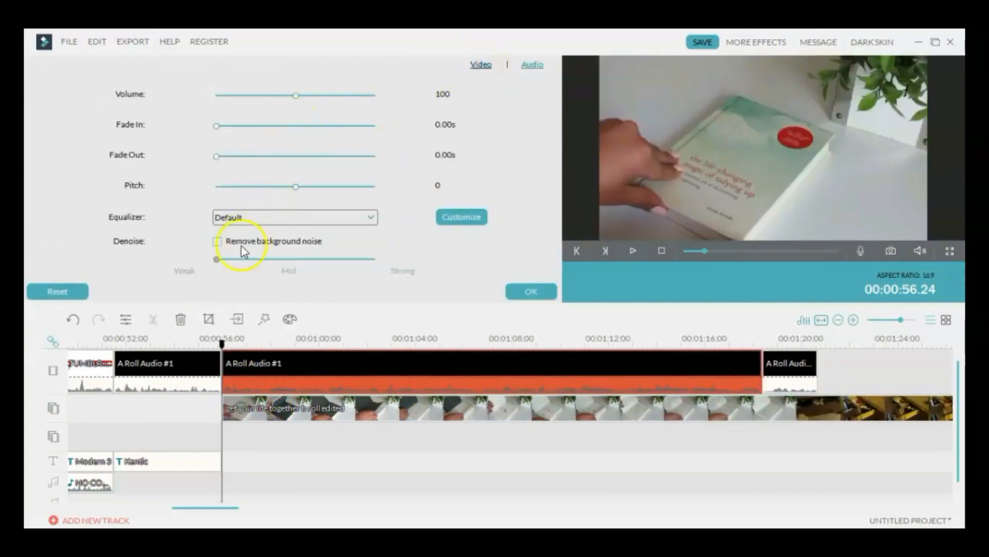
click(481, 66)
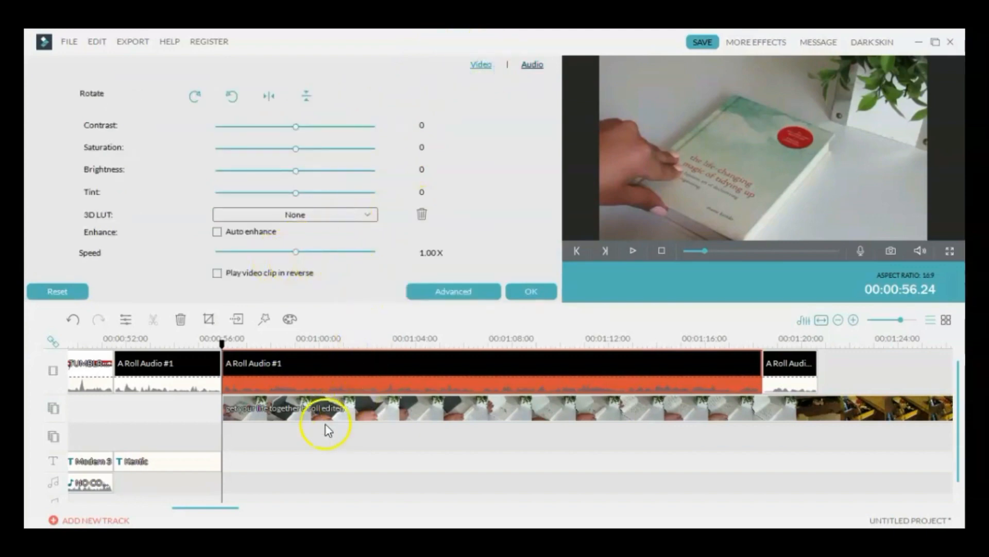
double_click(310, 412)
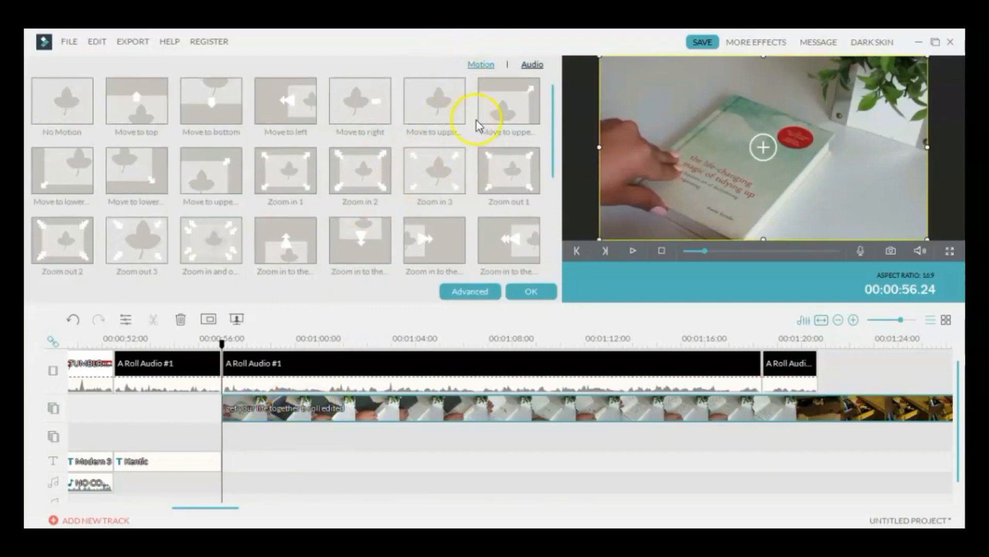
click(534, 69)
click(488, 67)
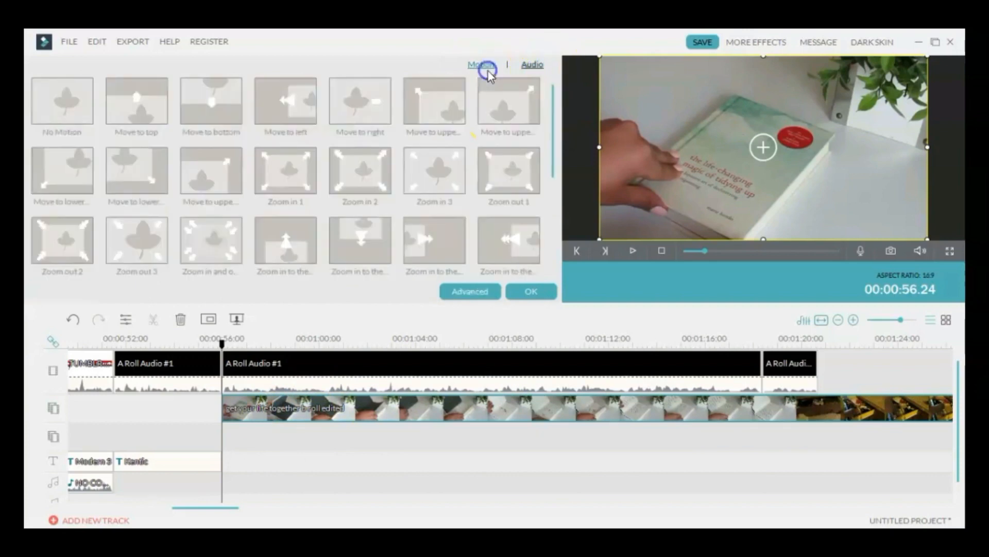
click(371, 411)
click(301, 418)
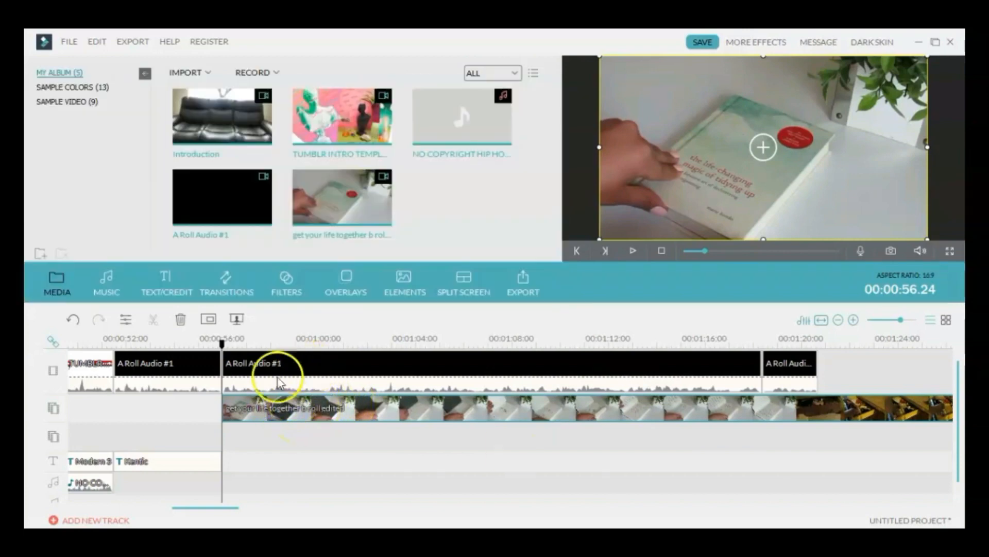
Split the b-roll clip at 00:01:19.08, where the long A Roll Audio #1 clip ends, and delete the part after the cut
drag(222, 397, 762, 409)
click(153, 319)
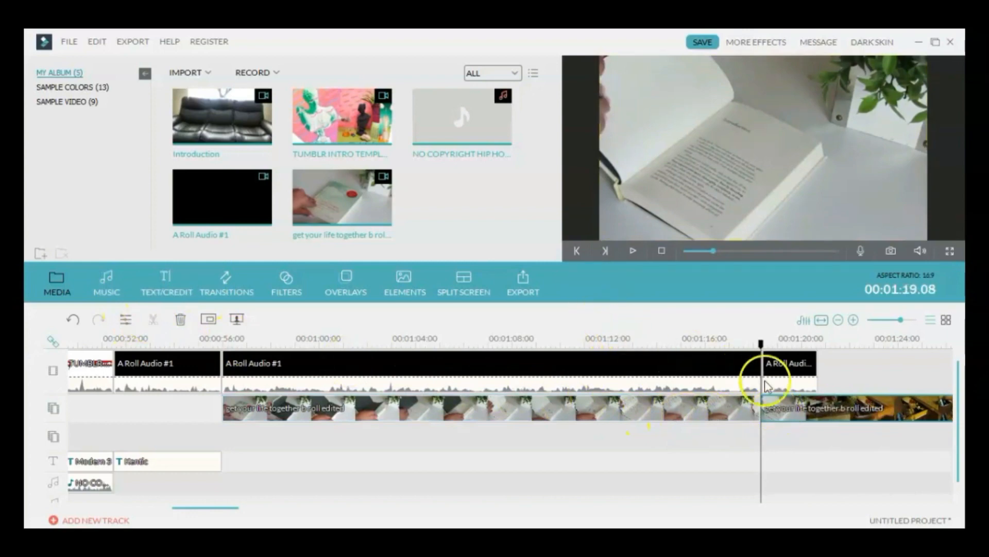
drag(800, 415, 862, 407)
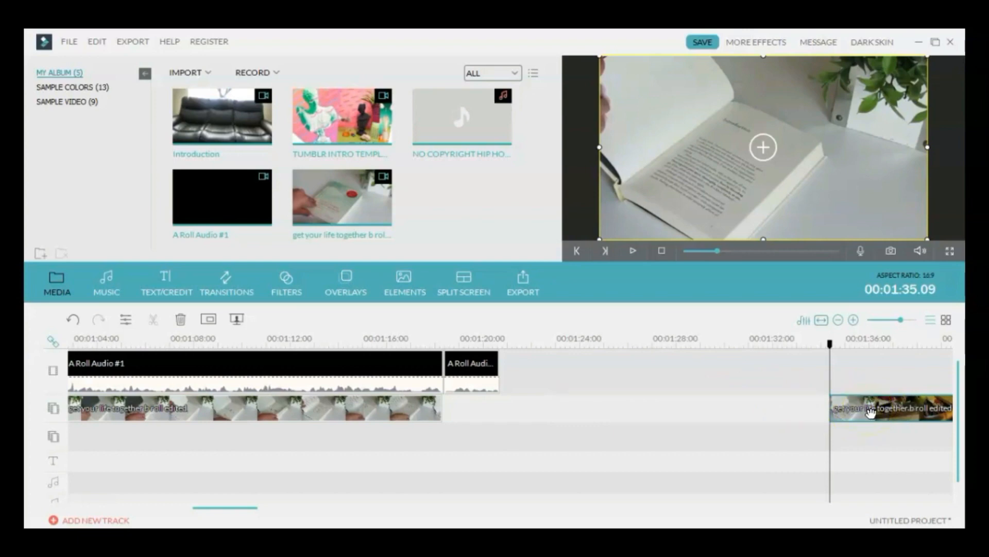
key(Delete)
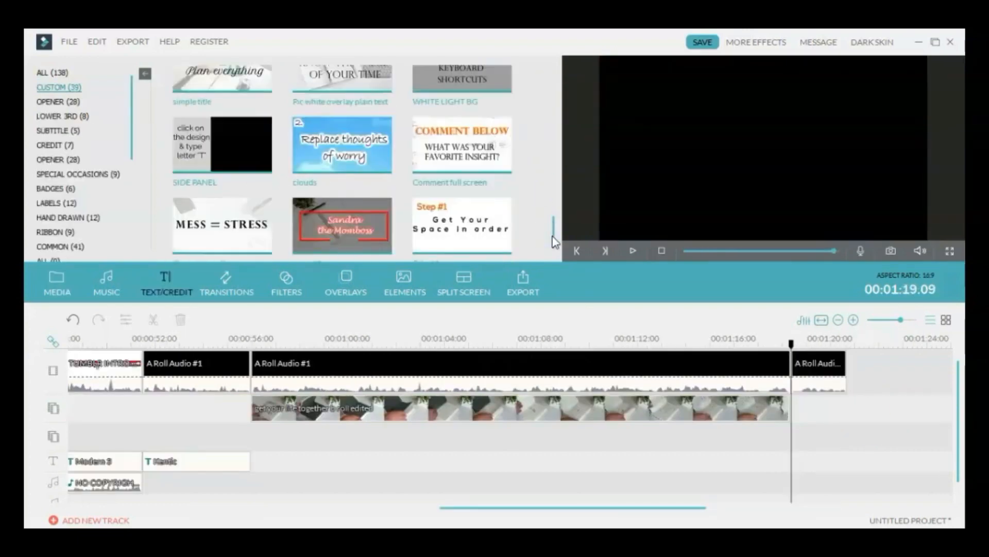
Add the custom MESS = STRESS title alongside the last A Roll Audio #1 clip and preview the A-roll with its b-roll
drag(203, 243, 862, 460)
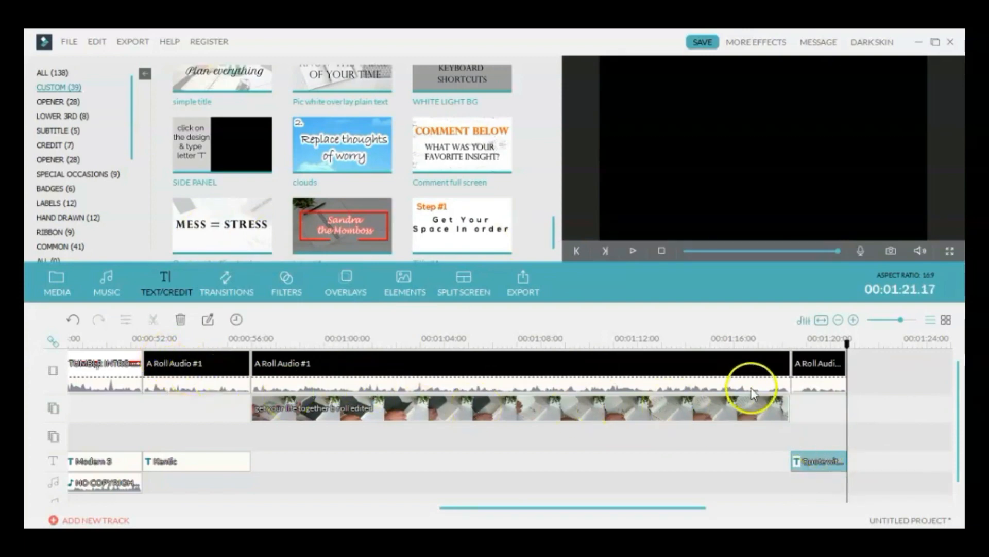
click(214, 376)
key(space)
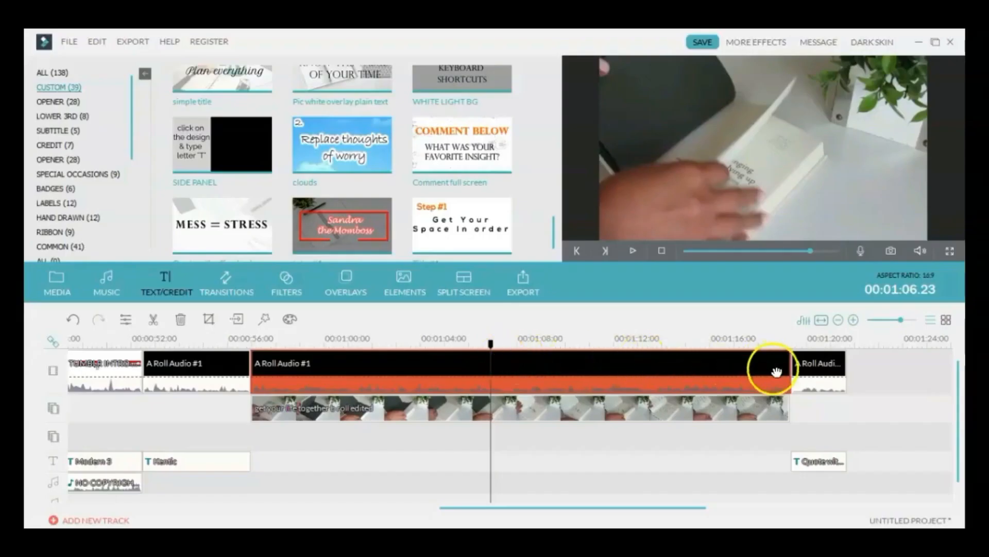
click(810, 373)
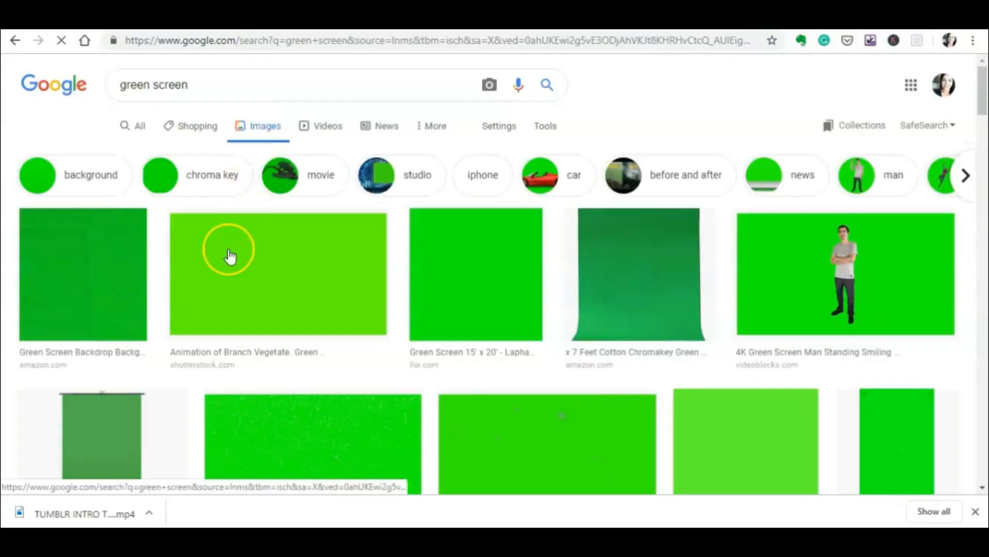
Browse the Google image results for green screen to examine examples of green screen footage
scroll(360, 294, down, 1)
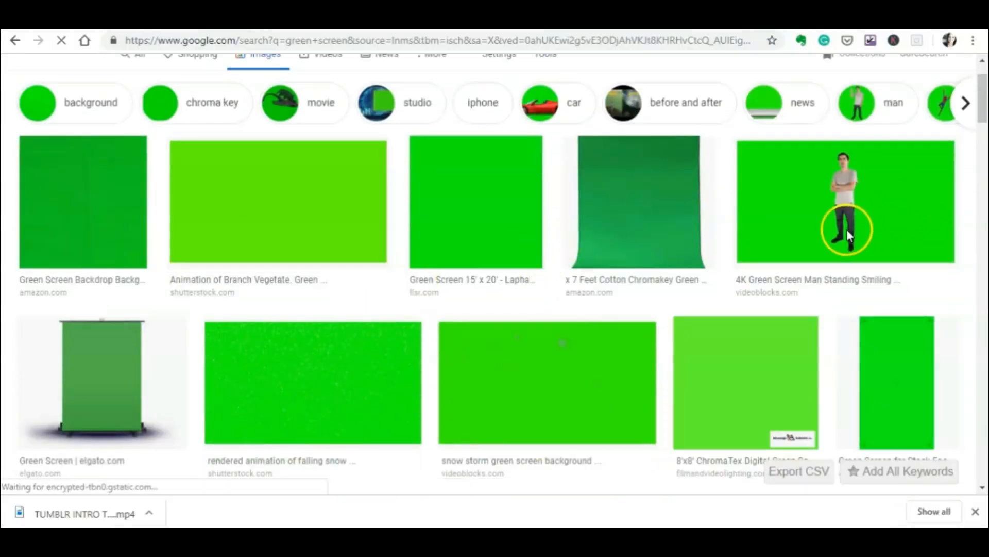
scroll(845, 232, down, 7)
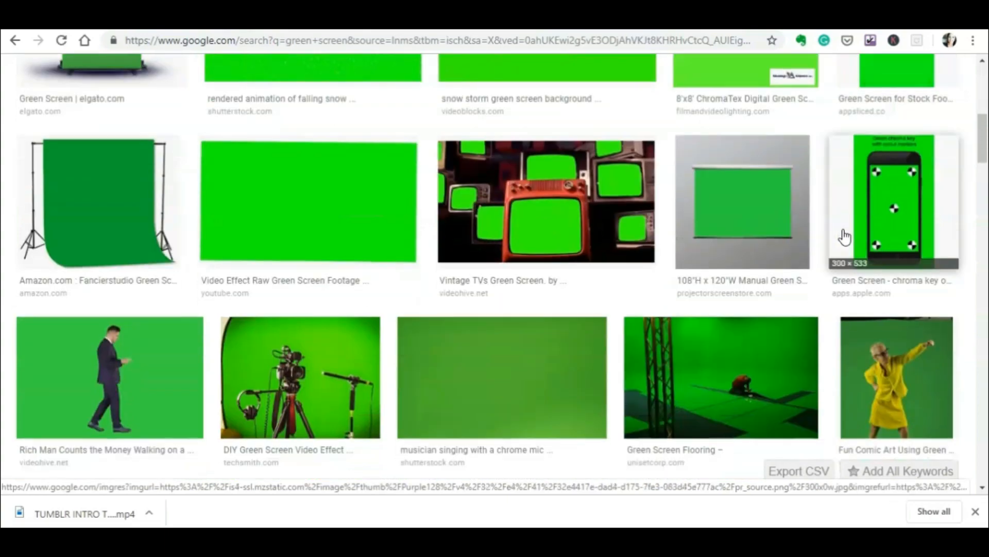
scroll(846, 237, down, 3)
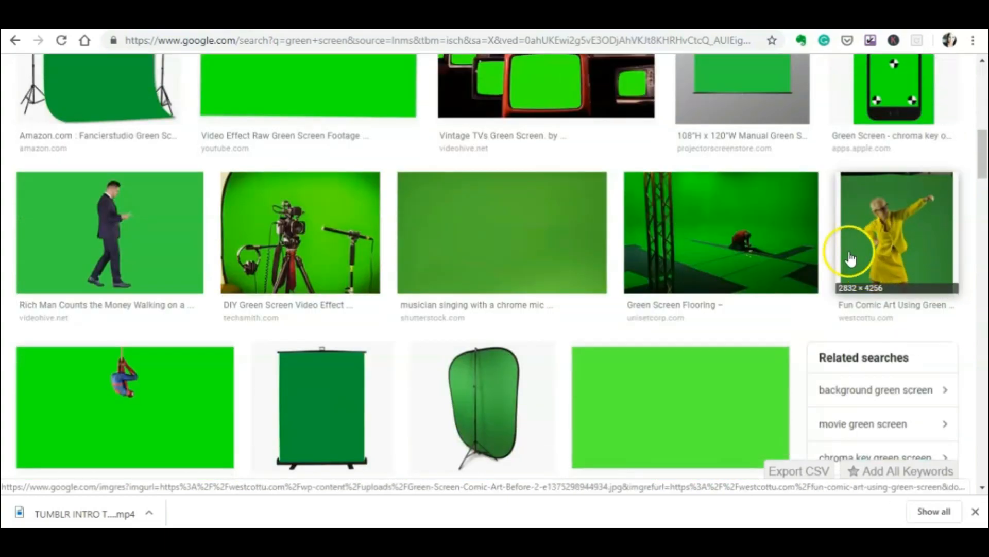
scroll(452, 309, down, 4)
scroll(253, 350, down, 3)
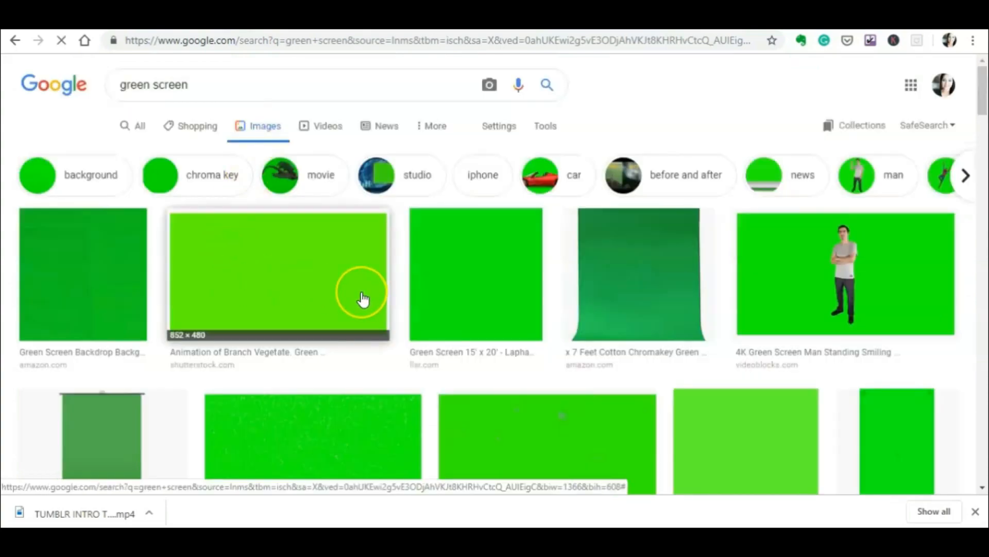
scroll(364, 299, down, 1)
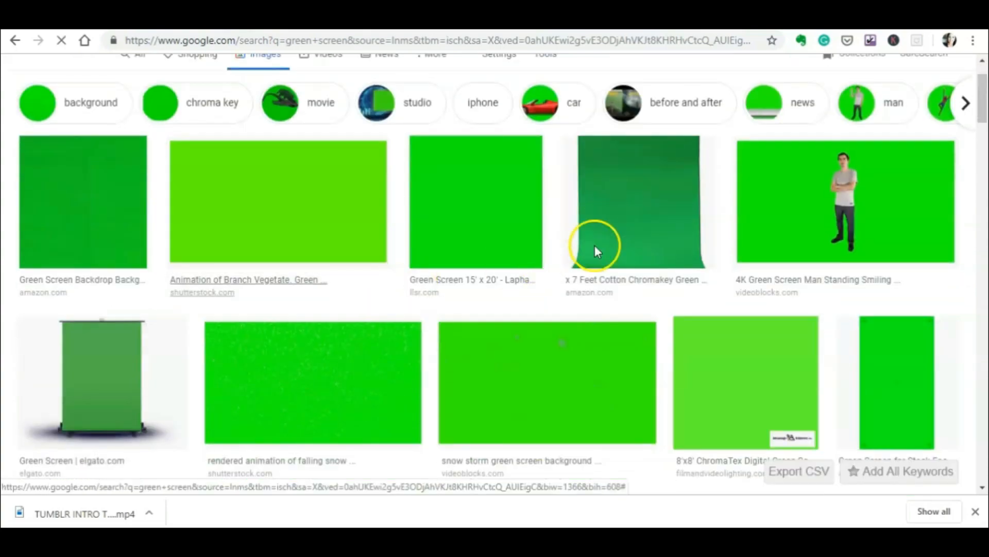
scroll(845, 229, down, 3)
scroll(845, 237, down, 3)
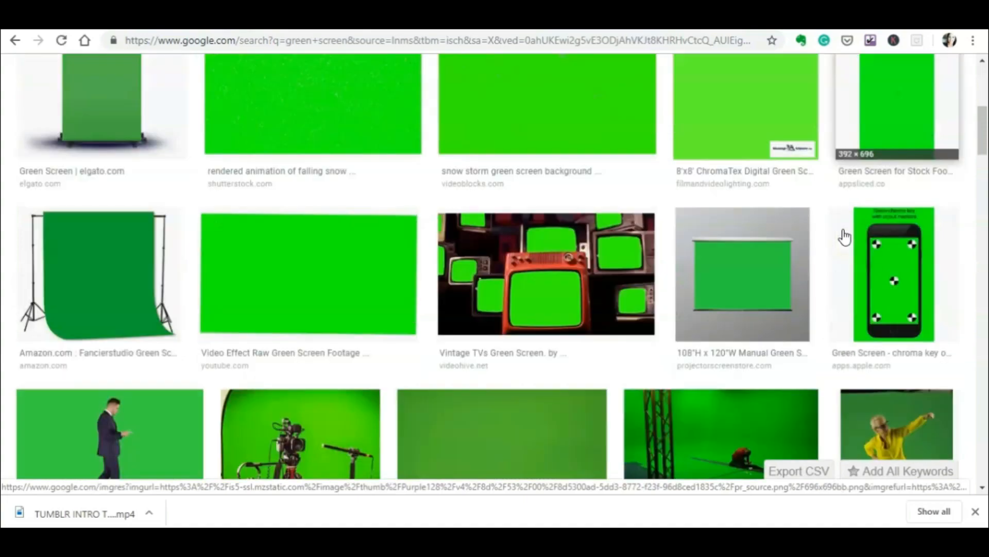
scroll(843, 237, down, 2)
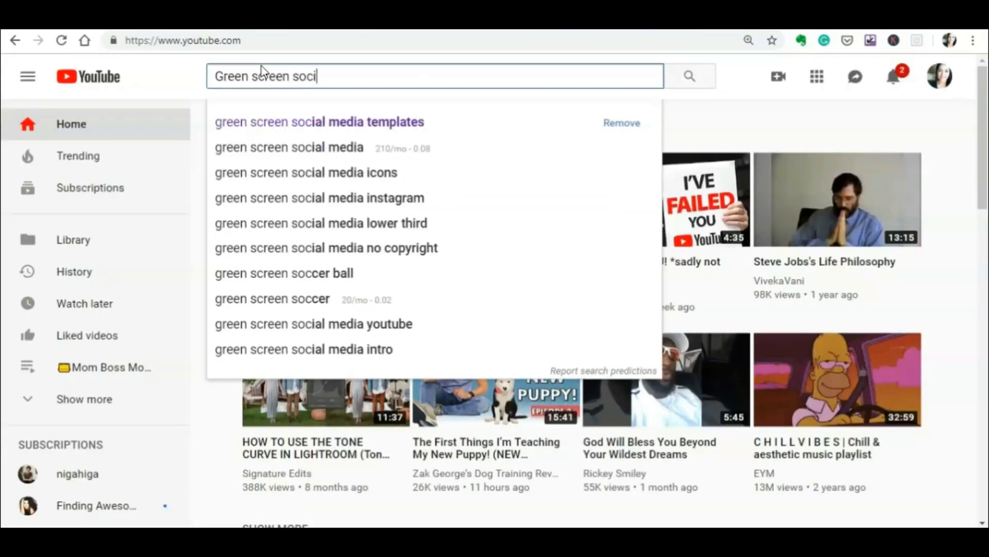
Search YouTube for green screen social media templates and open the Free Green Screen Social media Lower Third Template | PART#06 video
text(al m)
click(301, 129)
scroll(340, 211, down, 10)
scroll(339, 219, down, 5)
scroll(339, 219, up, 13)
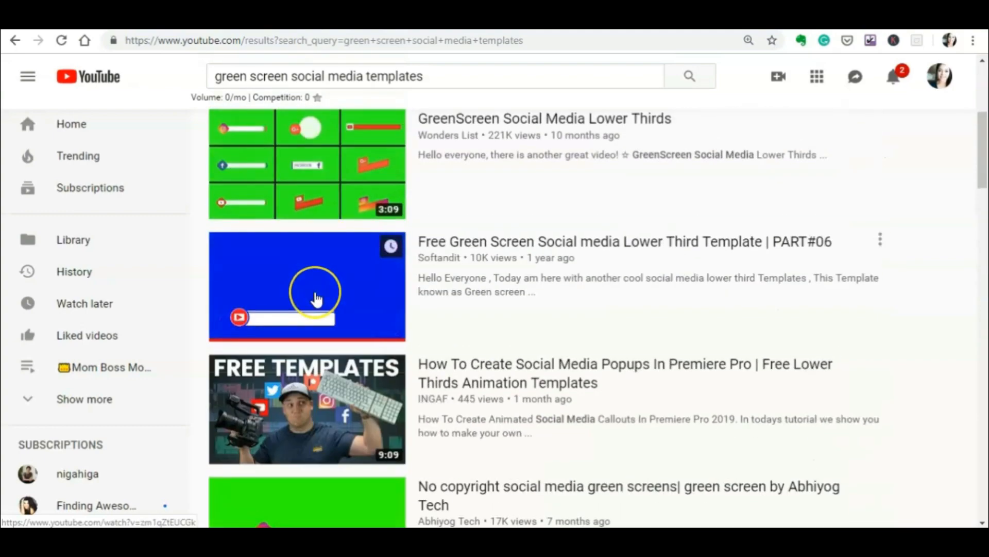
click(316, 294)
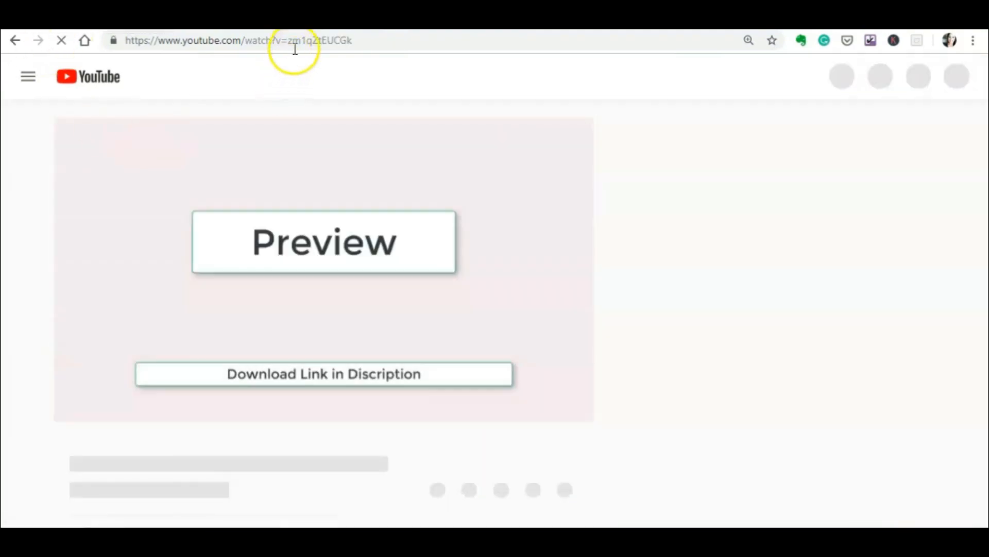
Copy the template video's URL, convert it to mp4 on ytmp3.cc and download the file
click(296, 40)
right_click(299, 40)
click(329, 125)
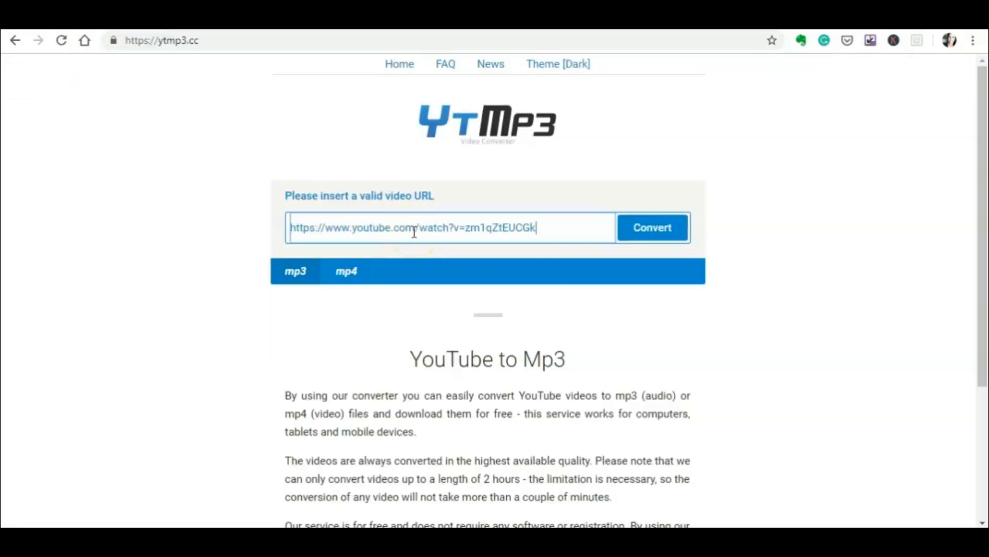
click(647, 230)
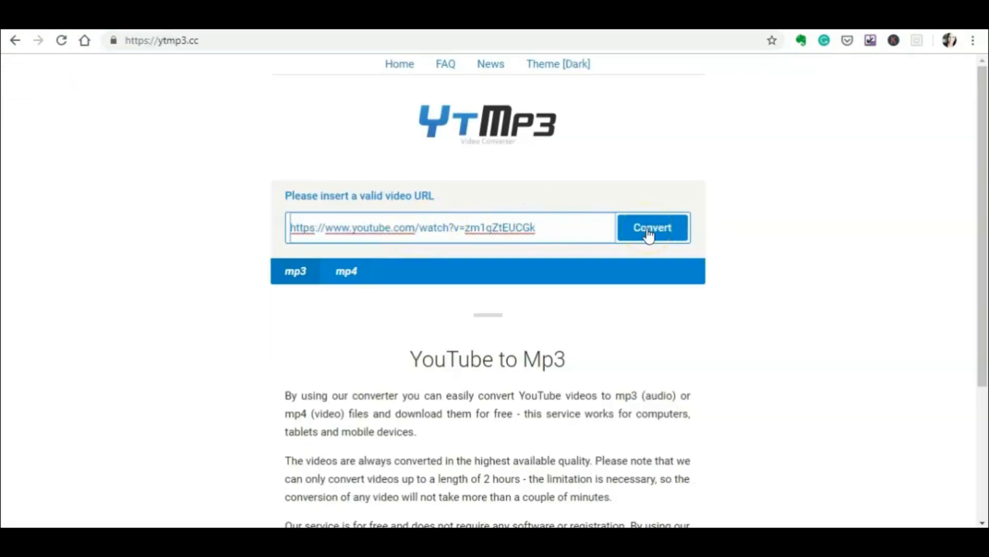
click(679, 229)
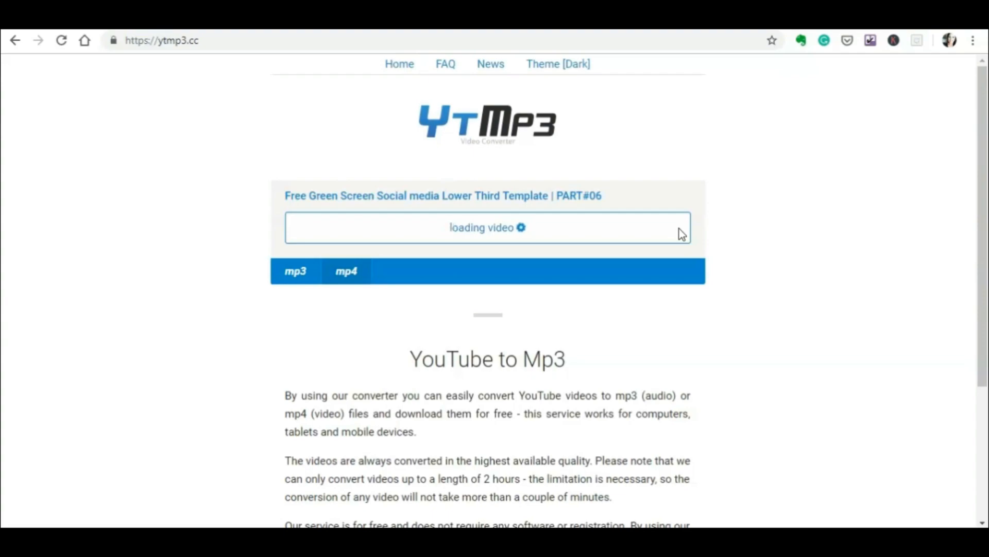
click(398, 229)
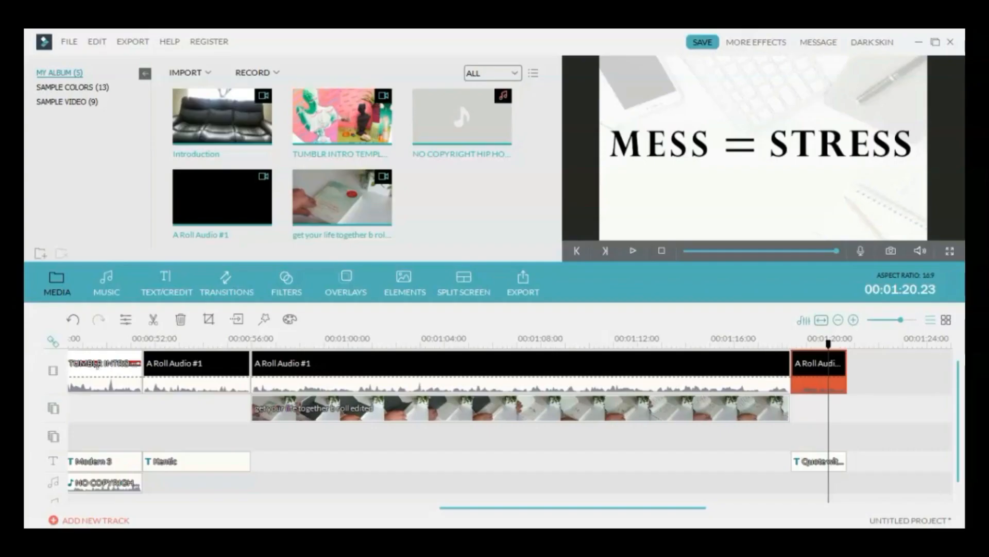
Back in Filmora, import the lower third template, place it on the second overlay track at 00:01:04.12 and scrub to its blue-screen part
click(70, 42)
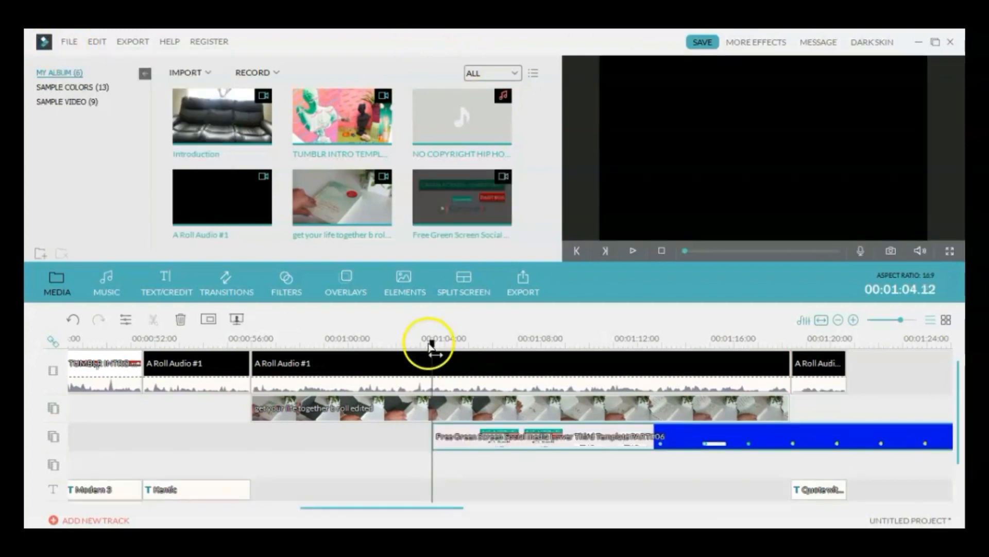
drag(432, 345, 685, 399)
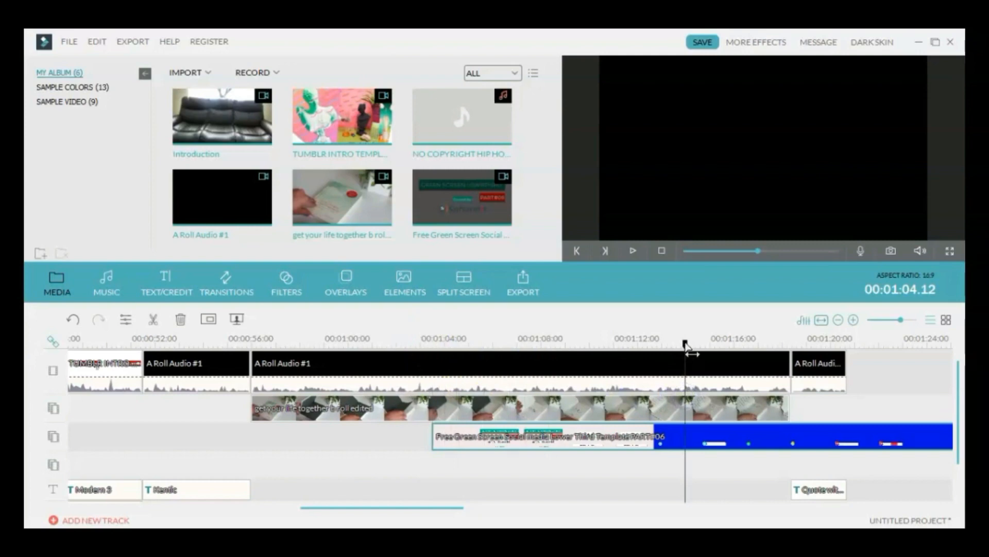
drag(685, 344, 701, 344)
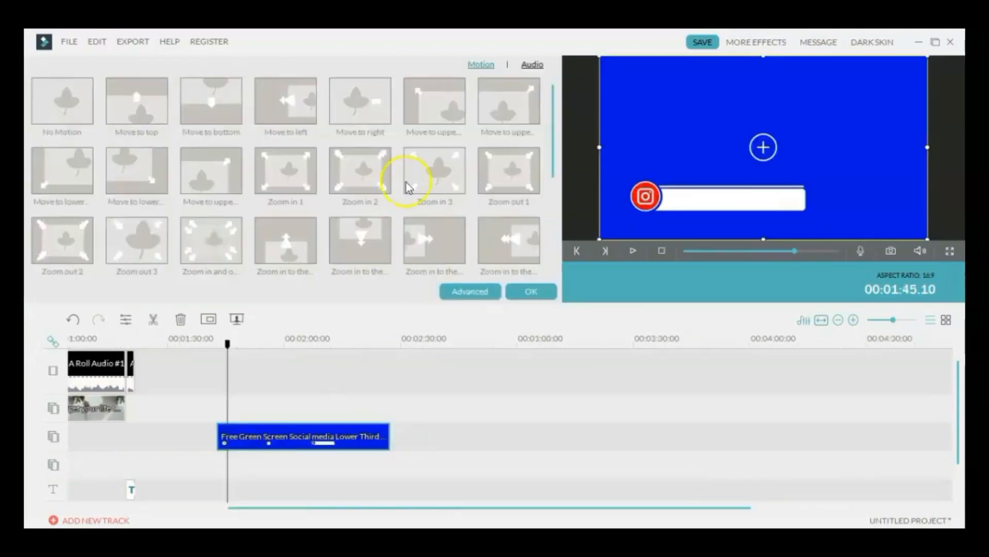
Set the lower third template clip's volume to 0 and play its Instagram animation
click(536, 67)
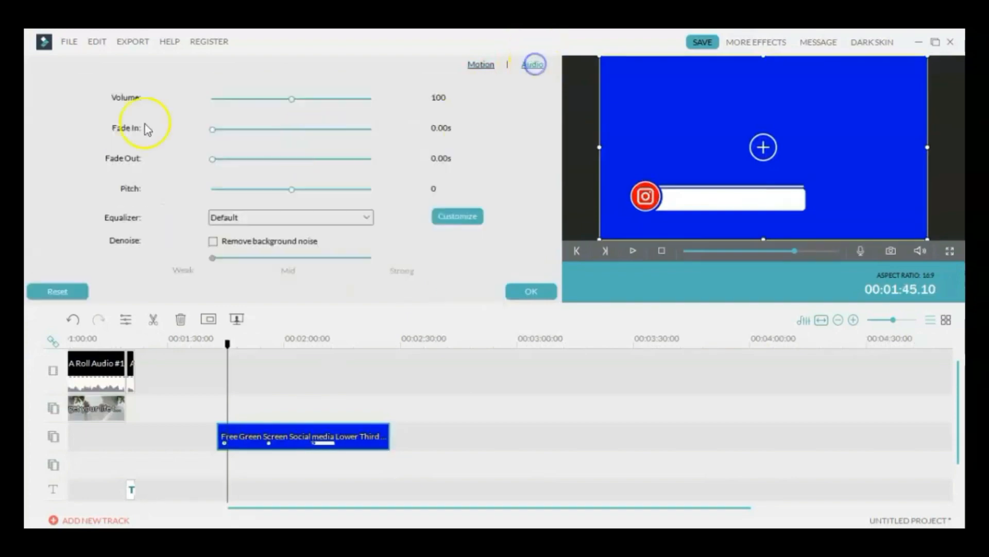
drag(291, 100, 201, 101)
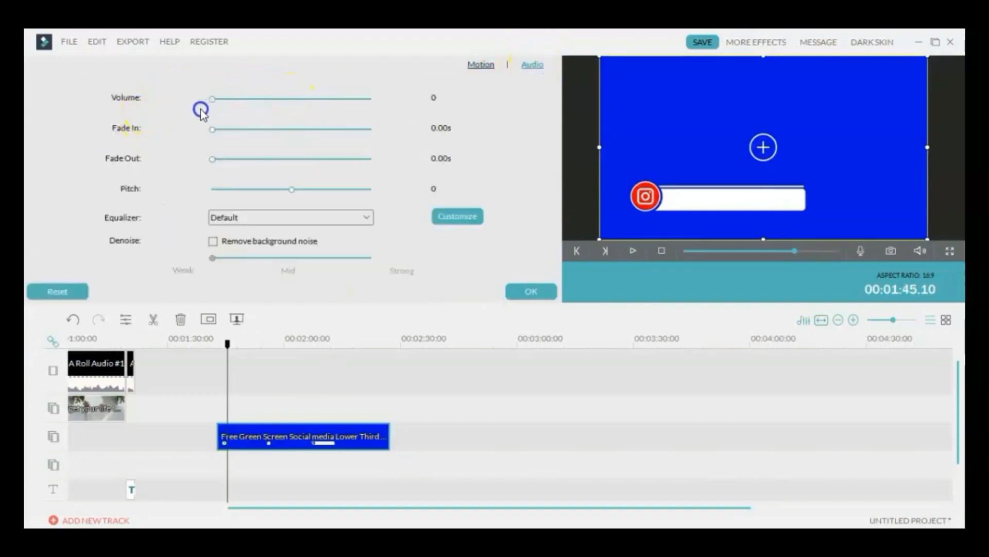
key(space)
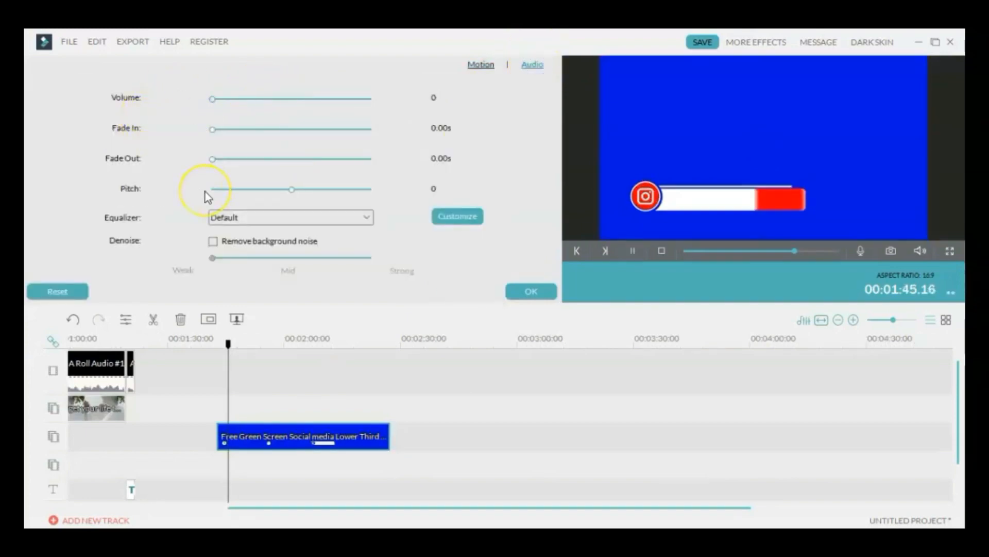
Cut the lower third template off at 00:01:47.23 and move the remaining Instagram clip to 00:01:05.12 over the b-roll
key(space)
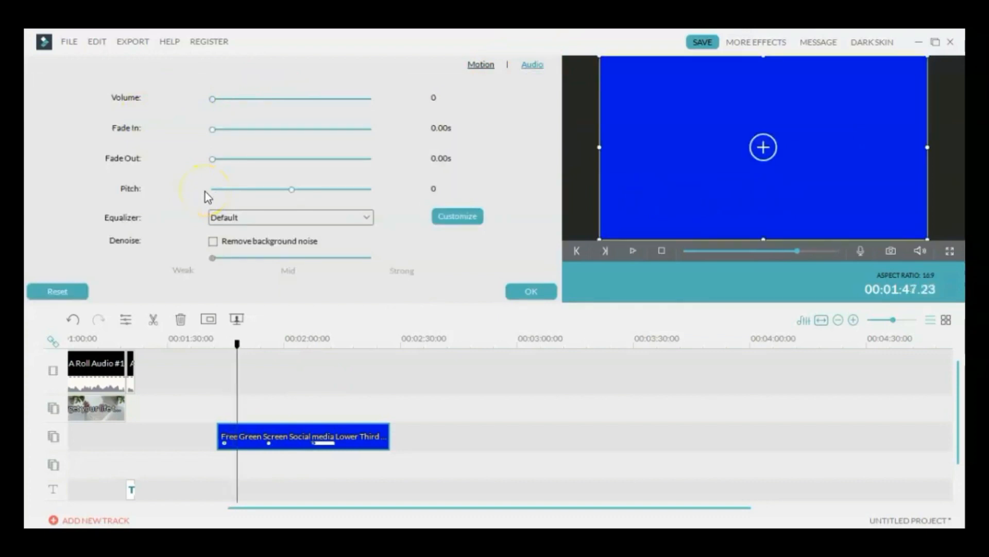
click(156, 323)
click(181, 320)
drag(263, 508, 90, 514)
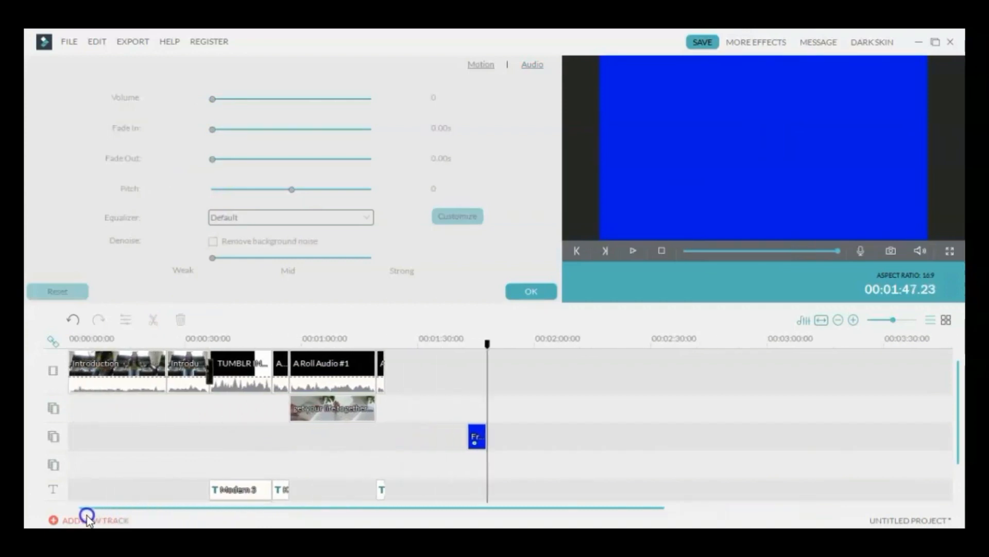
drag(477, 438, 334, 439)
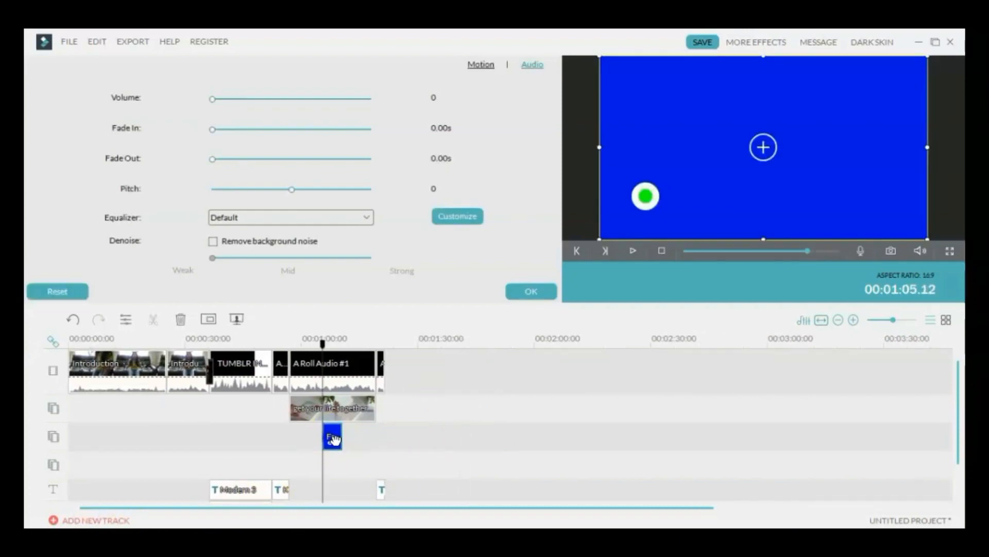
Apply a Chroma Key to the Instagram lower third clip, making its blue background transparent over the b-roll
click(238, 320)
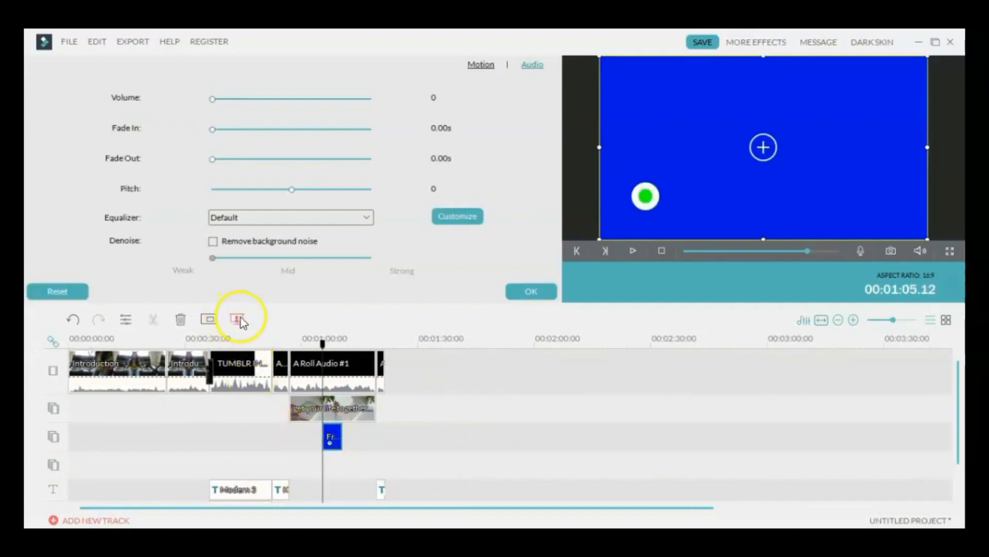
click(240, 320)
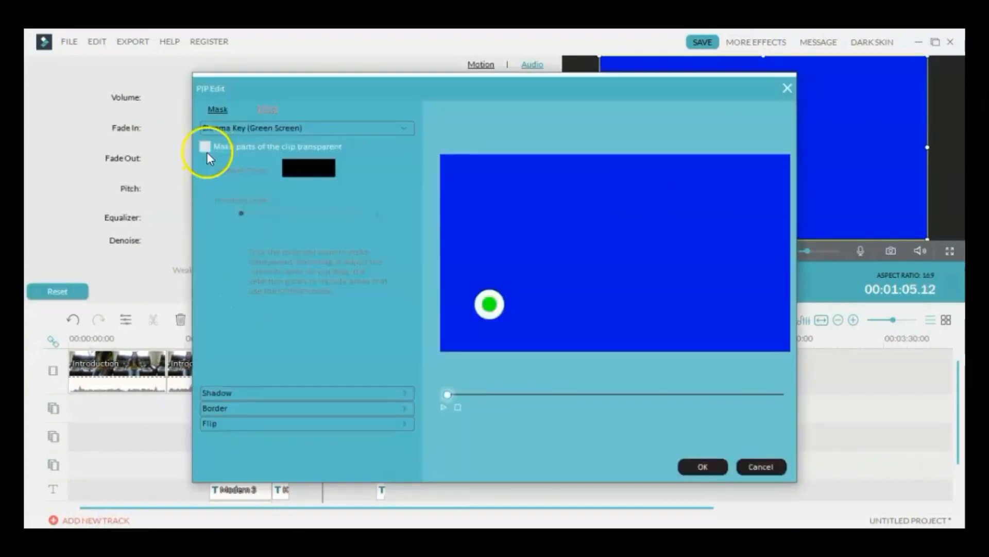
click(206, 146)
click(285, 167)
click(491, 195)
click(492, 197)
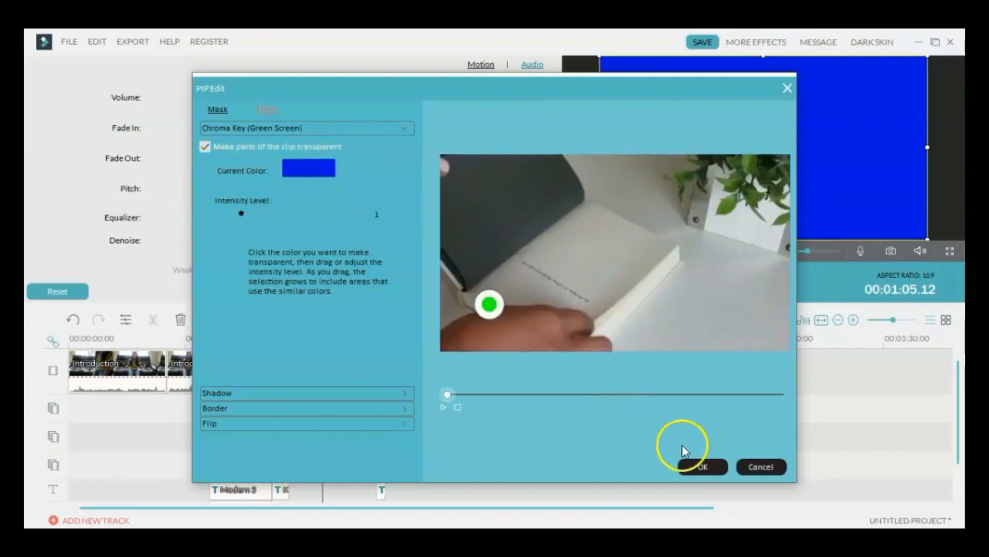
click(693, 466)
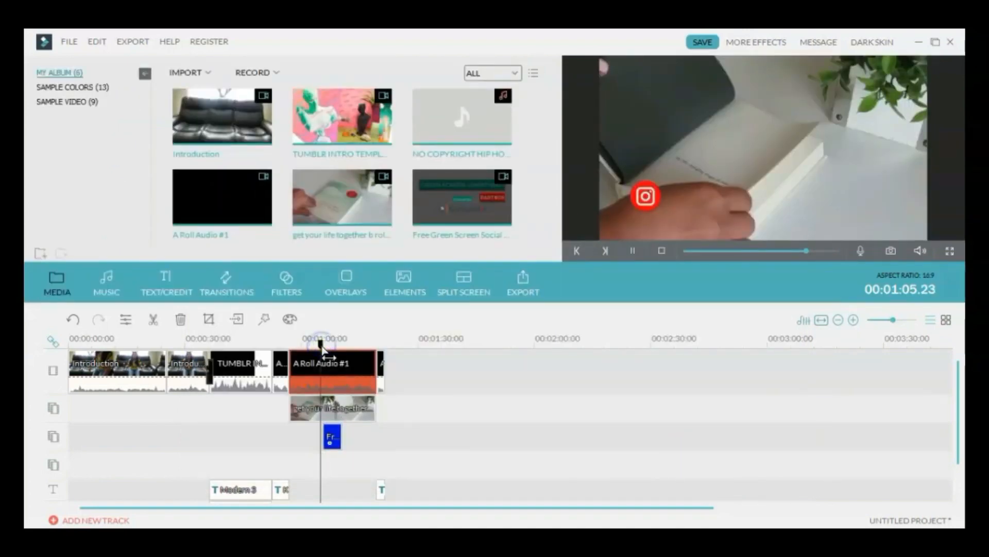
Enlarge the Instagram lower third slightly and place it nearer the lower-left corner of the video frame
click(324, 392)
click(329, 441)
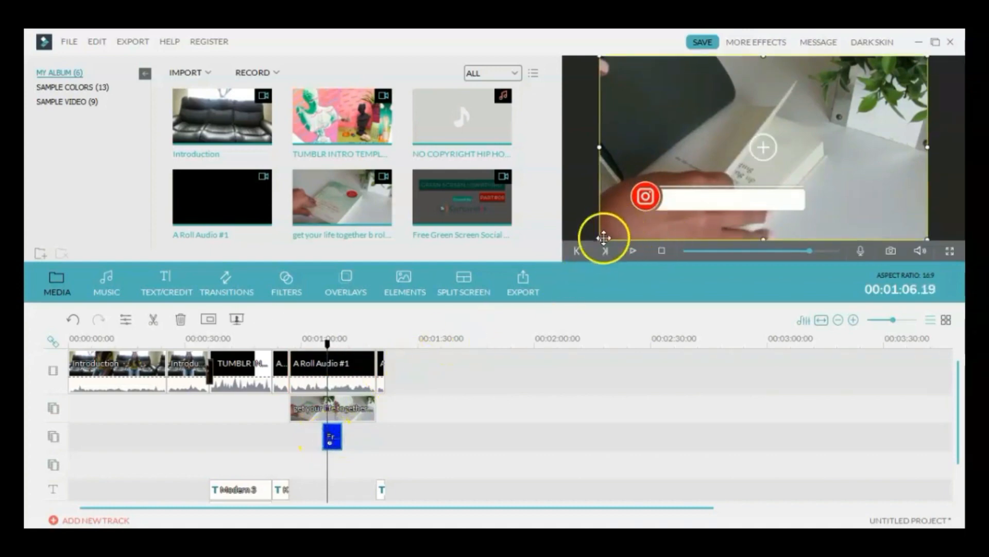
drag(600, 240, 663, 213)
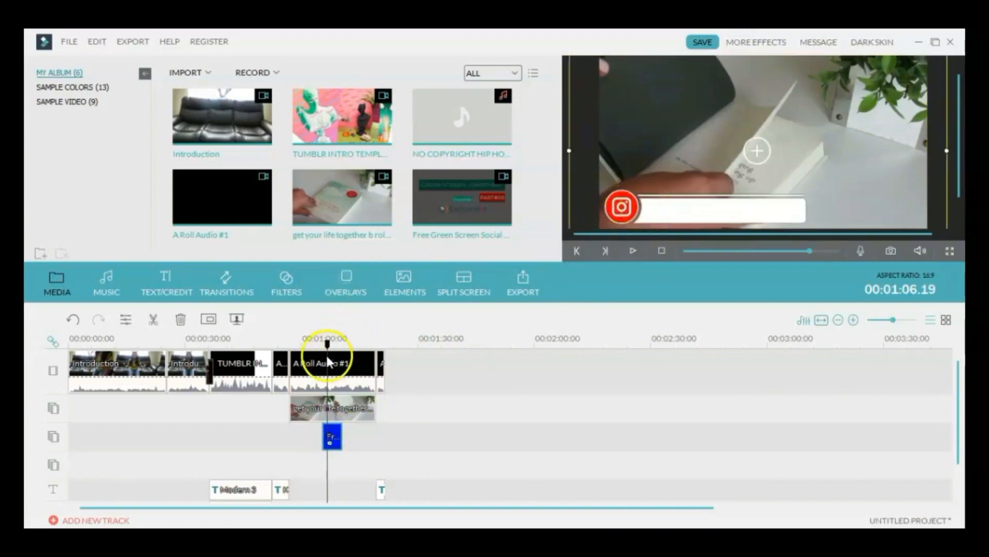
Add the custom title 'lower third trans black bar' to the text track, aligned with the Instagram clip, and open its advanced text editor
click(164, 282)
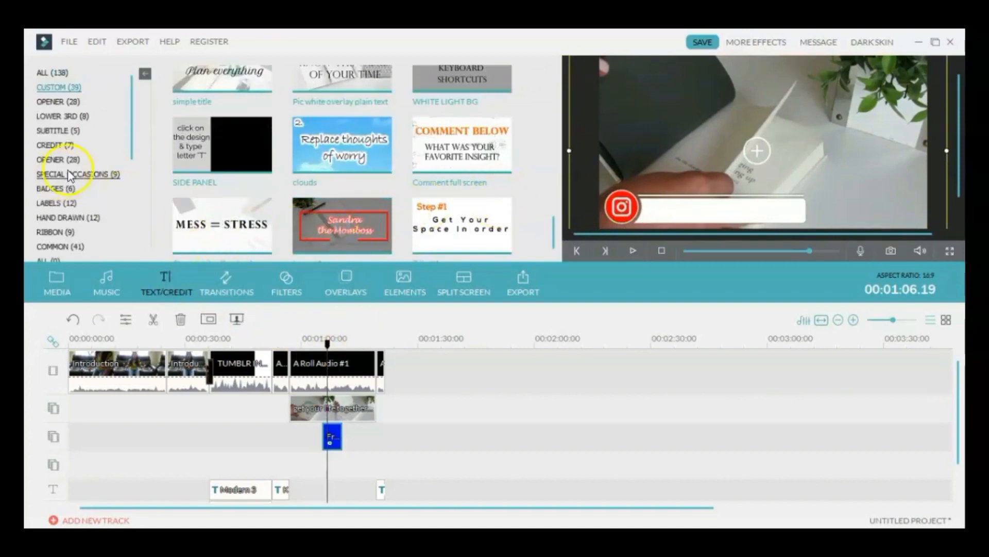
drag(559, 230, 559, 159)
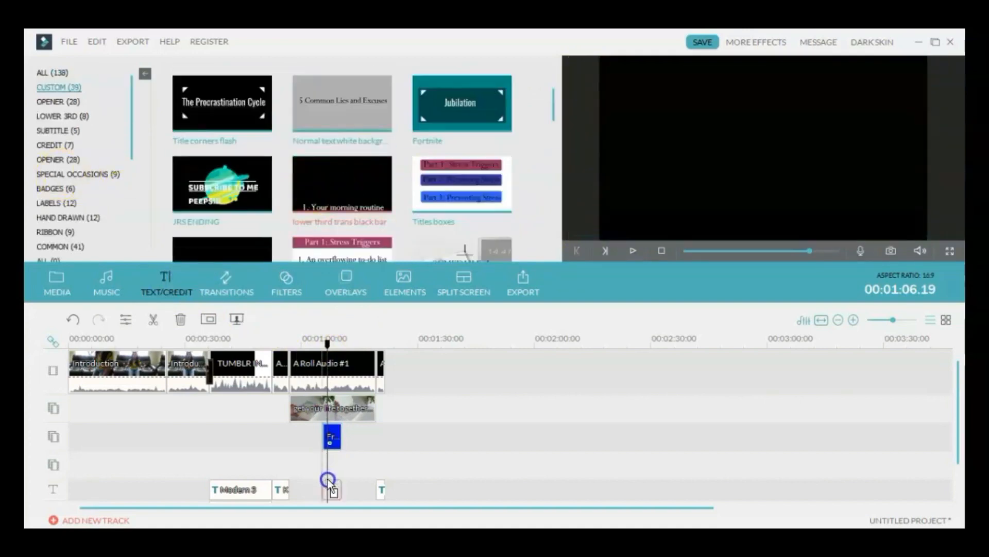
mouse_move(327, 481)
mouse_down()
mouse_move(353, 490)
mouse_move(343, 489)
mouse_up()
click(331, 487)
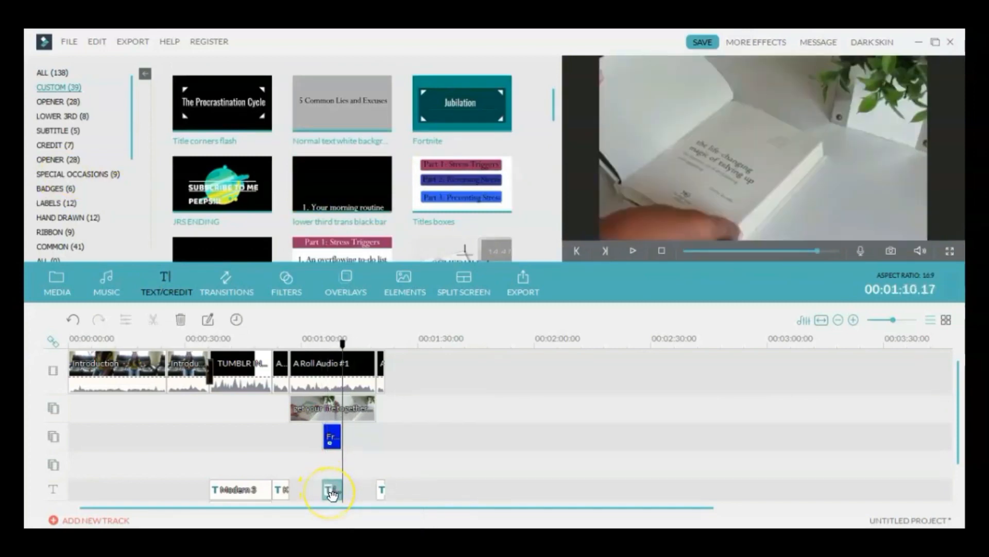
double_click(331, 492)
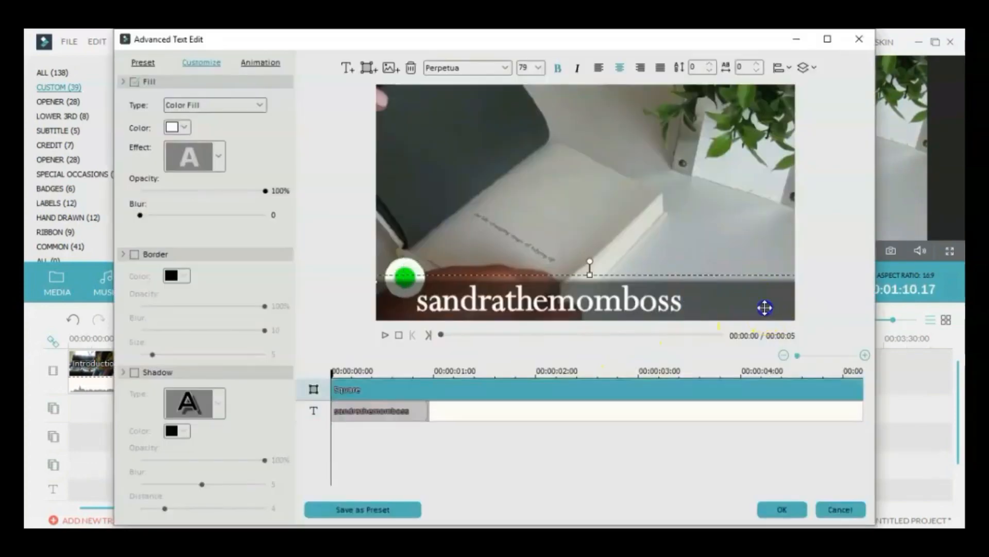
Delete the title's square background bar and move the handle text up to the upper middle of the frame
click(551, 310)
drag(558, 260, 594, 136)
click(384, 335)
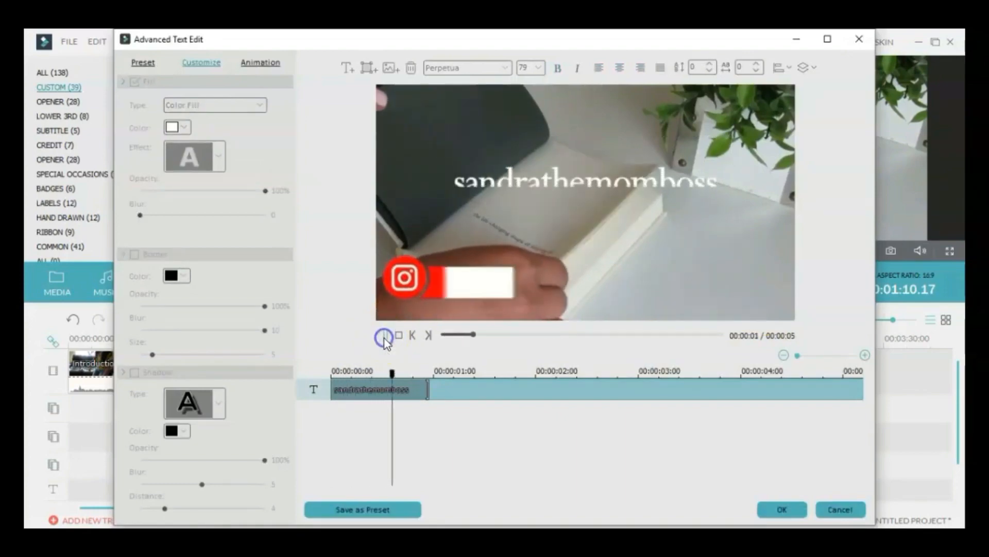
click(499, 316)
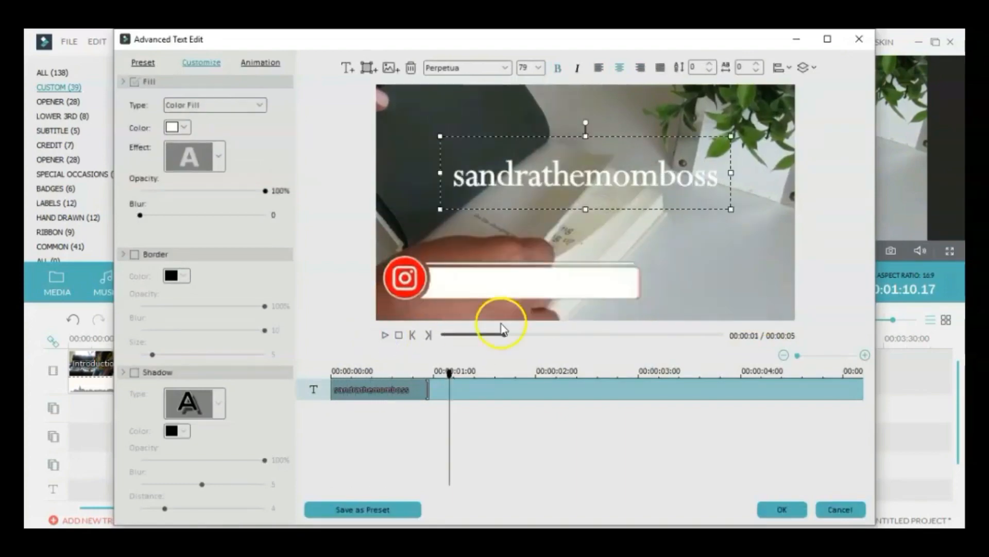
Trim the start of the handle text to about one second so it appears after the Instagram bar opens
click(358, 390)
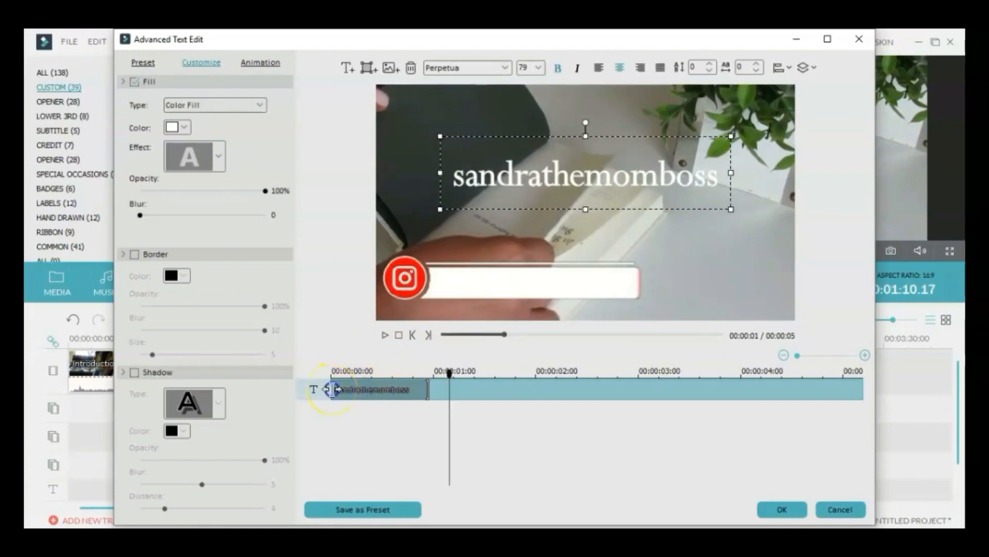
drag(340, 389, 432, 389)
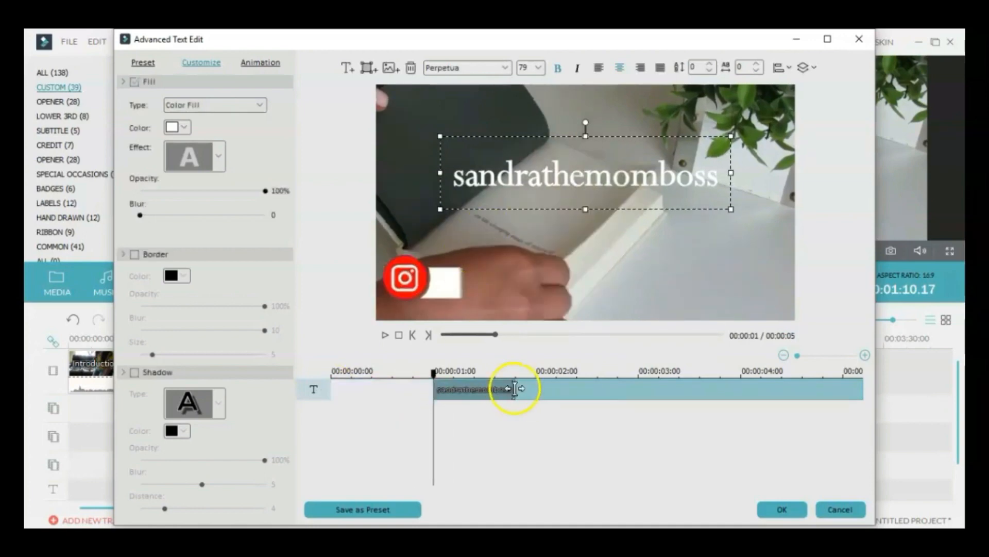
drag(514, 388, 432, 390)
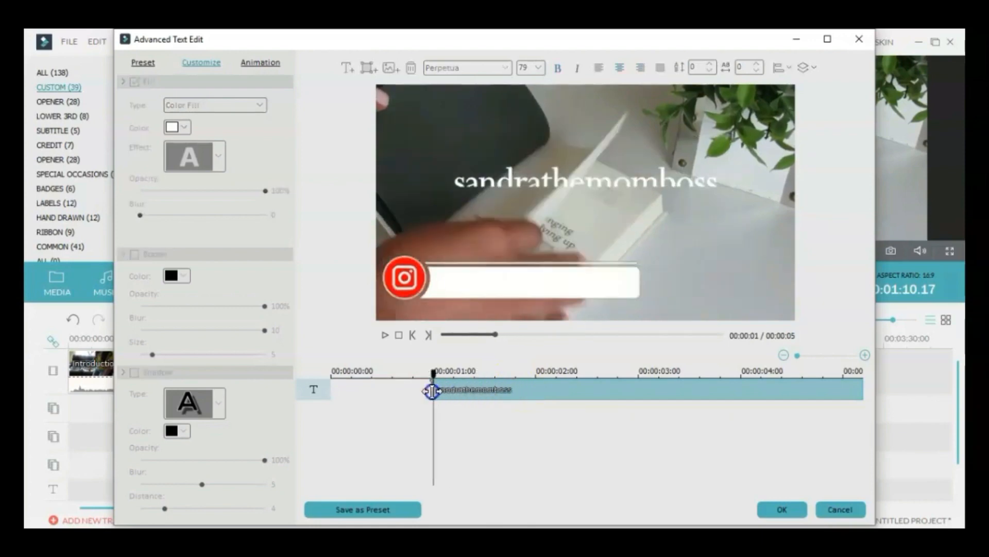
Change the handle text to black, shrink it to fit the white Instagram bar and play back the result
click(508, 171)
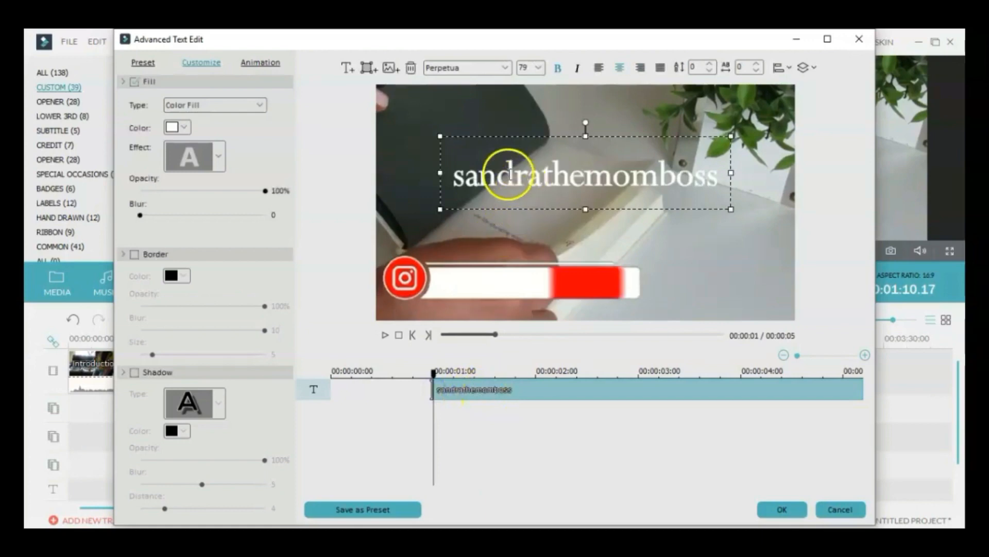
click(185, 128)
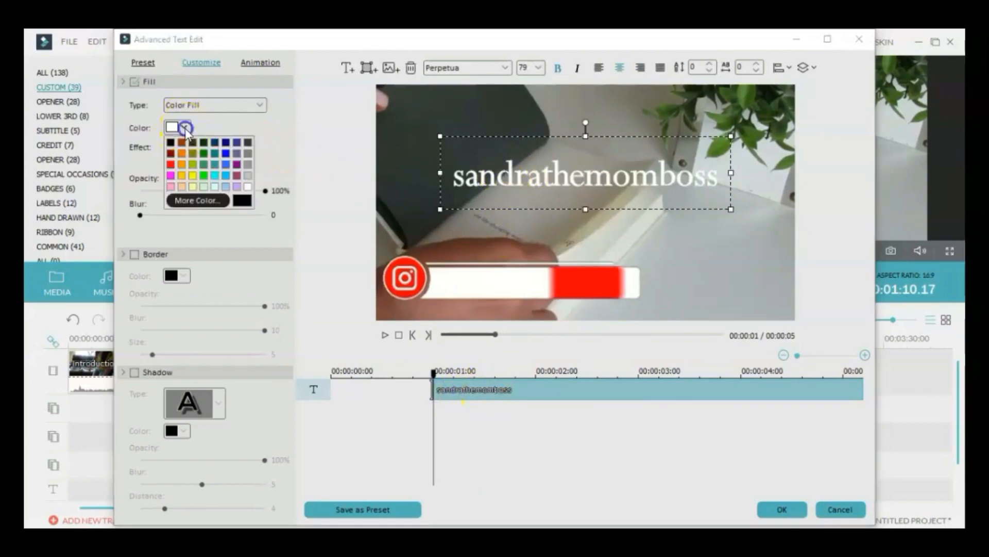
click(246, 206)
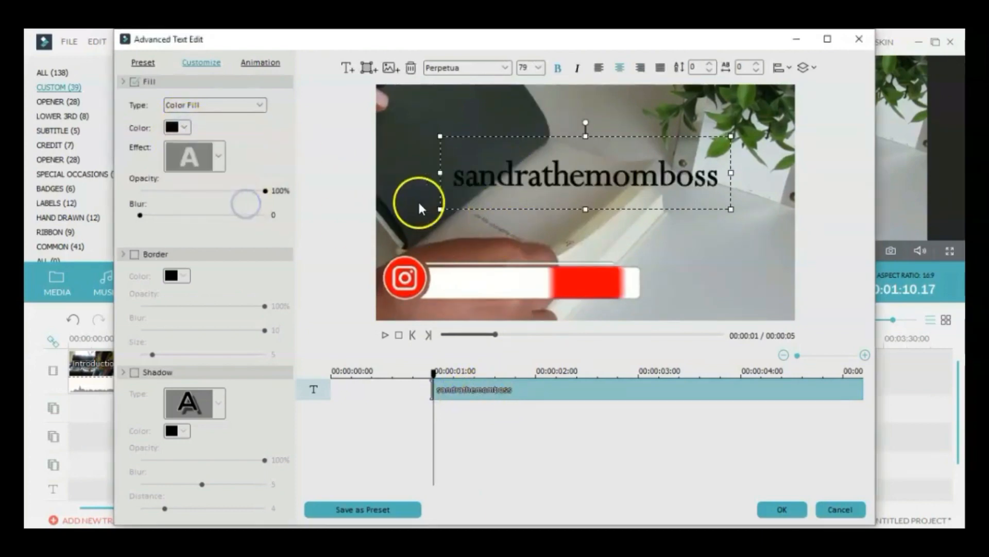
drag(441, 209, 508, 183)
drag(628, 132, 544, 245)
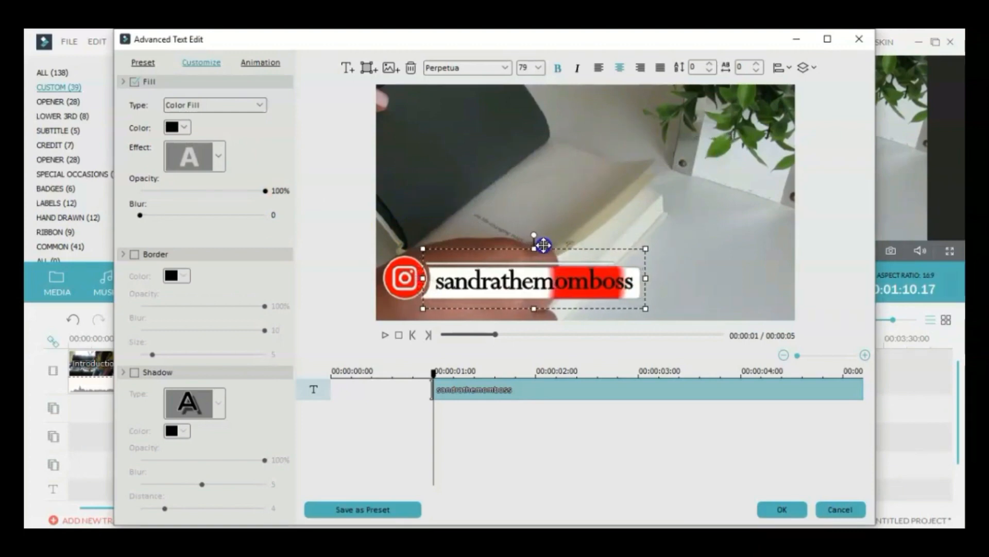
click(384, 336)
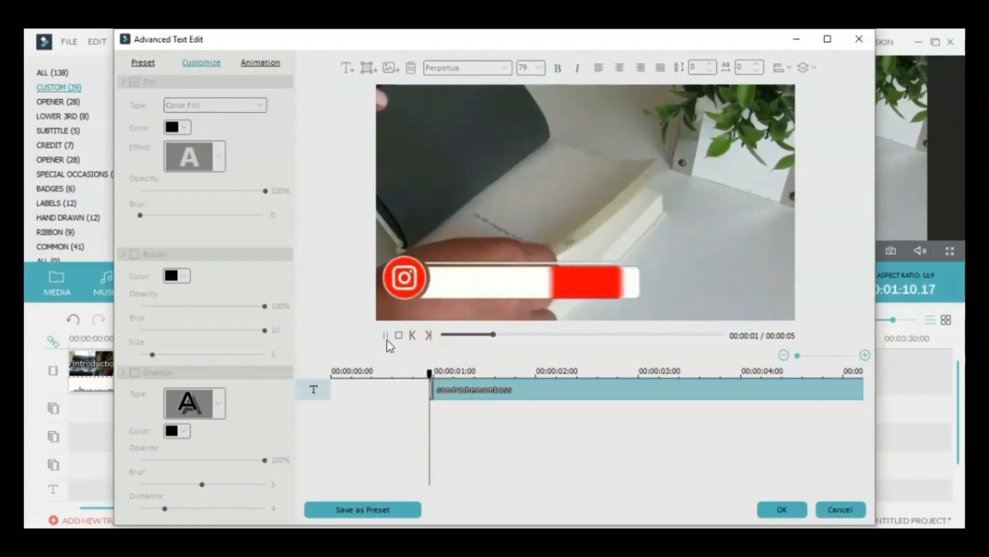
click(330, 443)
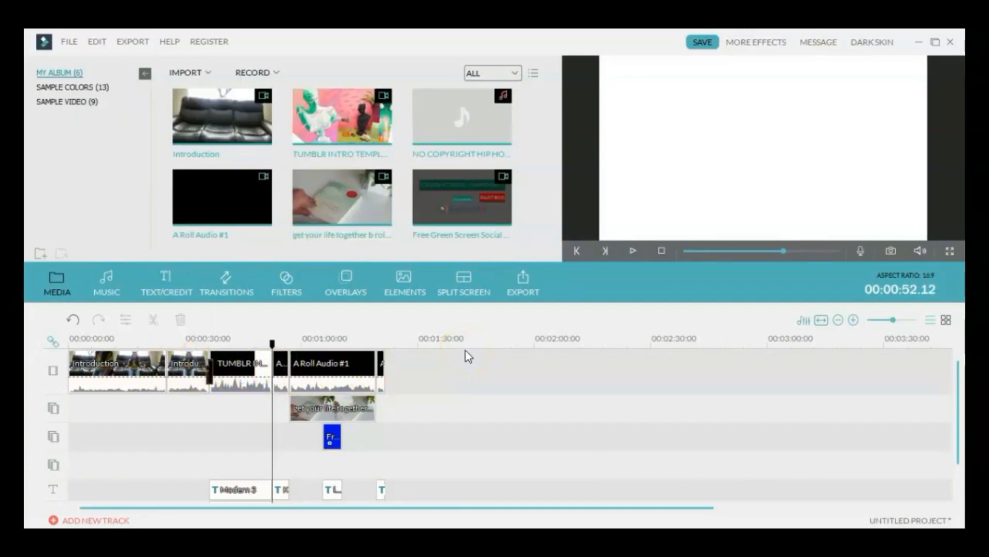
Open the export settings, look through the device and YouTube outputs, and return to the local file formats with MP4 selected
click(521, 289)
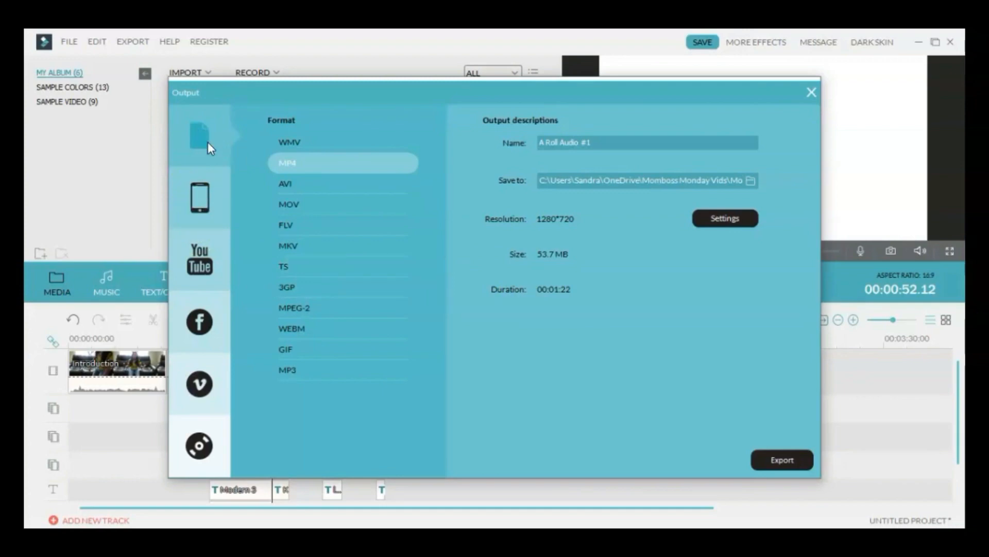
click(196, 204)
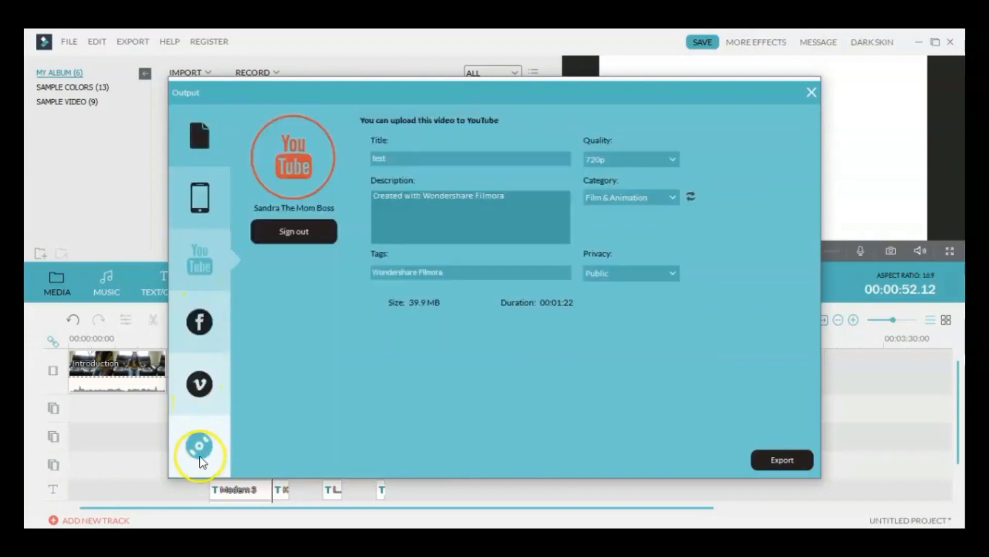
click(196, 152)
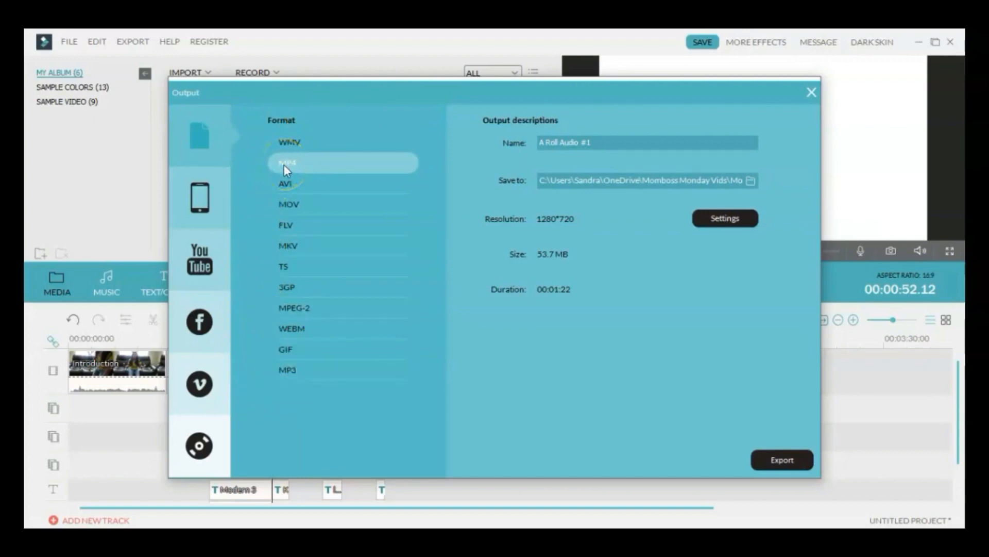
Export the MP4 as 'how to get your life together' into the Momboss videos folder and open the finish action choices
click(613, 143)
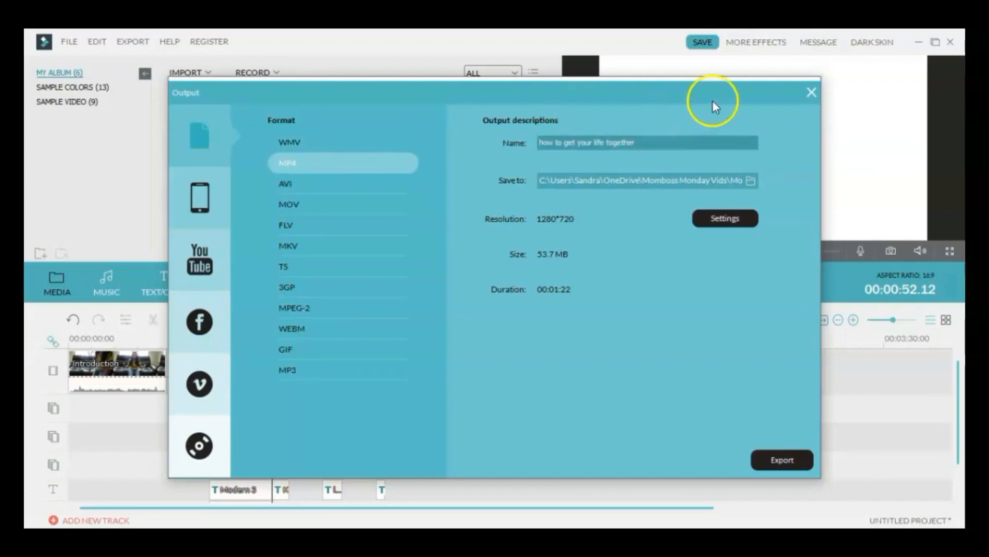
click(749, 185)
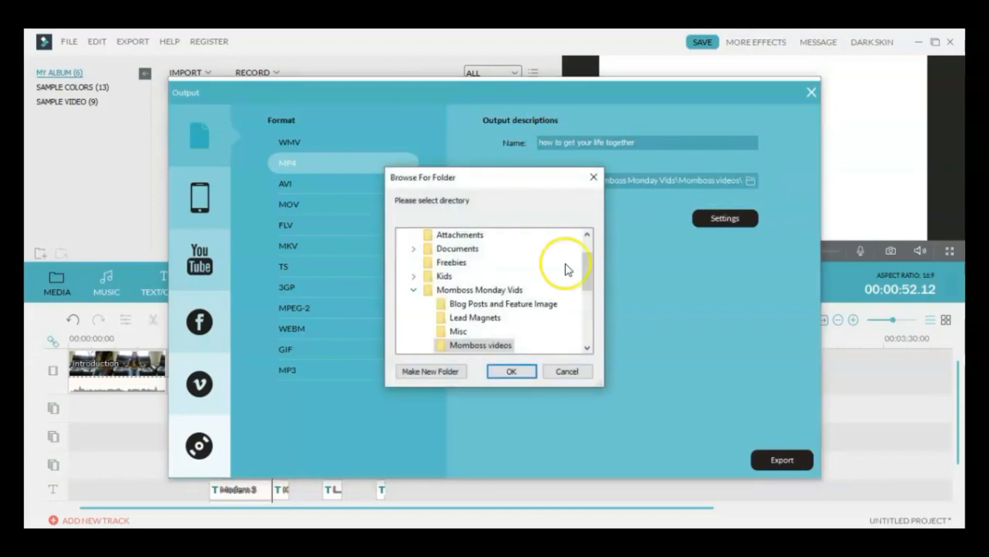
click(512, 376)
click(780, 460)
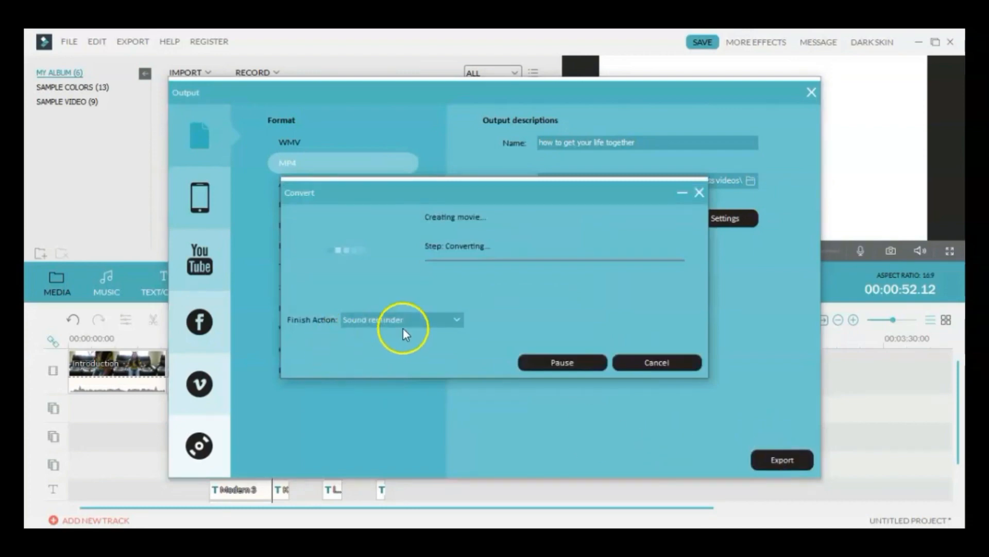
click(378, 321)
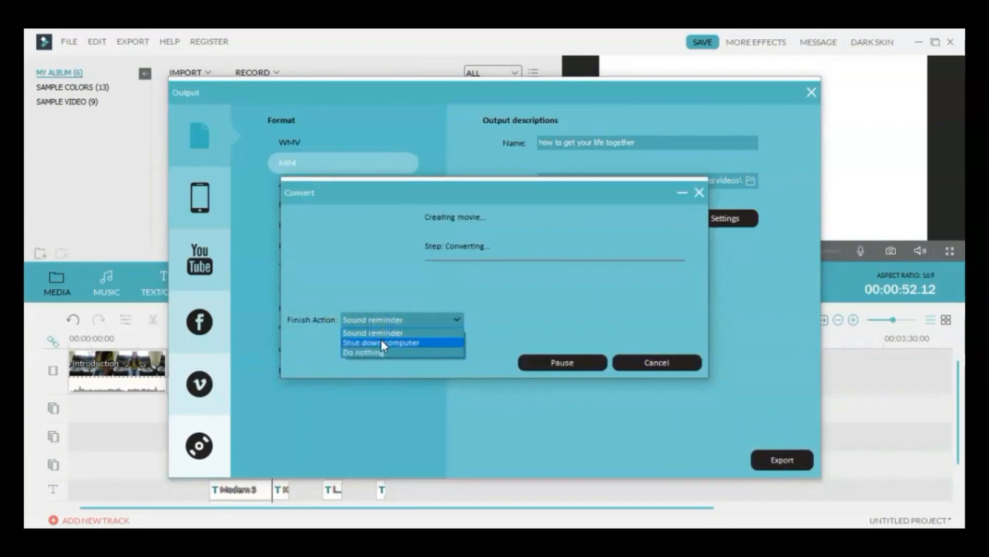